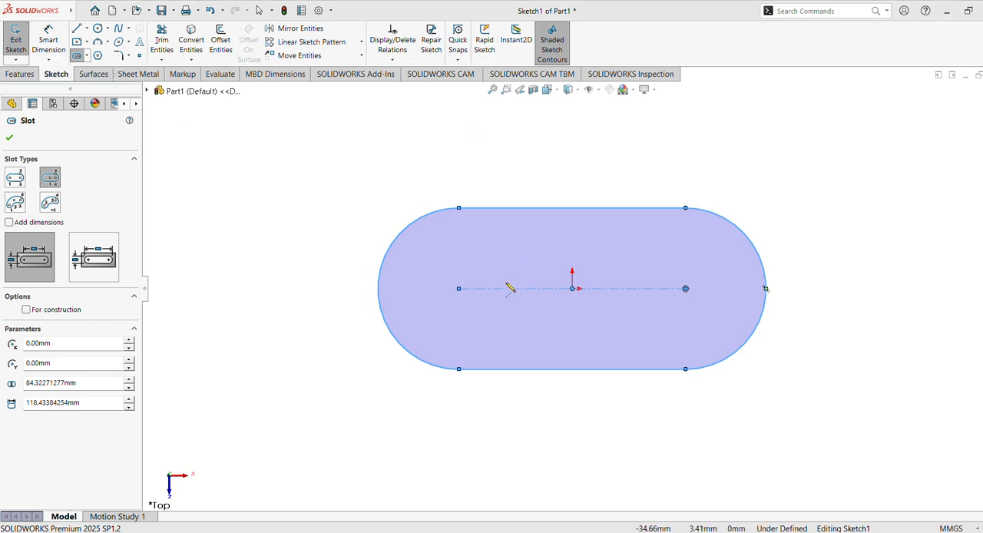
Sketch a horizontal centerpoint slot at the origin inside the outer slot, about 67 mm between arc centres and 38 mm wide.
click(572, 289)
click(637, 290)
click(655, 310)
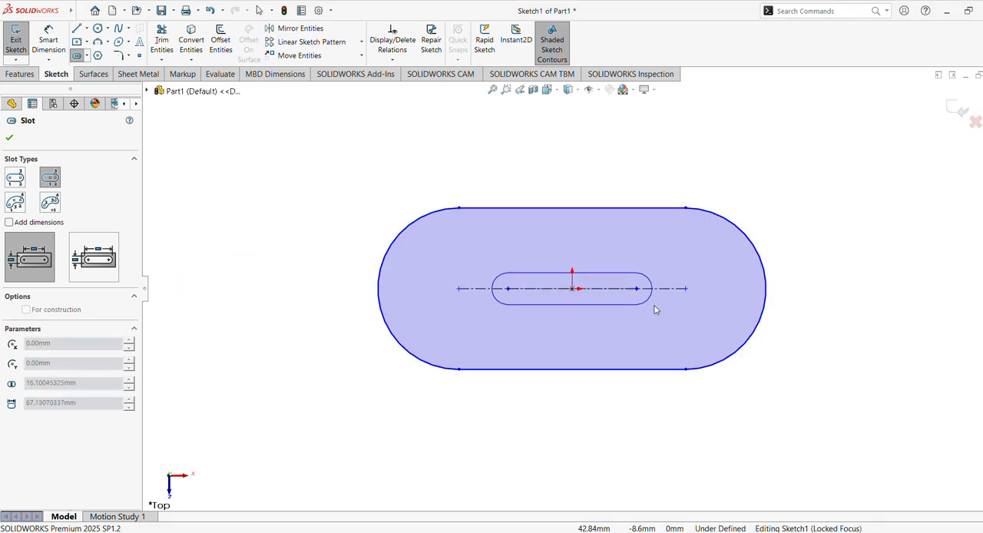
click(699, 327)
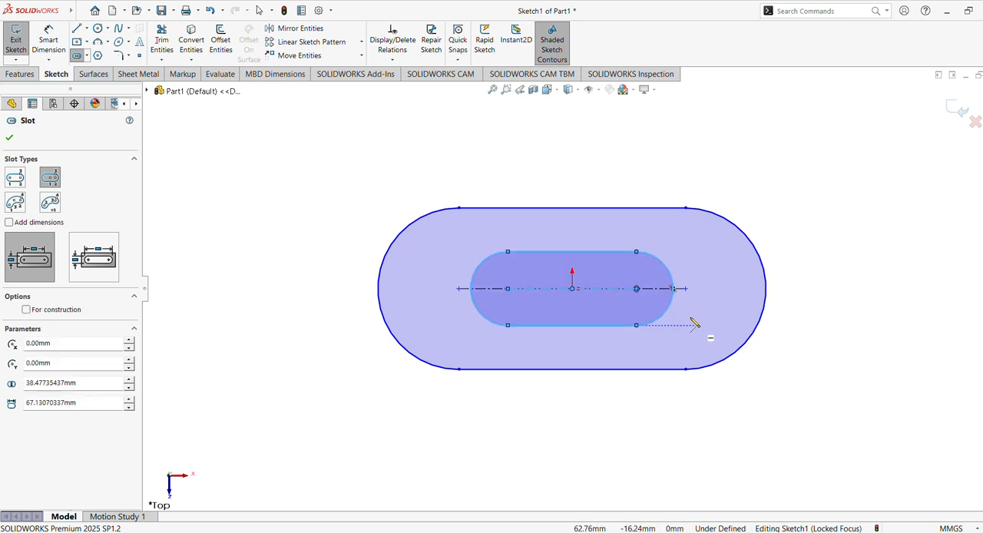
click(9, 138)
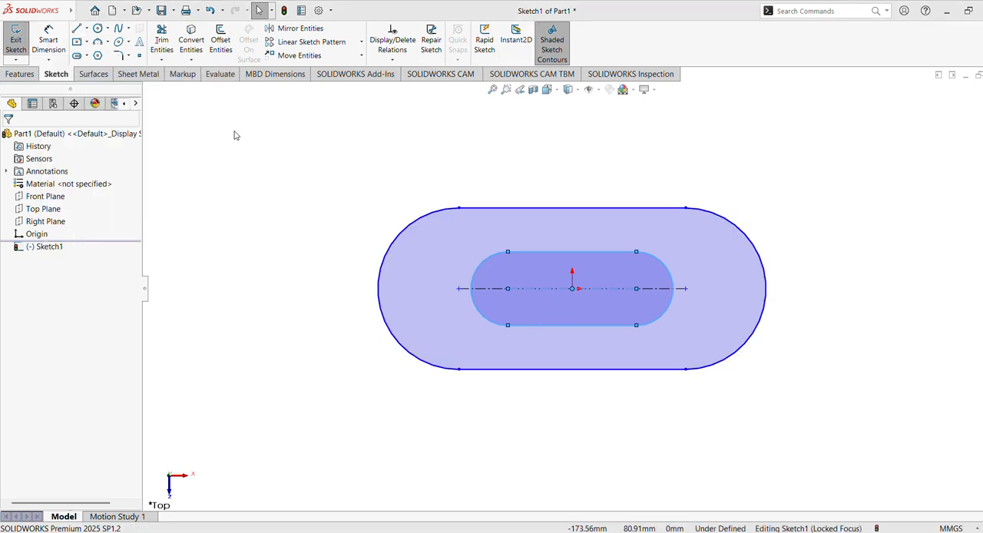
Dimension the inner slot's centre-to-centre distance as 25 mm.
click(49, 44)
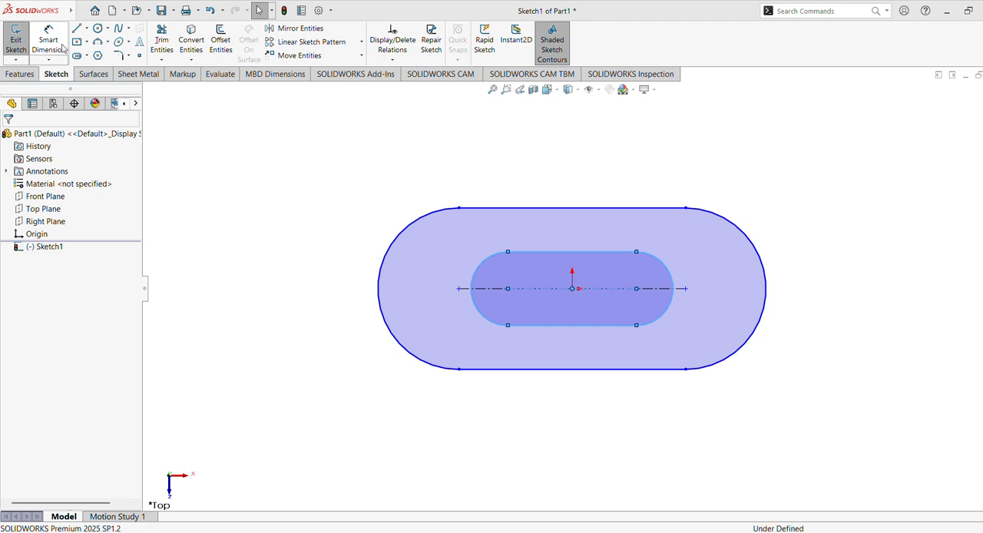
click(508, 291)
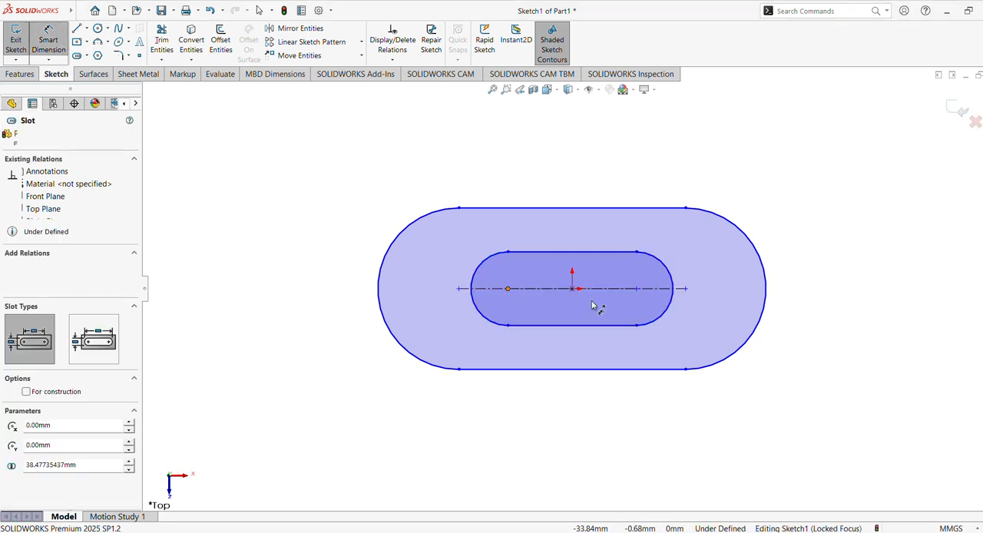
click(637, 290)
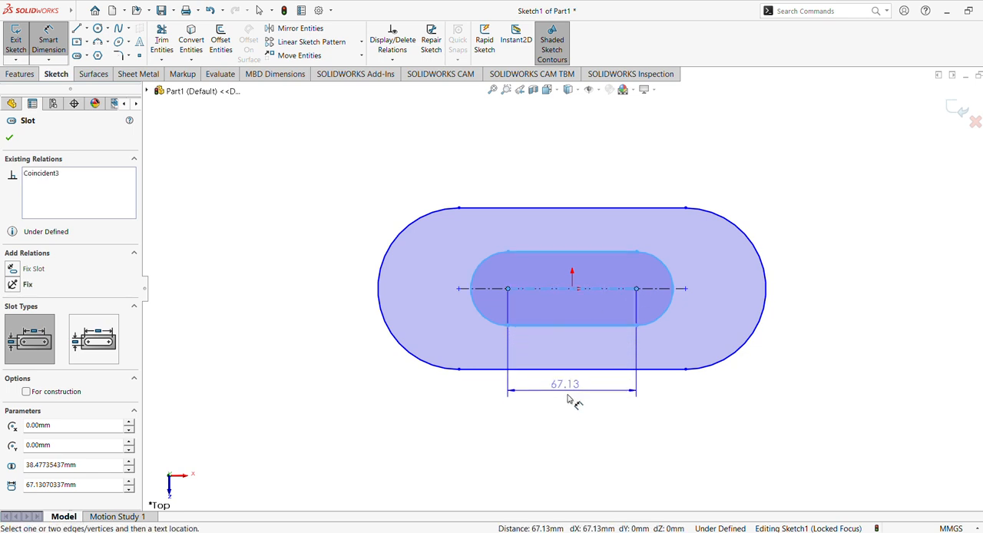
click(567, 393)
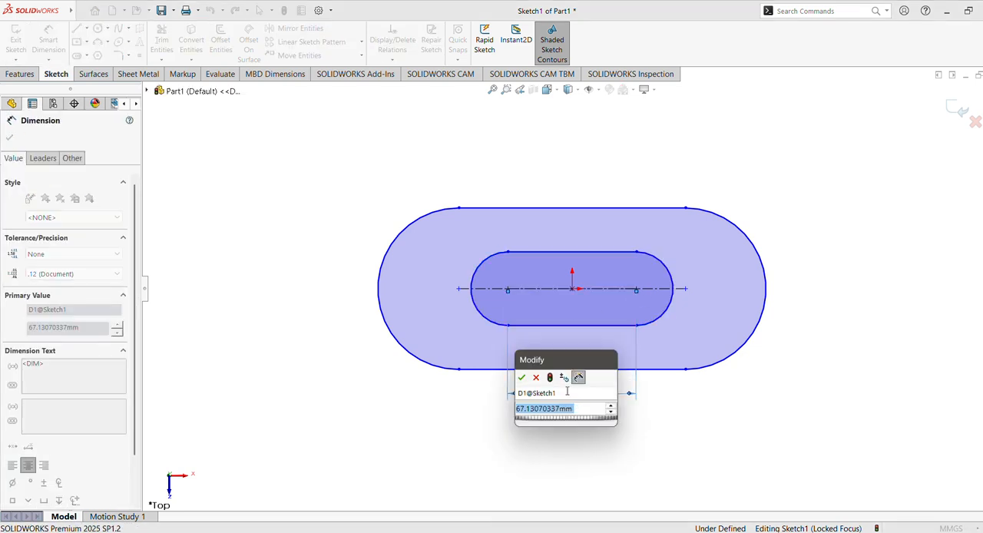
text(25)
key(Return)
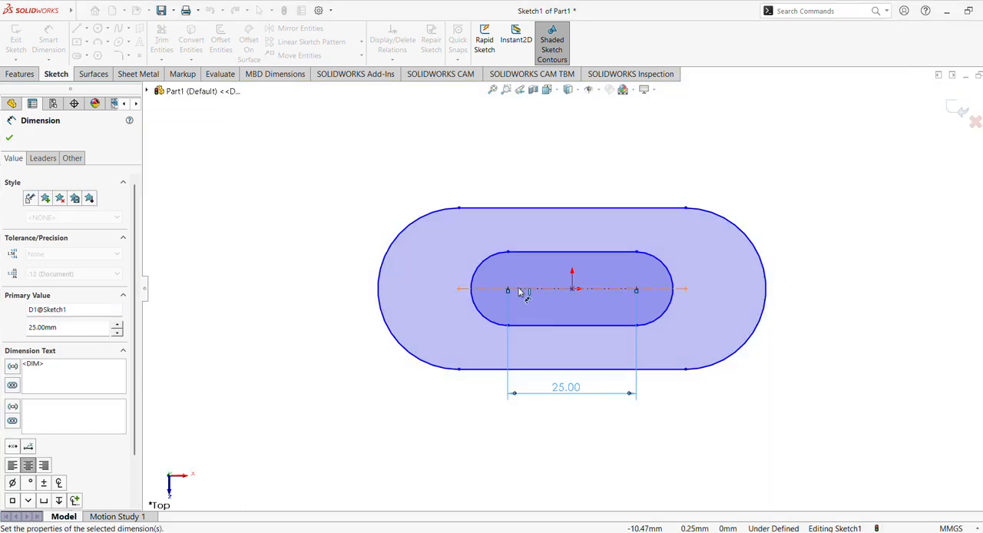
Dimension the inner slot's end arc with a 10 mm radius.
click(493, 277)
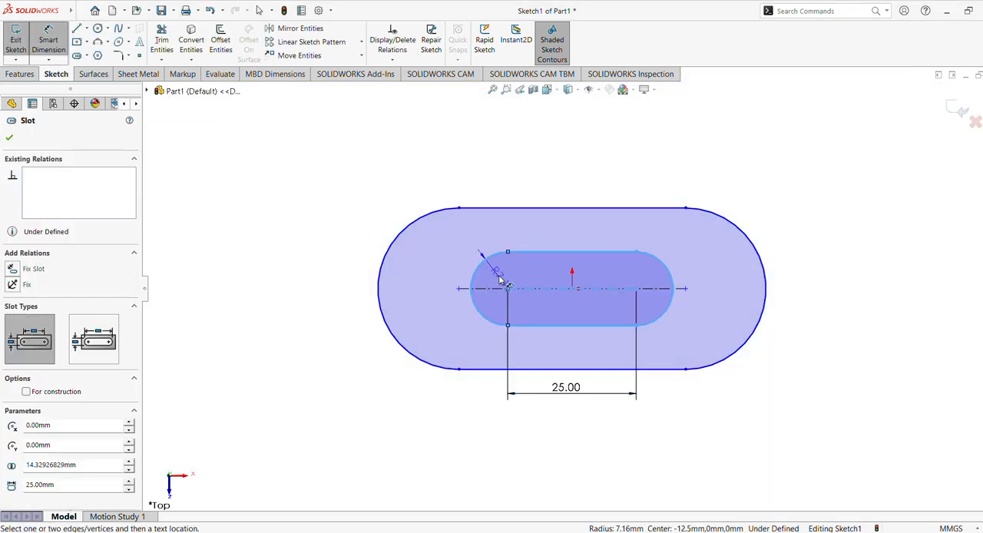
click(458, 253)
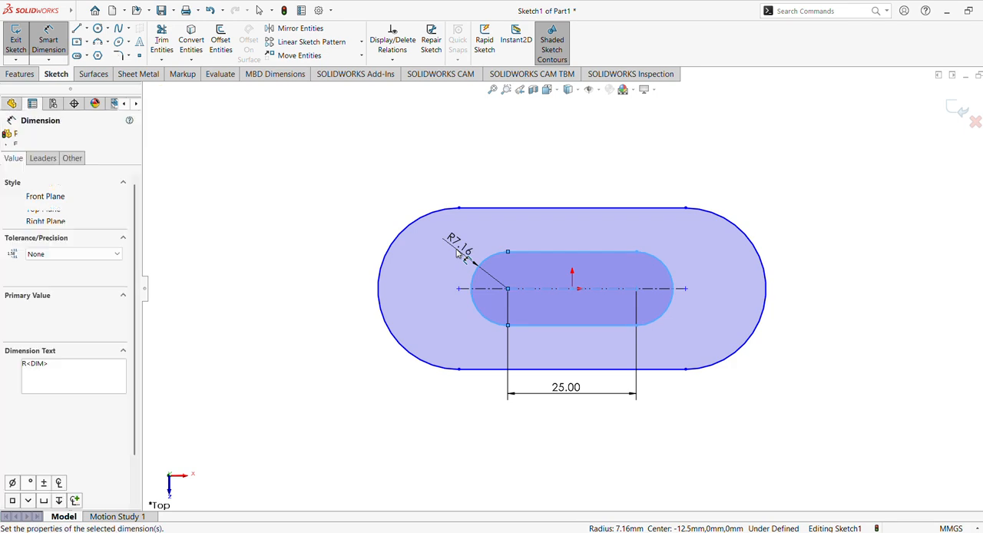
text(10)
key(Return)
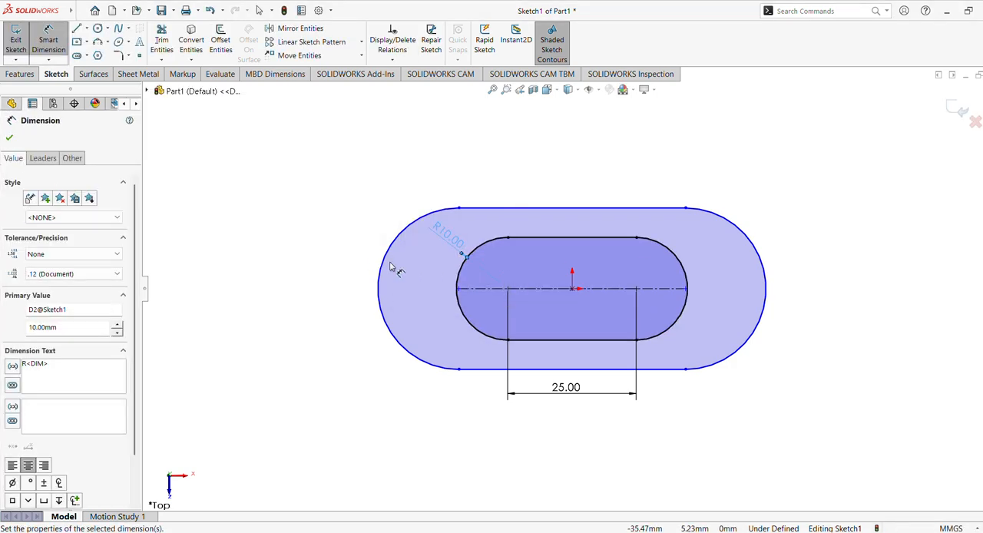
Dimension the outer slot's end arc with a 25 mm radius.
click(388, 260)
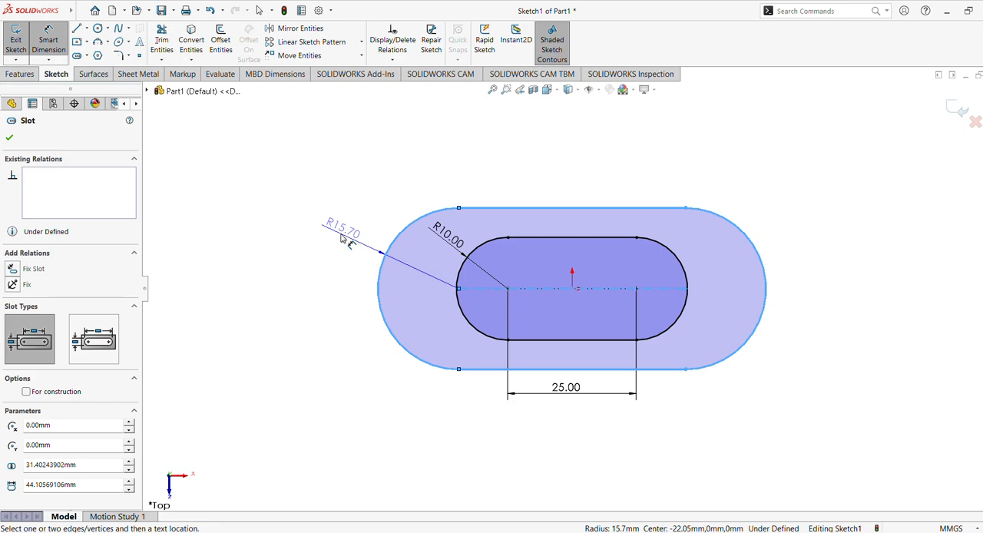
click(342, 238)
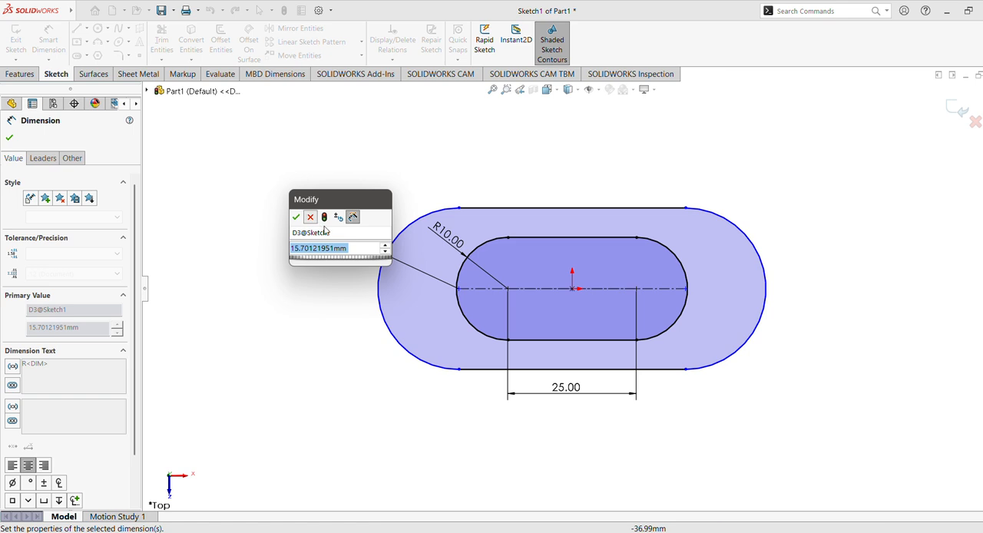
click(310, 218)
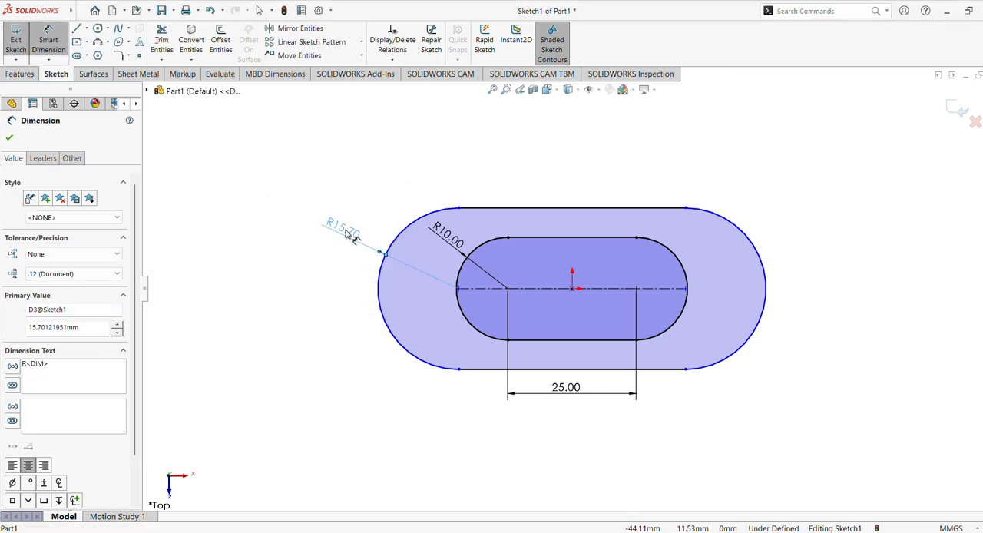
double_click(344, 228)
text(25)
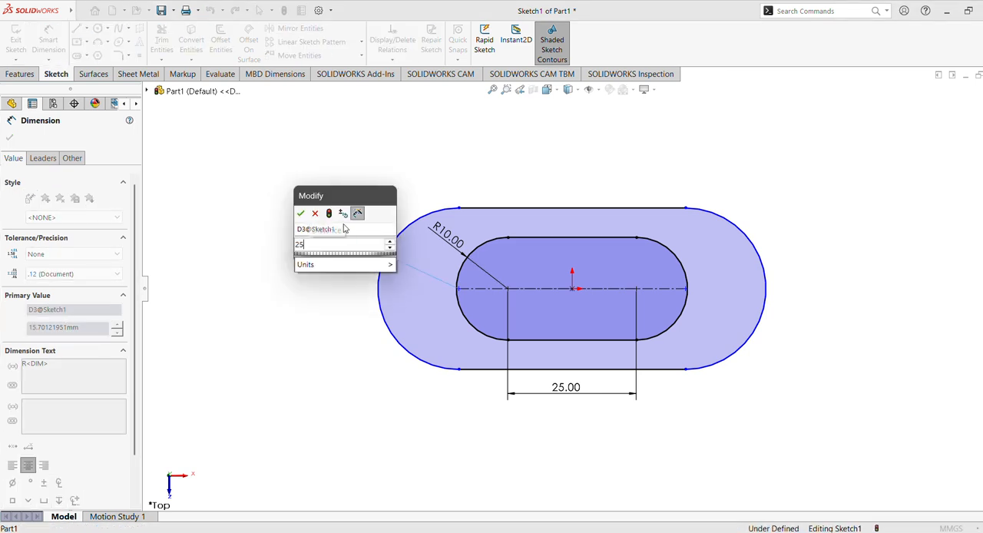
key(Return)
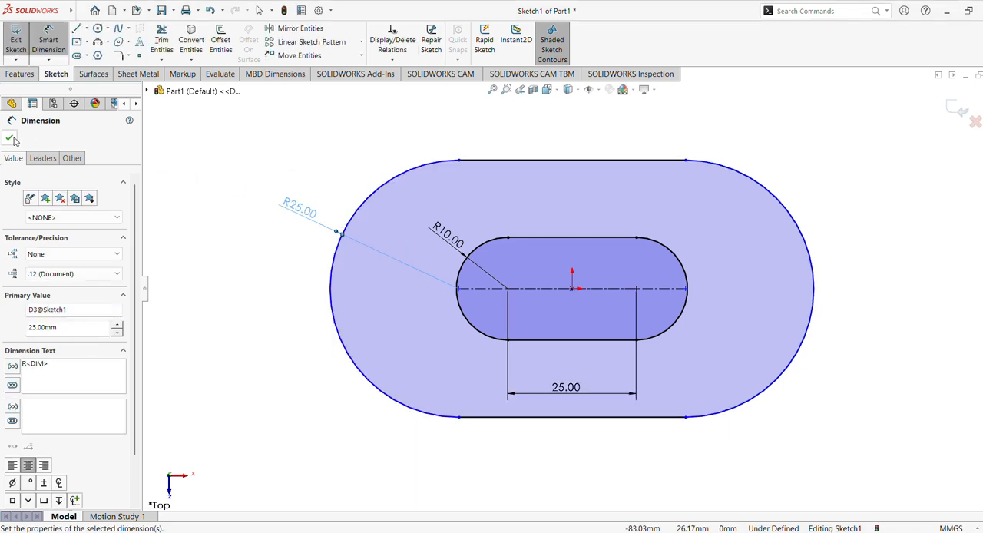
click(10, 138)
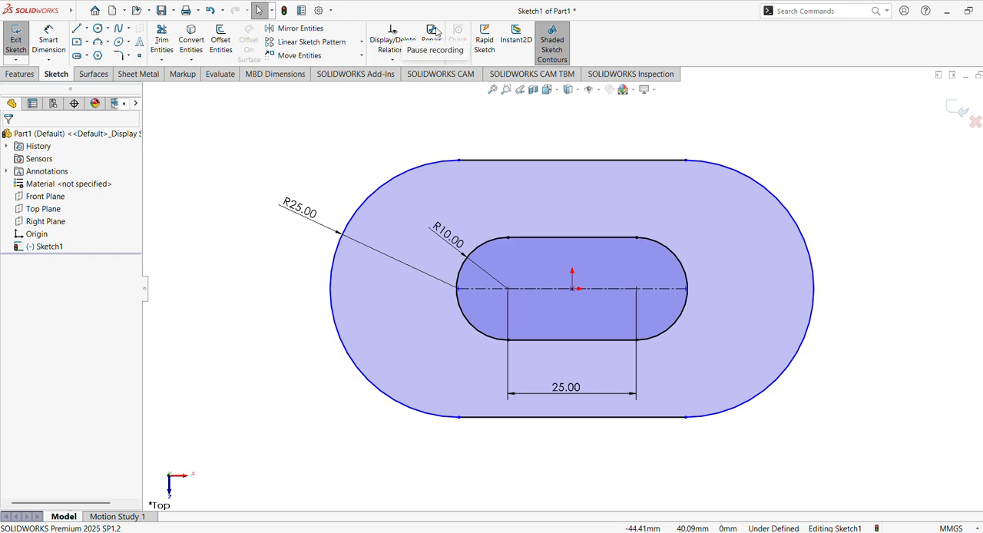
Extrude the profile between the two slots as a boss with the Mid Plane end condition and a depth of 35 mm.
click(29, 75)
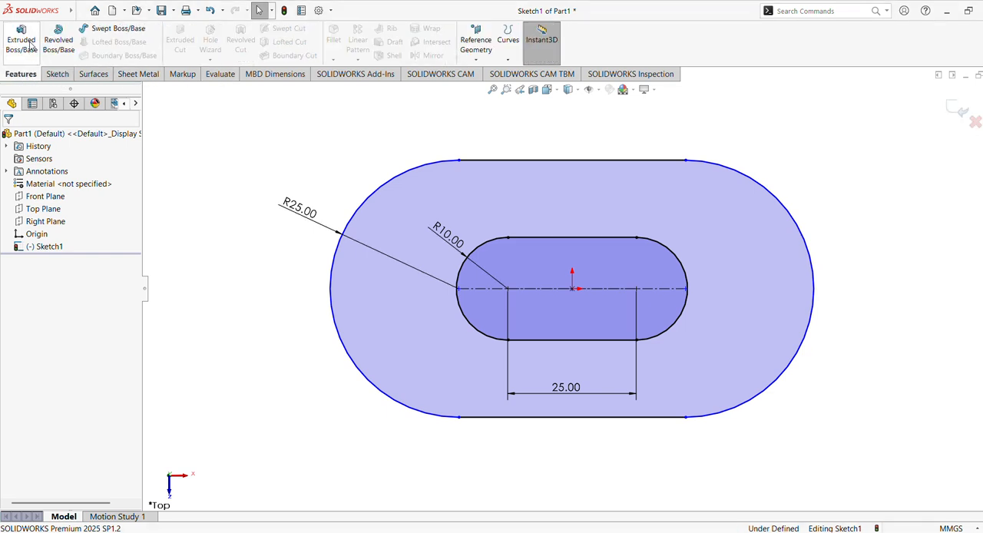
click(21, 38)
middle_drag(461, 256, 514, 356)
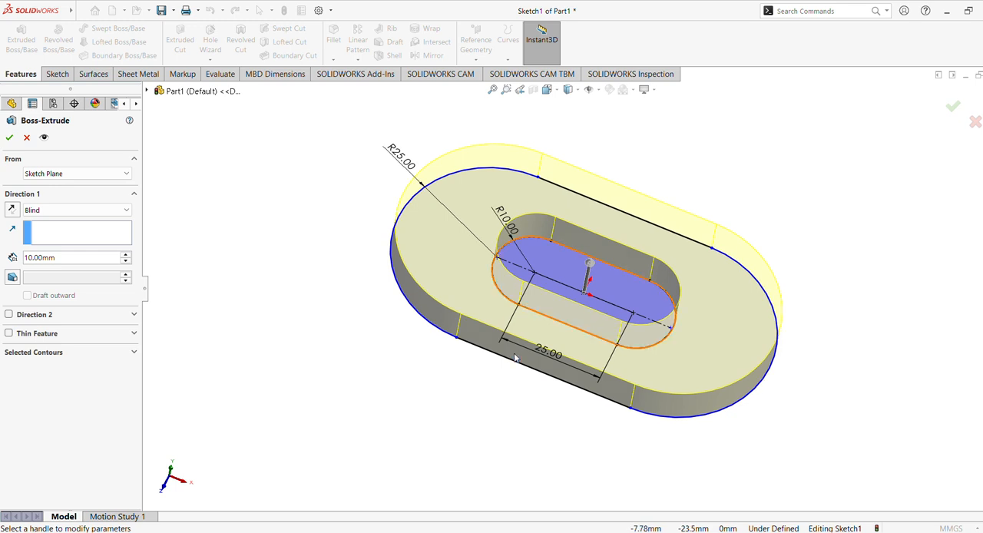
click(96, 211)
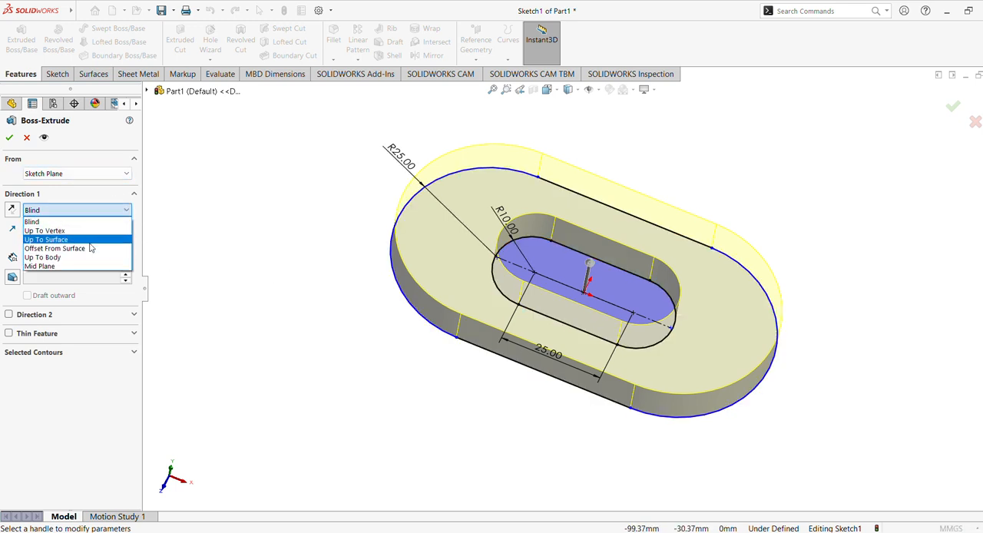
click(46, 266)
middle_drag(304, 273, 394, 309)
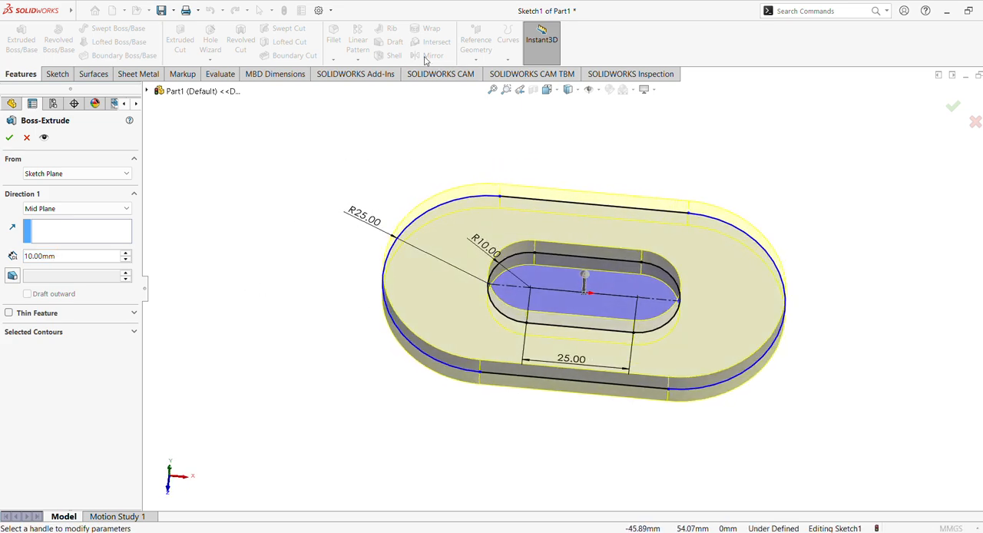
click(73, 261)
text(35)
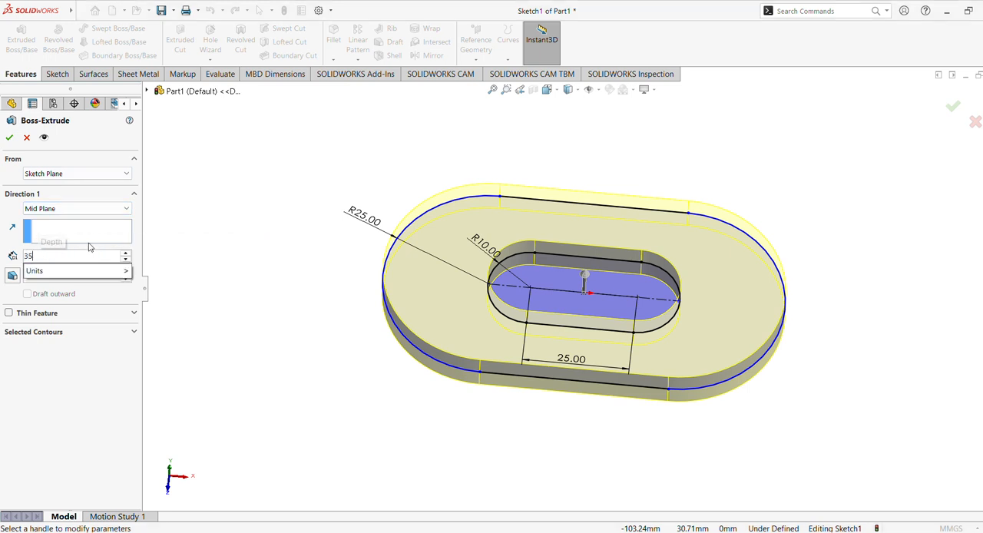
key(Return)
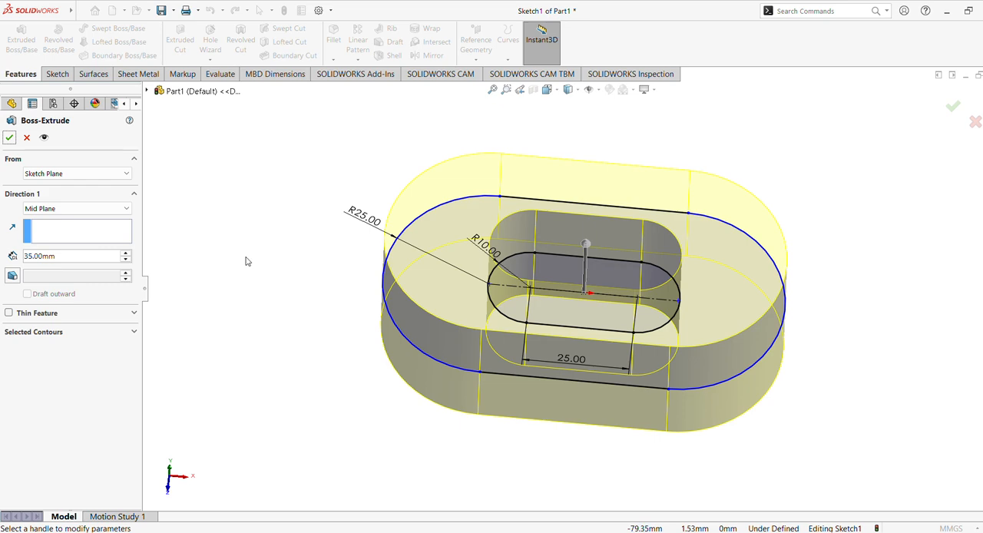
click(9, 138)
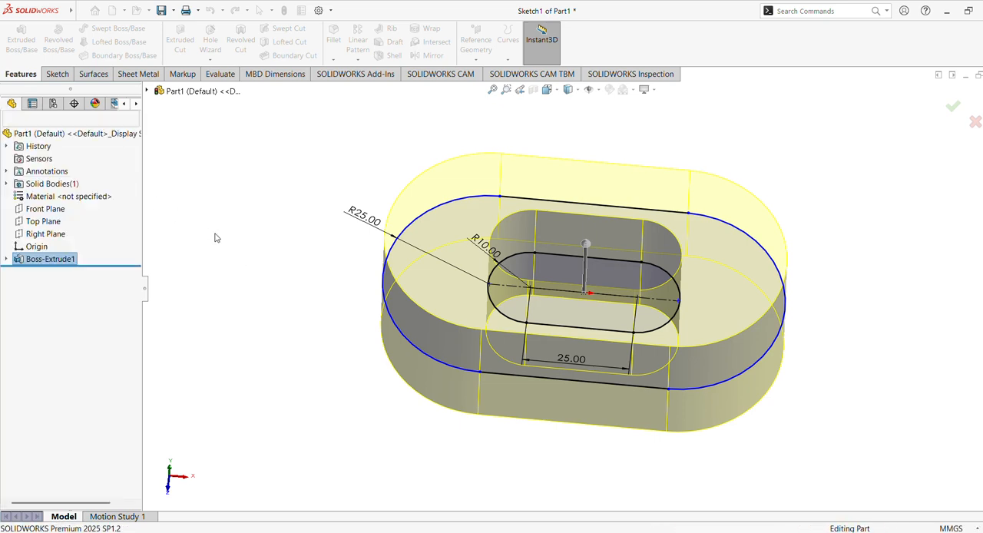
Start a new sketch on the flat underside face of the extruded body.
click(306, 276)
middle_drag(306, 276, 296, 171)
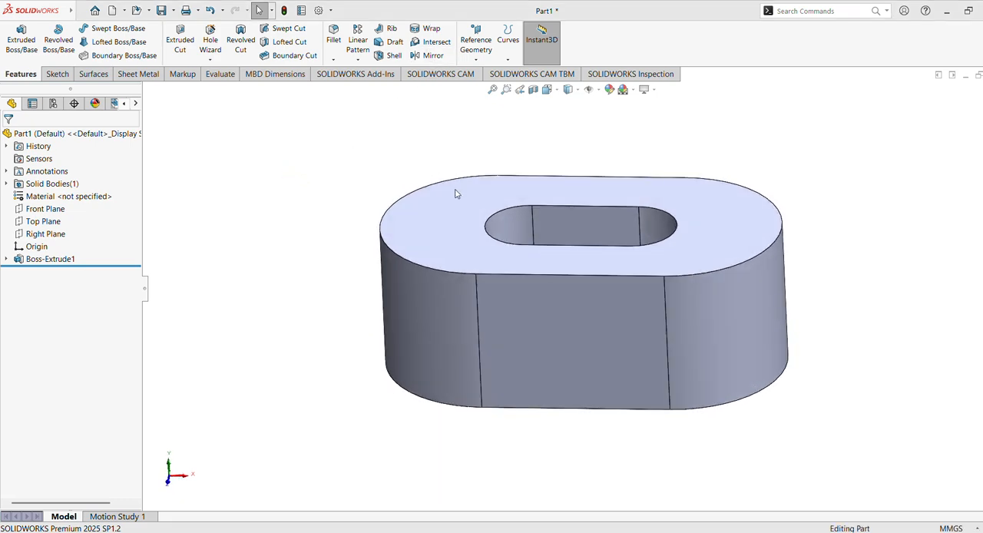
middle_drag(497, 206, 491, 158)
middle_drag(563, 340, 565, 257)
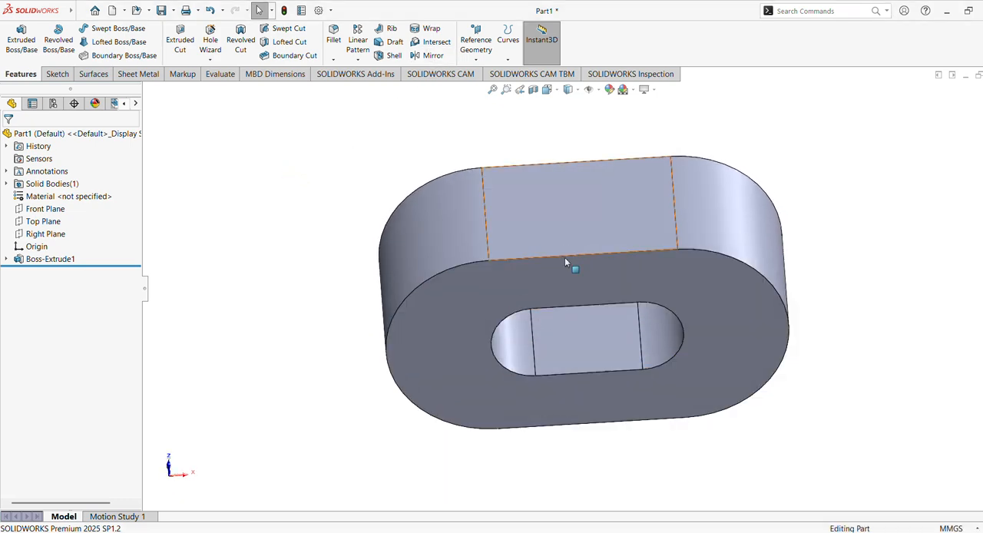
click(563, 281)
click(612, 252)
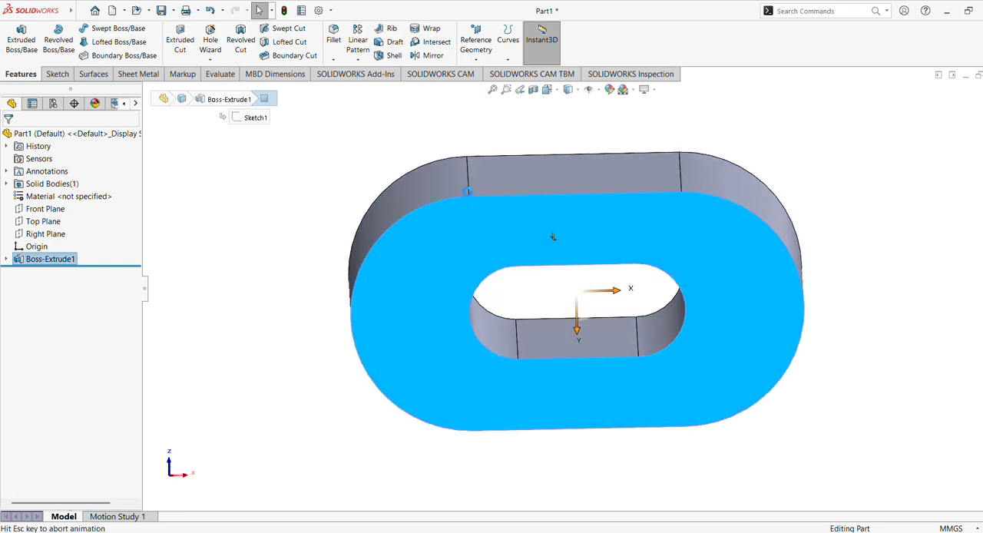
click(86, 41)
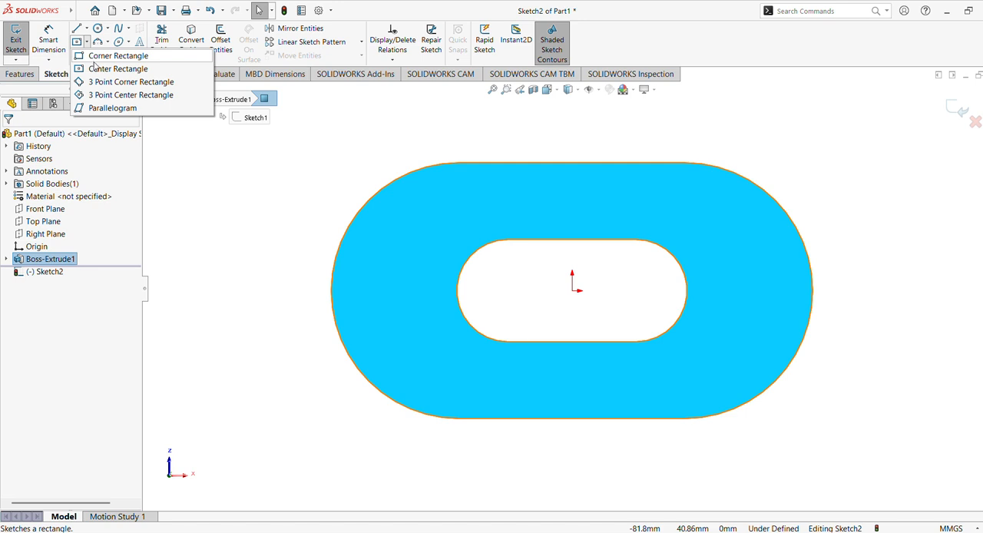
click(91, 68)
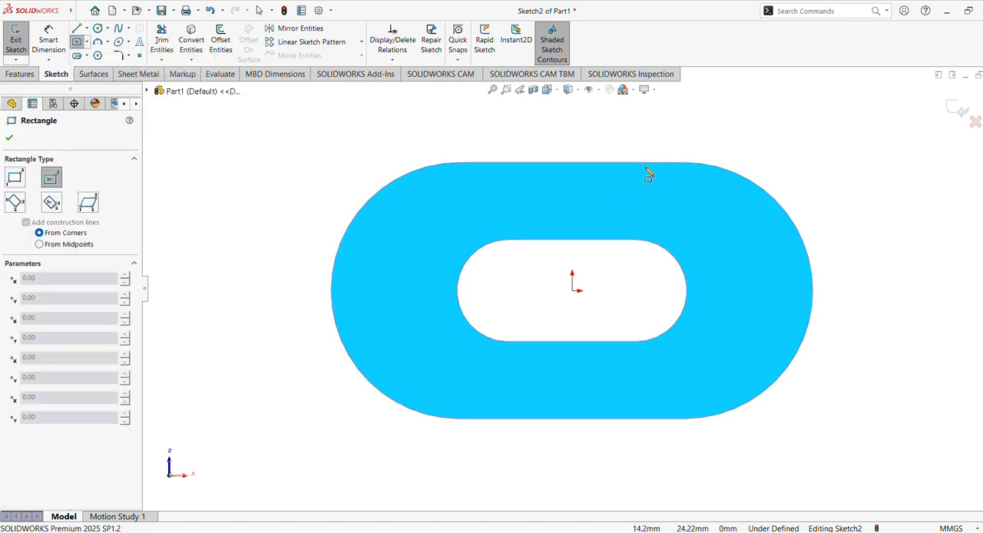
click(696, 165)
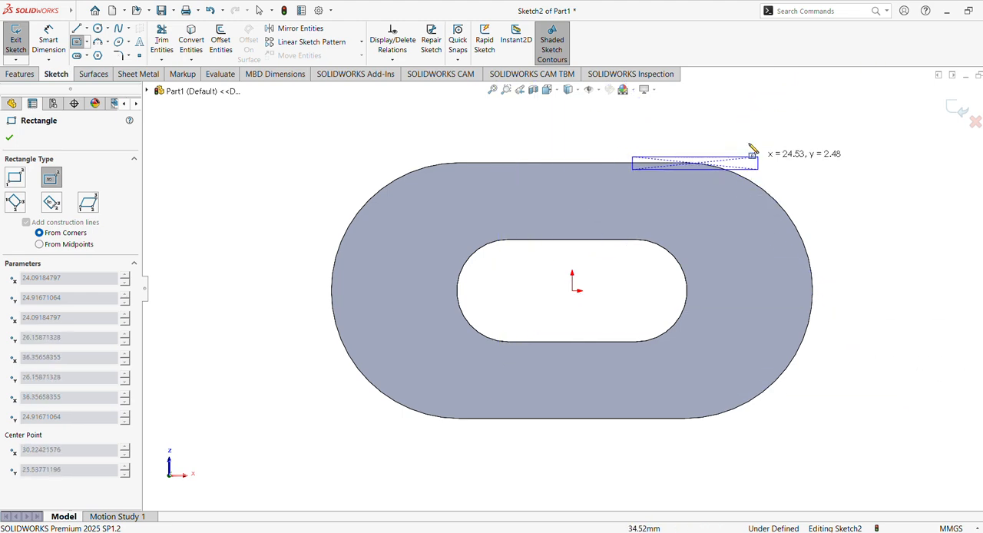
Sketch a corner rectangle from the face's upper straight edge, near its right end, to well beyond the body's right rounded end, nearly as tall as the body.
click(87, 41)
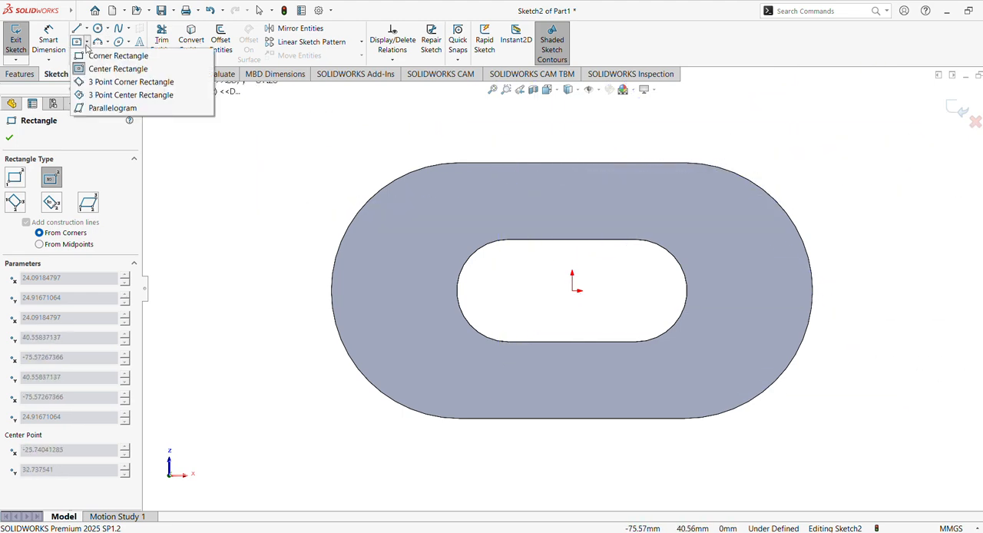
click(99, 53)
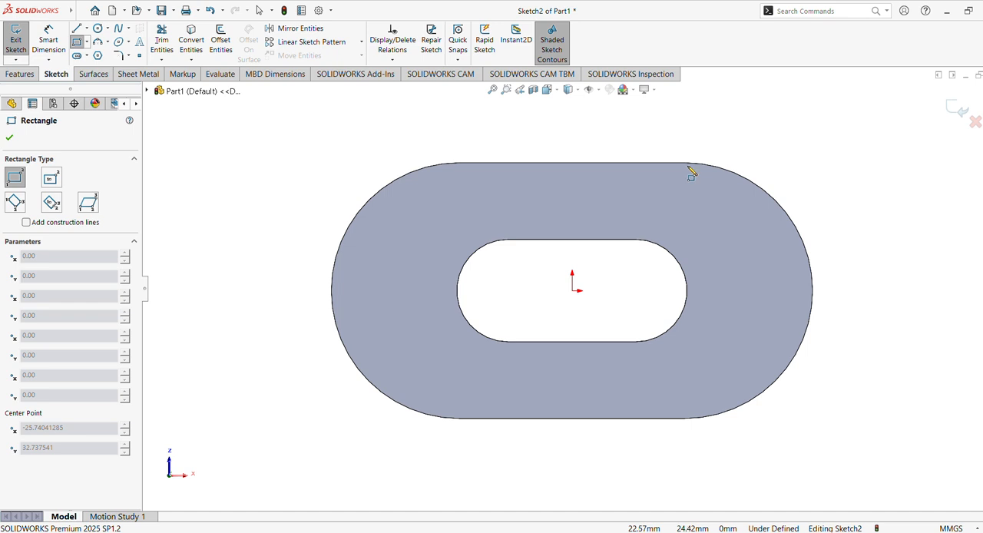
shift+middle_drag(691, 169, 639, 220)
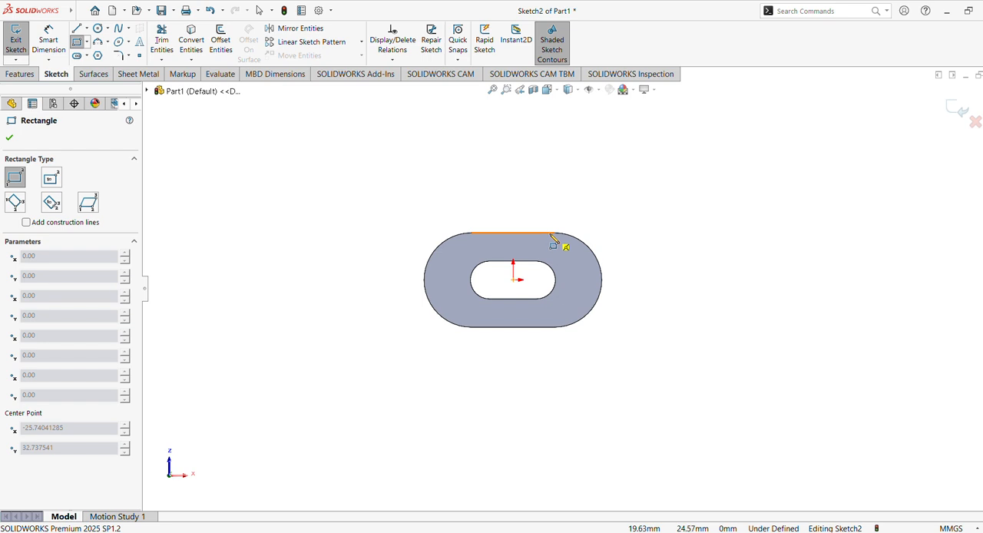
click(549, 234)
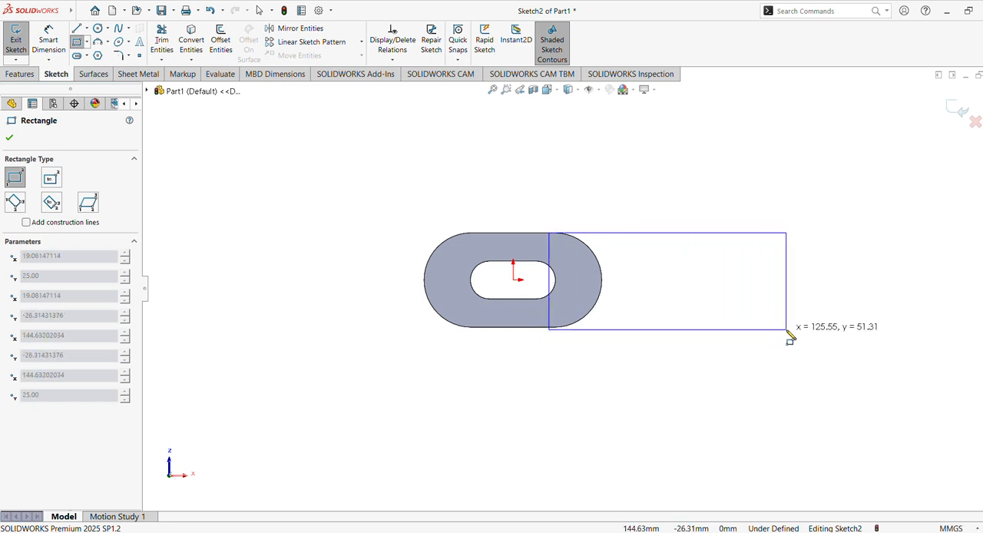
click(851, 324)
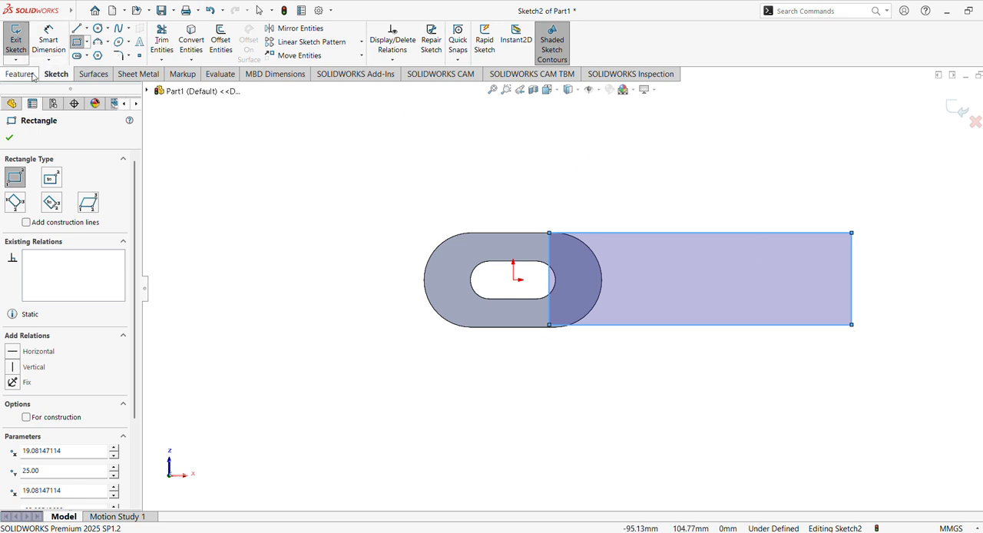
click(58, 47)
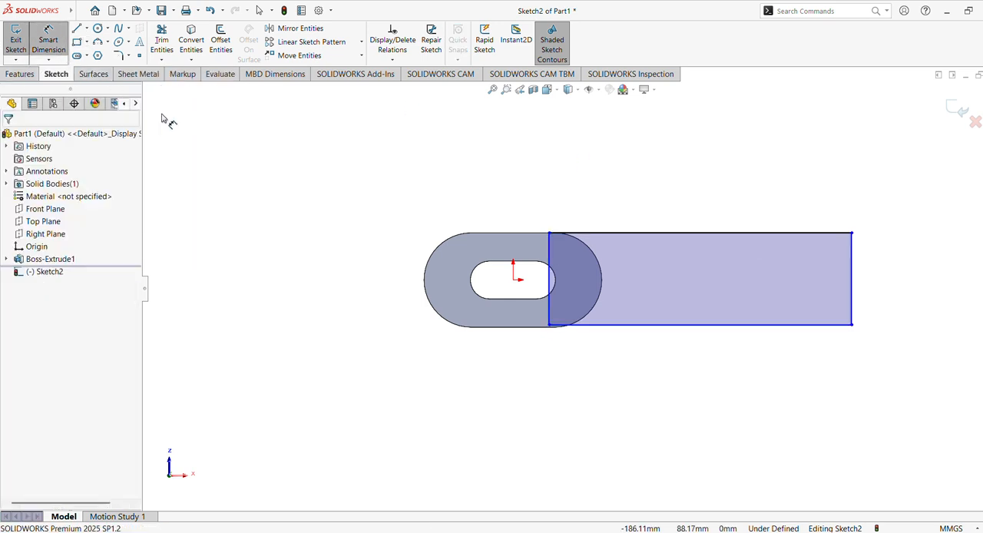
click(426, 284)
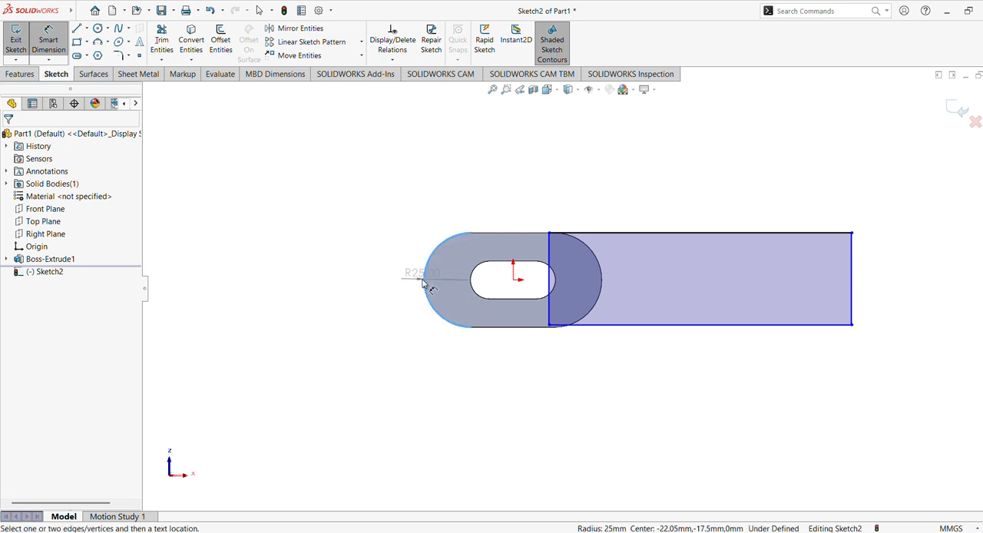
click(851, 298)
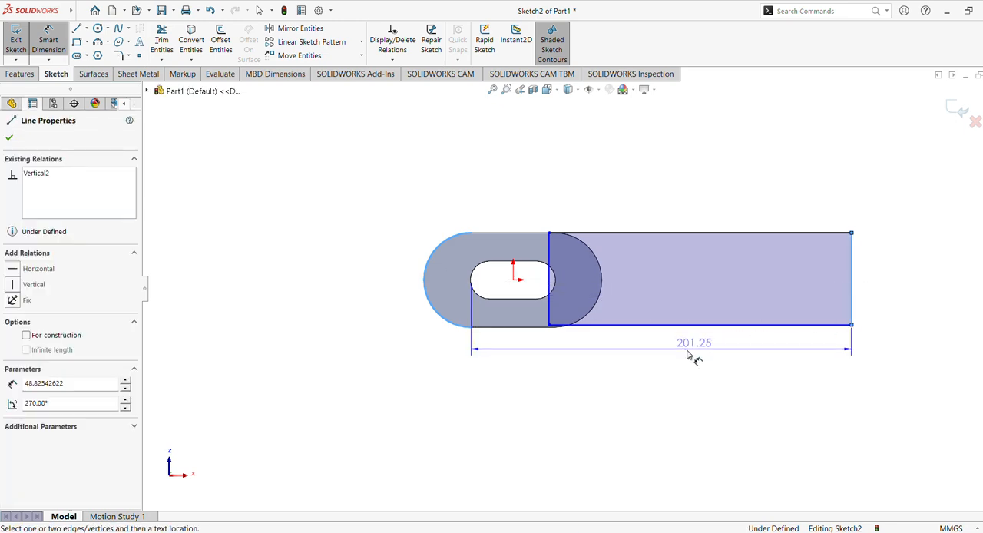
click(642, 367)
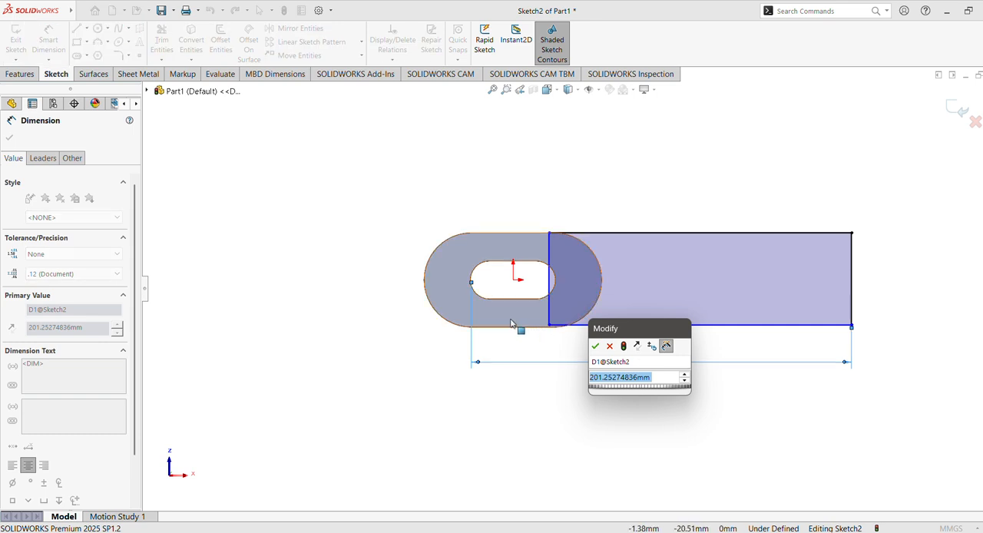
key(Return)
key(Escape)
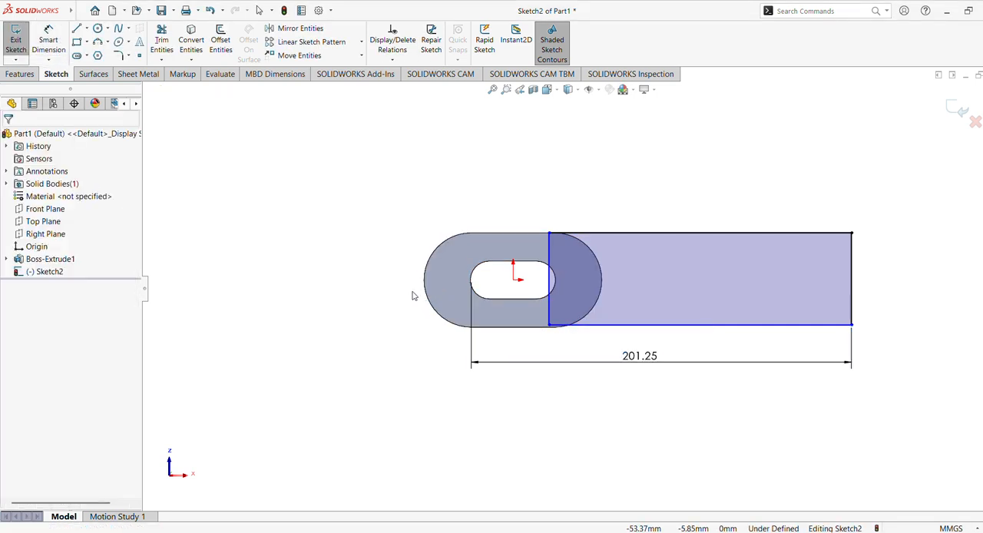
key(ctrl+z)
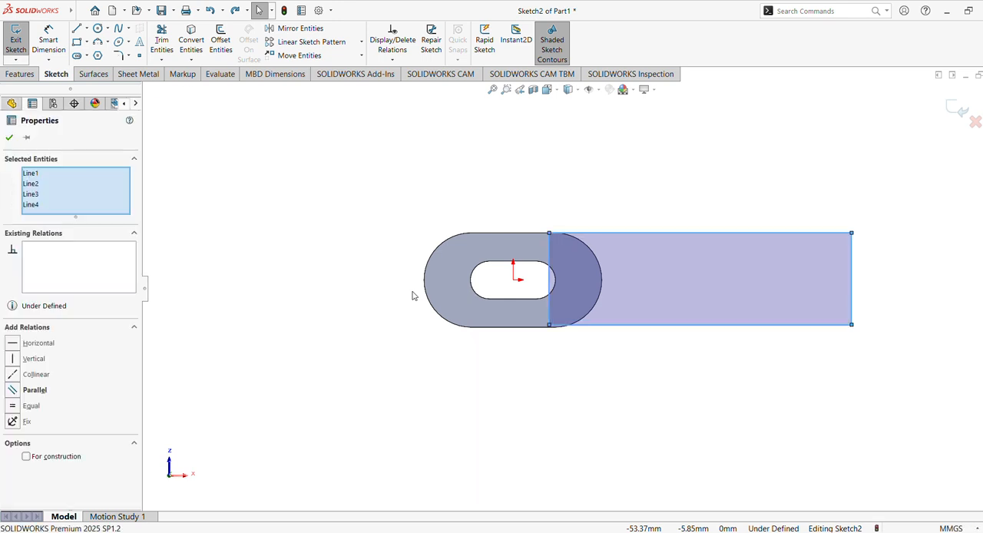
Dimension the horizontal distance from the body's left rounded end to the rectangle's lower right corner as 190 mm, with the text near the dimension's middle.
click(48, 40)
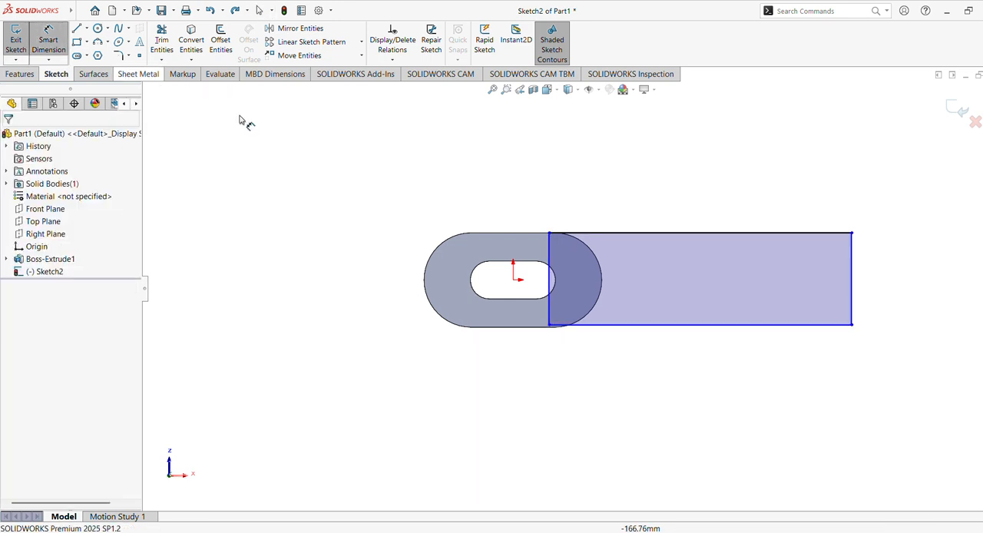
click(853, 327)
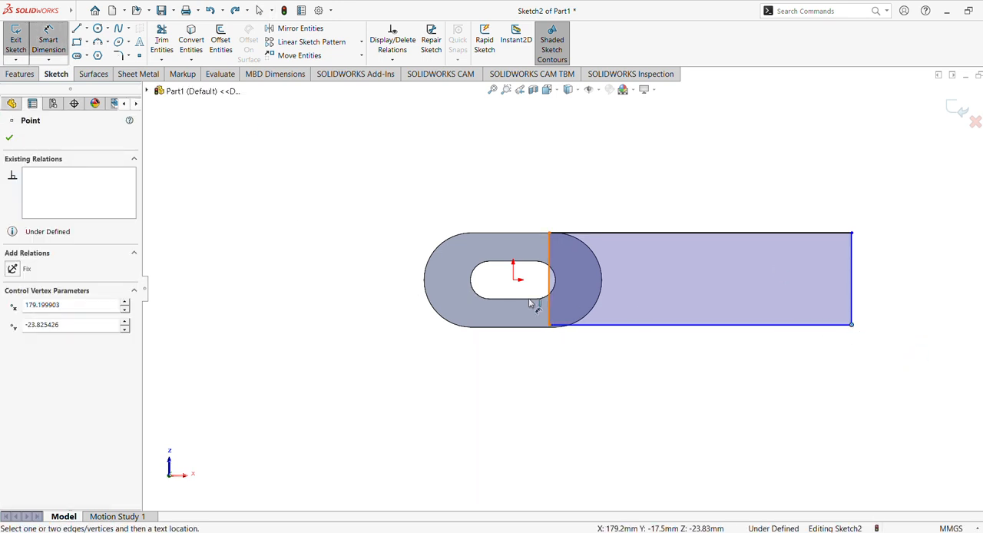
click(424, 281)
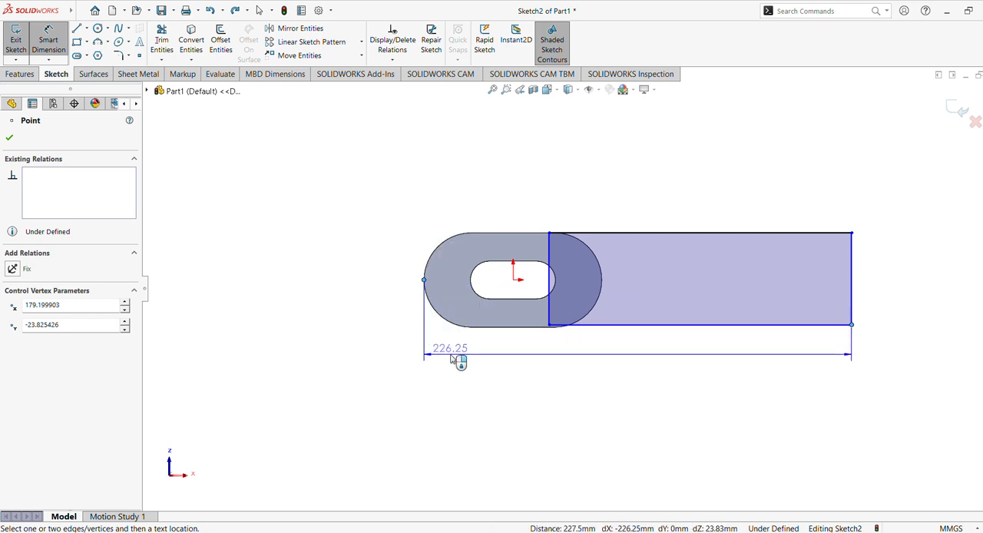
click(477, 371)
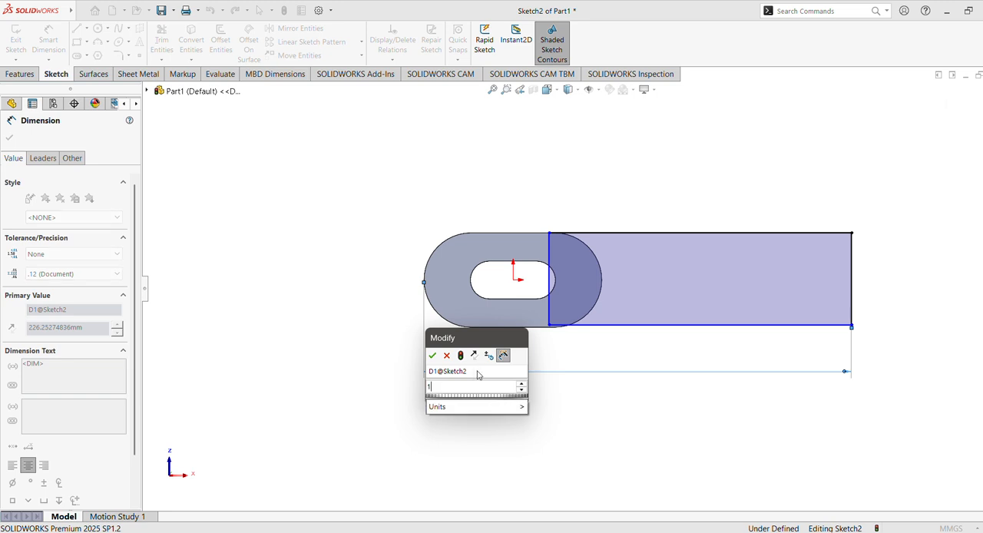
text(190)
key(Return)
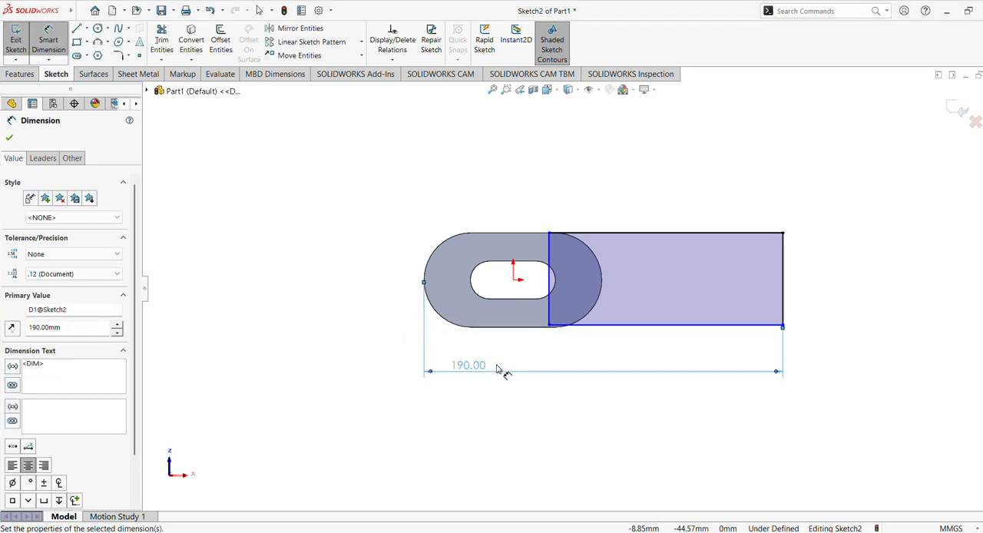
click(11, 139)
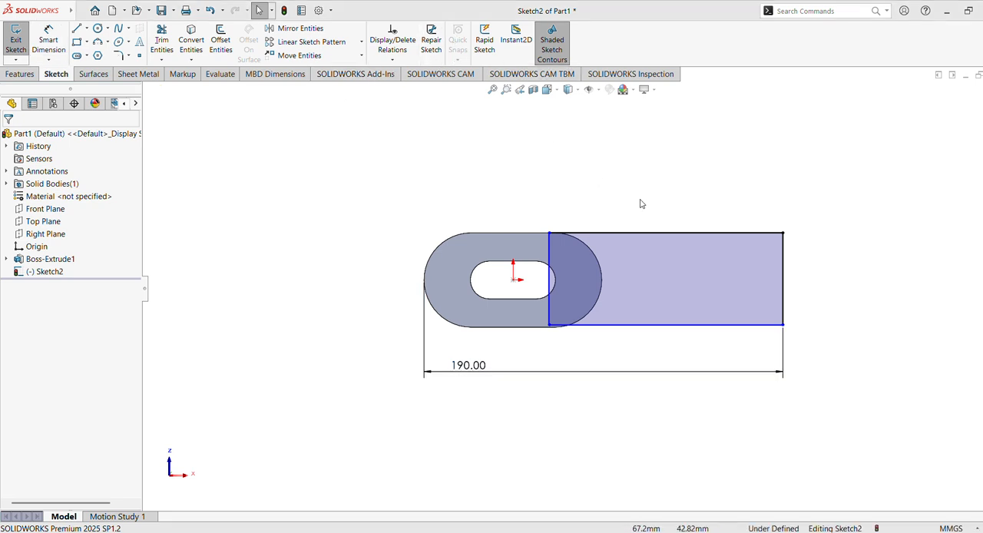
mouse_move(492, 373)
mouse_down()
mouse_move(575, 384)
mouse_move(600, 355)
mouse_up()
Make the rectangle's lower line collinear with the body's lower straight edge.
scroll(630, 290, down, 4)
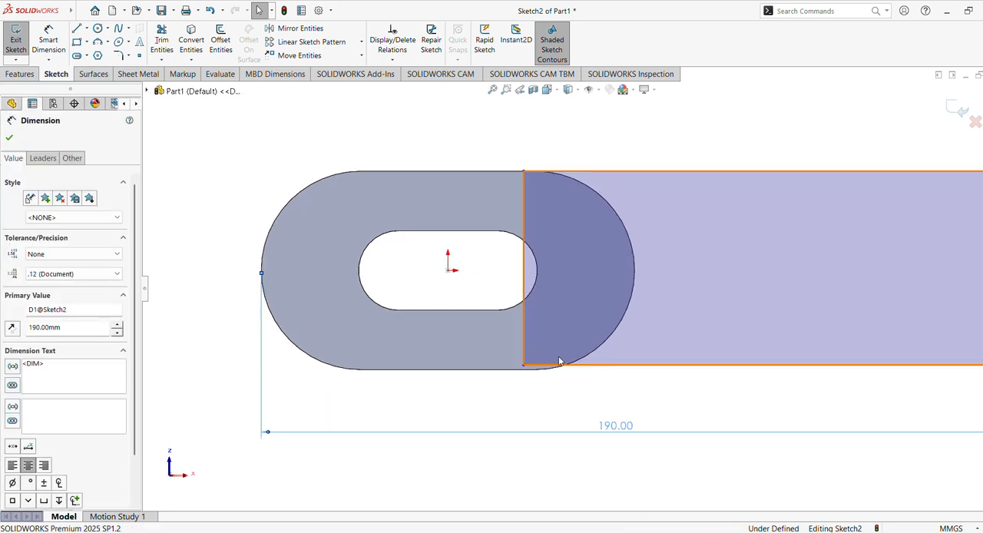
click(533, 369)
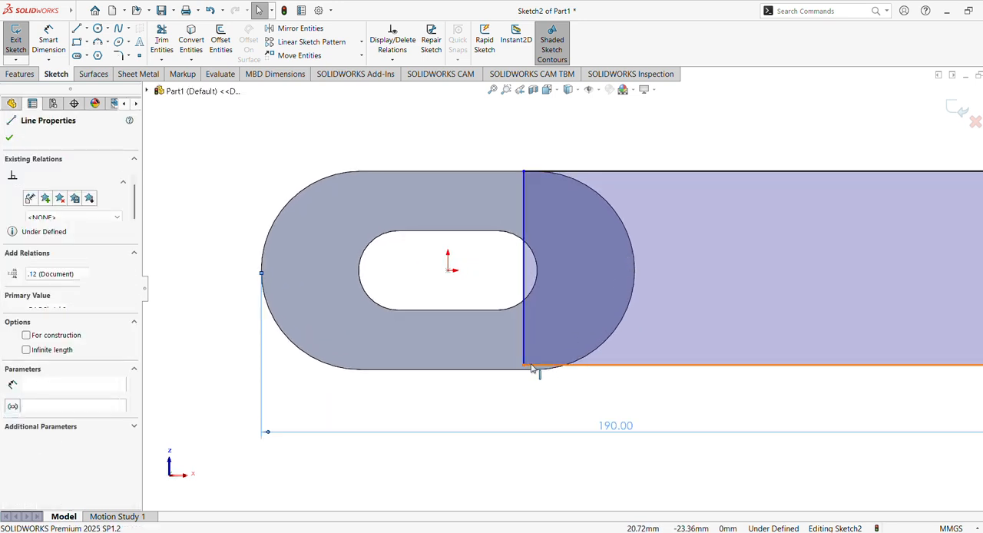
click(484, 372)
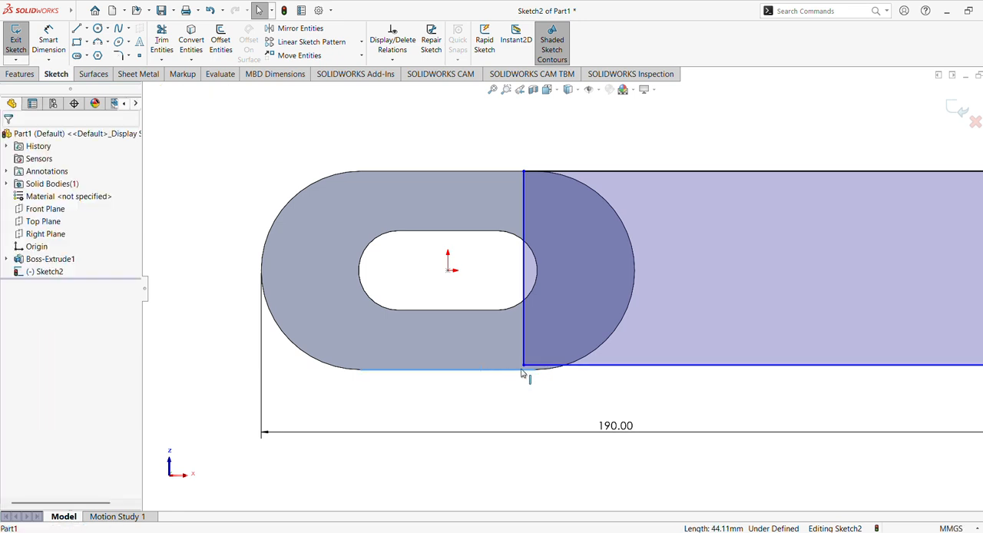
ctrl+click(548, 370)
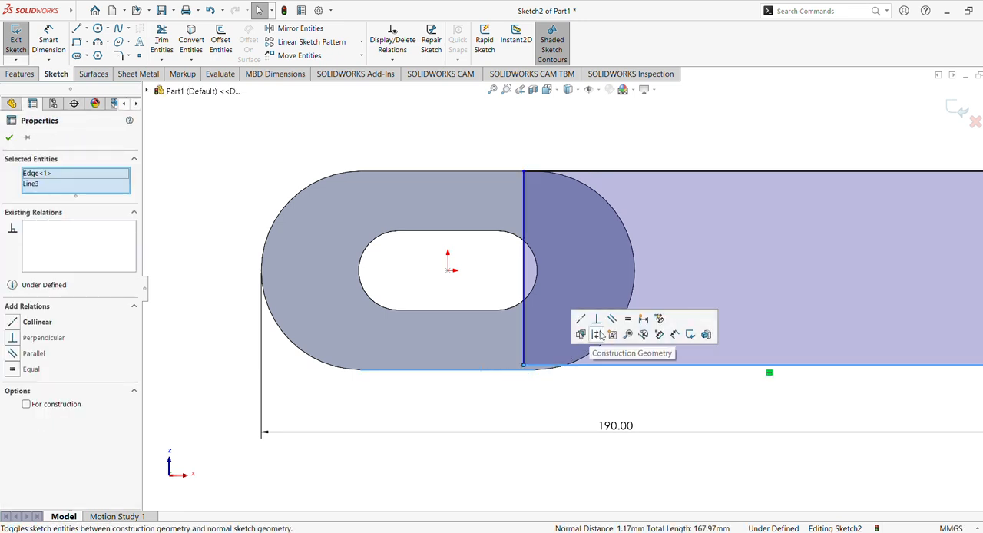
click(586, 324)
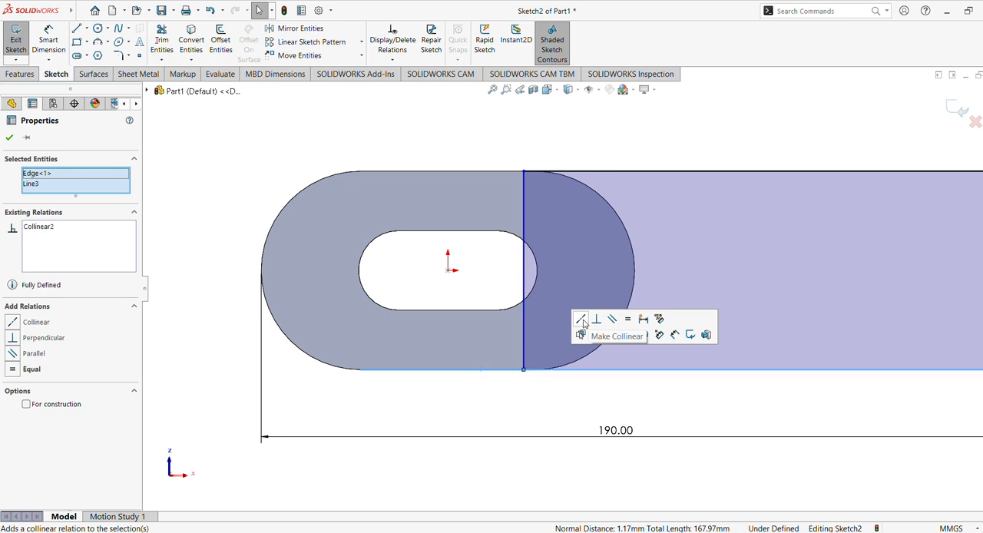
click(501, 150)
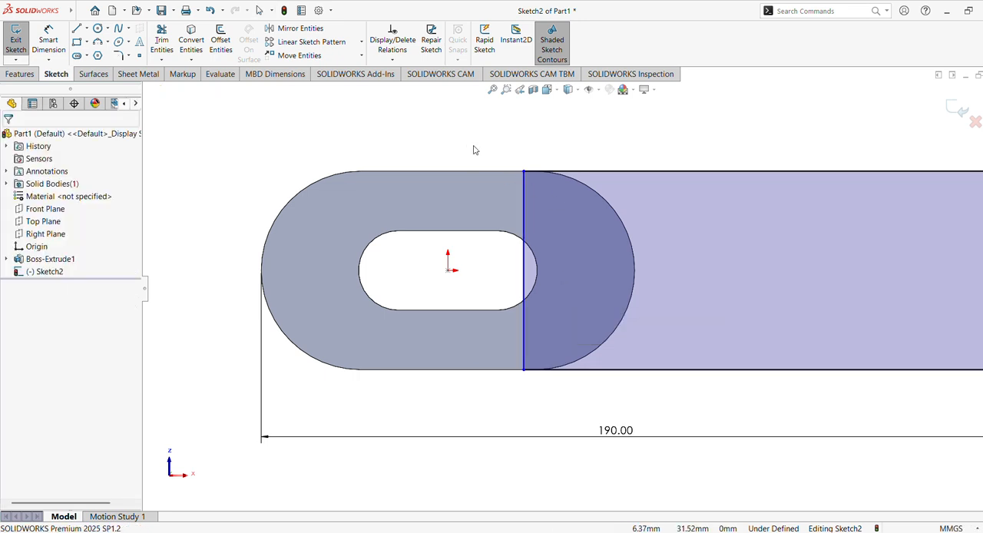
Make the rectangle's upper line collinear with the body's upper straight edge.
scroll(475, 150, up, 2)
scroll(474, 146, down, 3)
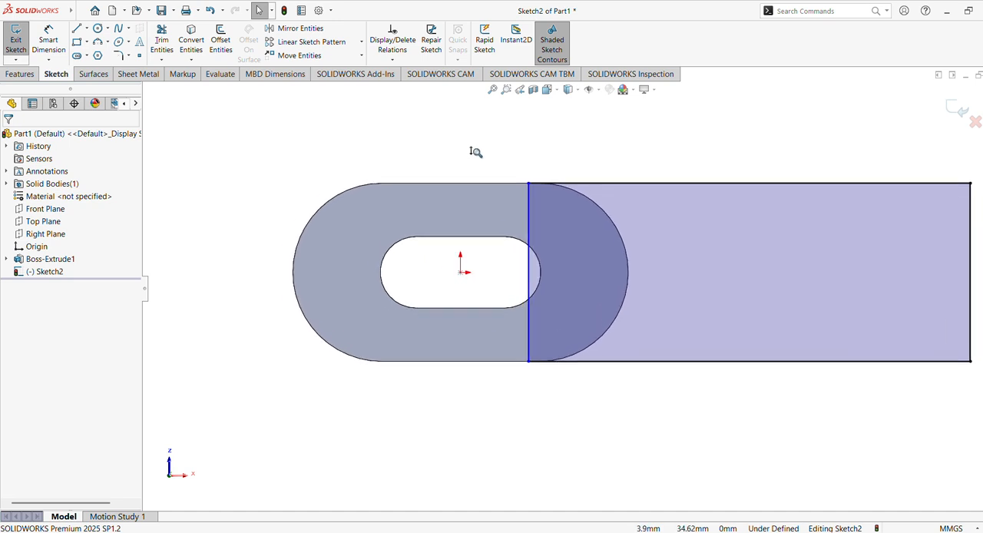
scroll(474, 143, down, 1)
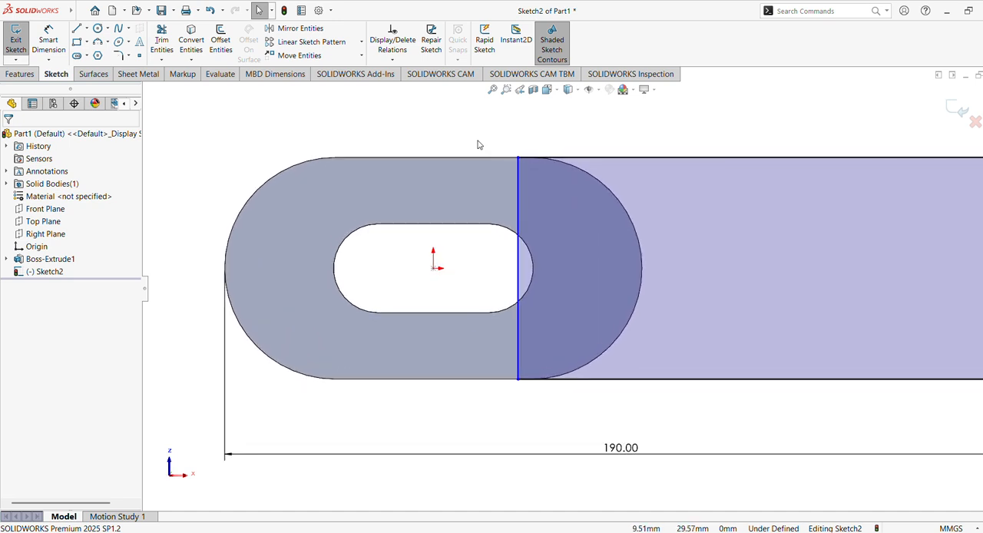
click(518, 179)
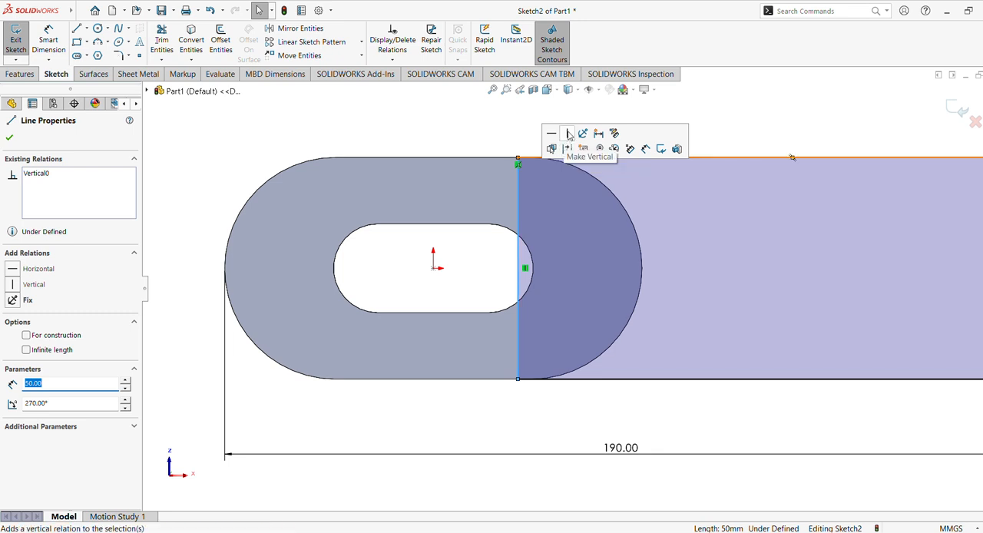
click(500, 125)
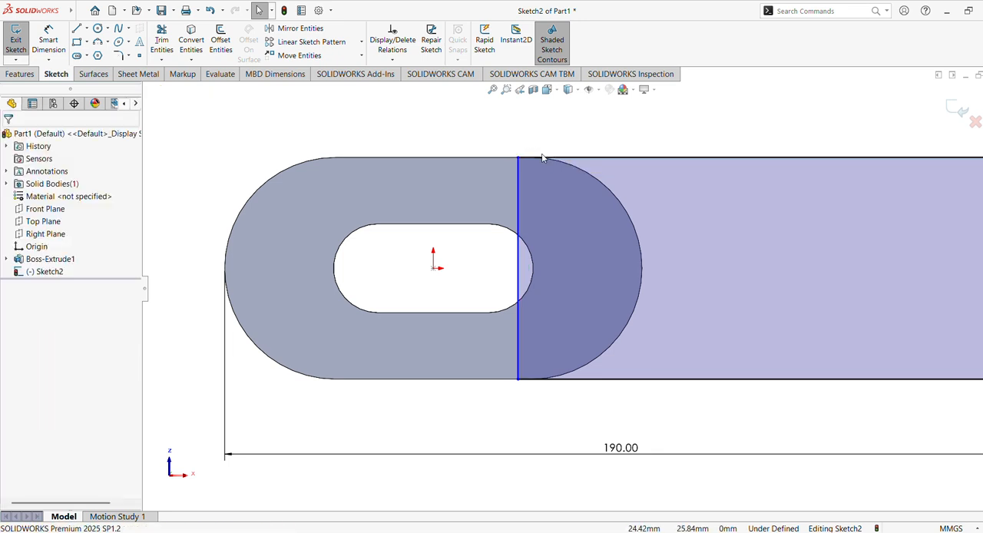
click(582, 159)
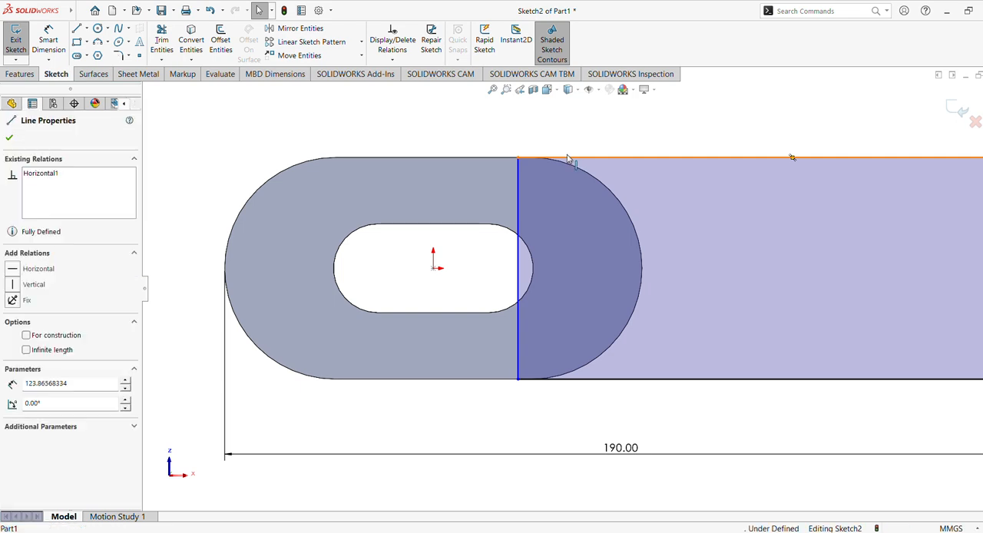
ctrl+click(481, 159)
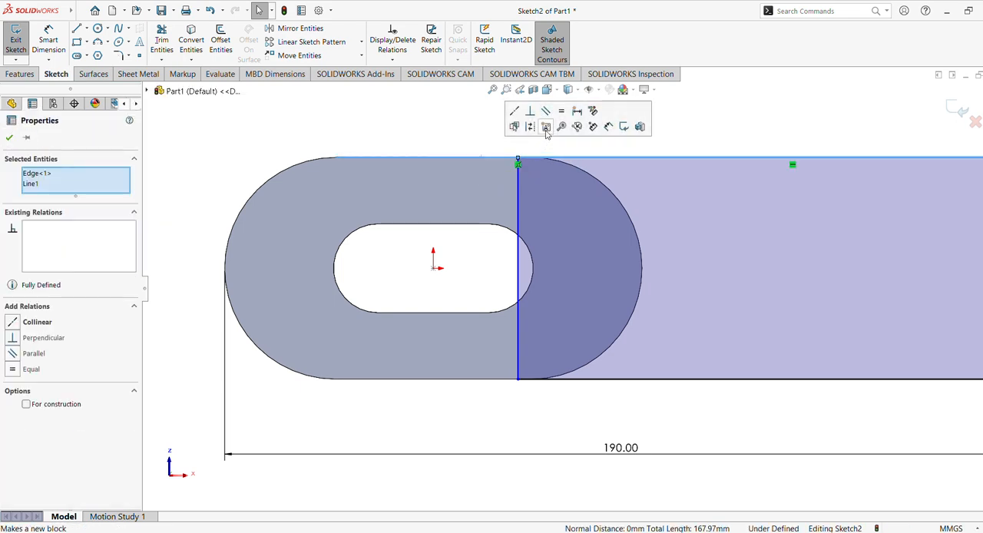
click(514, 112)
click(455, 127)
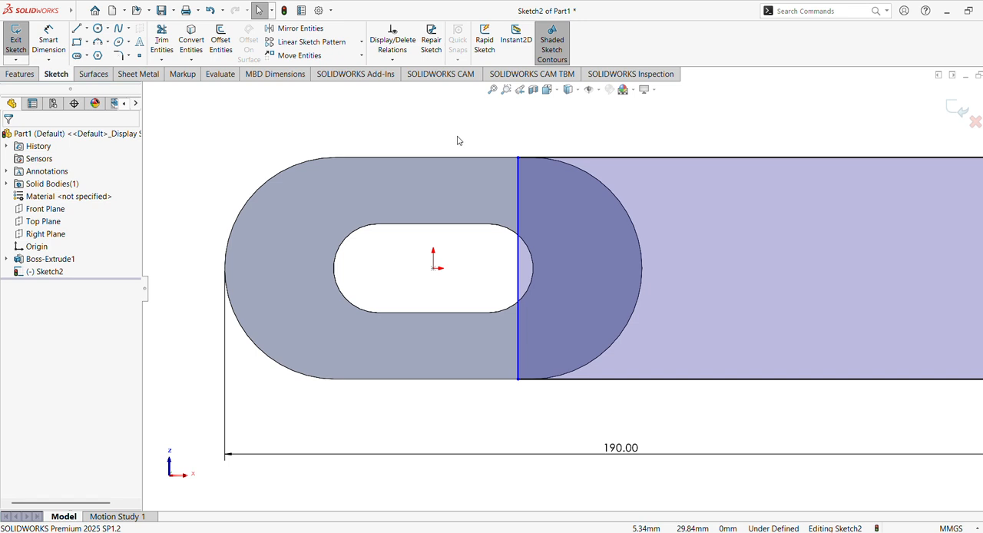
Start a boss extrusion of the rectangle sketch with the Blind end condition.
key(f)
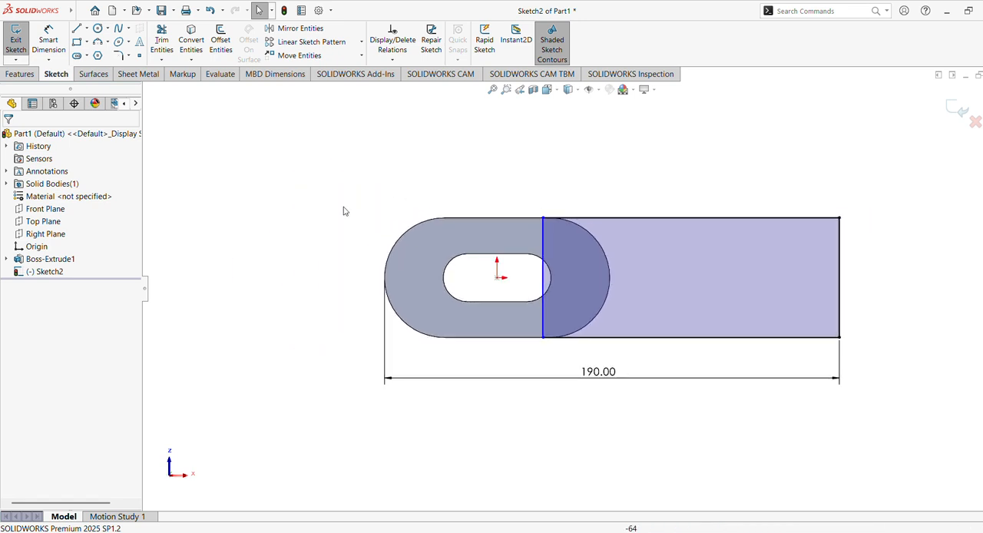
click(20, 74)
click(22, 40)
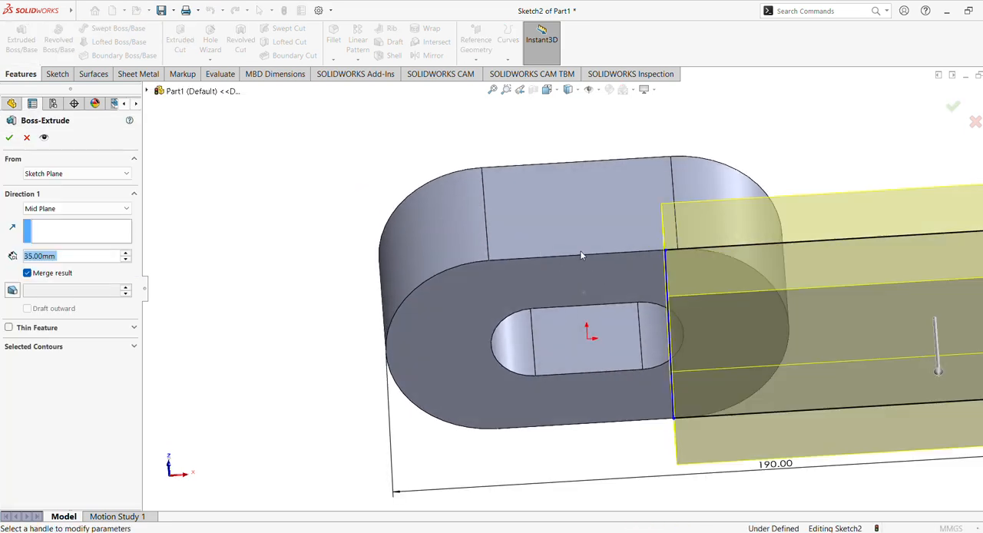
scroll(581, 278, up, 5)
middle_drag(583, 296, 589, 355)
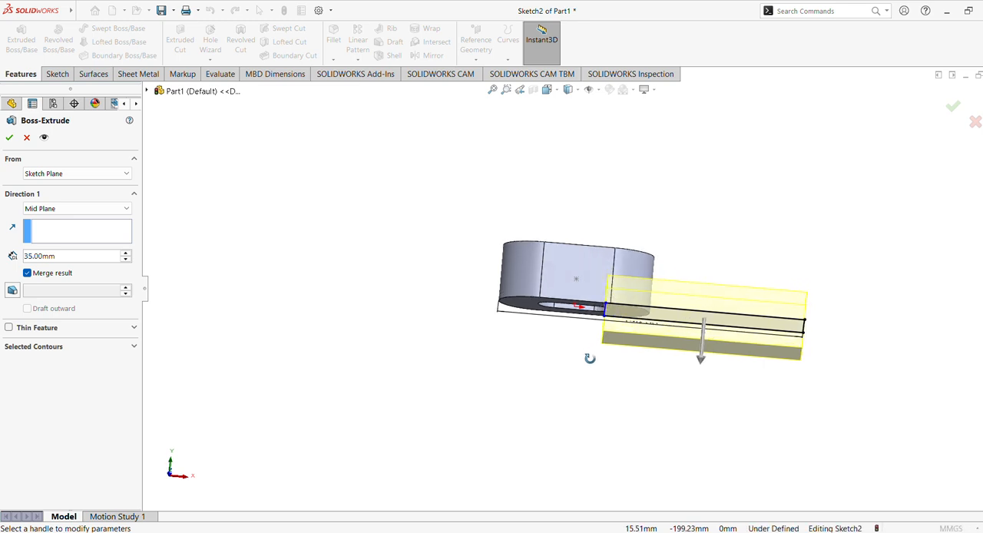
click(73, 210)
click(70, 219)
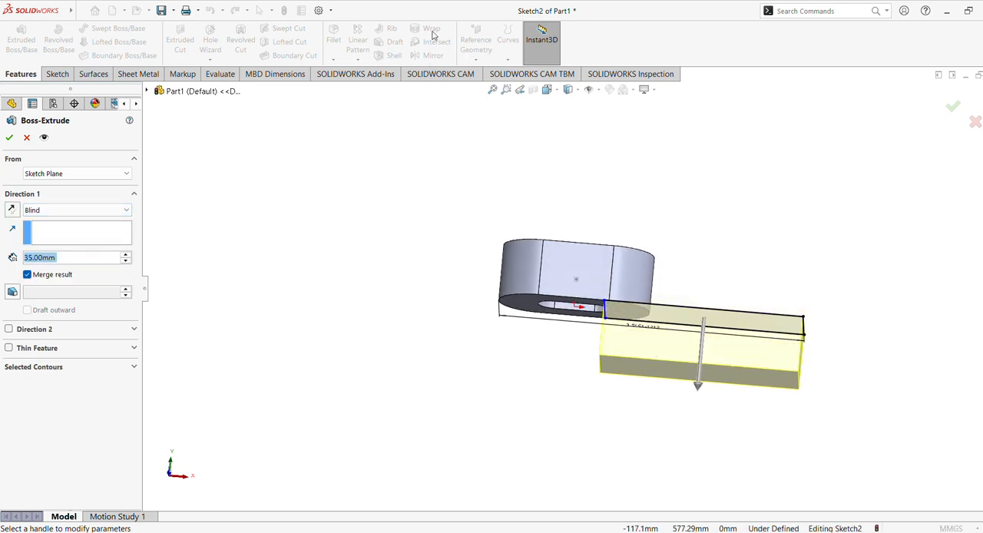
Start the extrusion from an Offset of 12.5 mm and reverse the offset direction towards the slotted body.
click(107, 174)
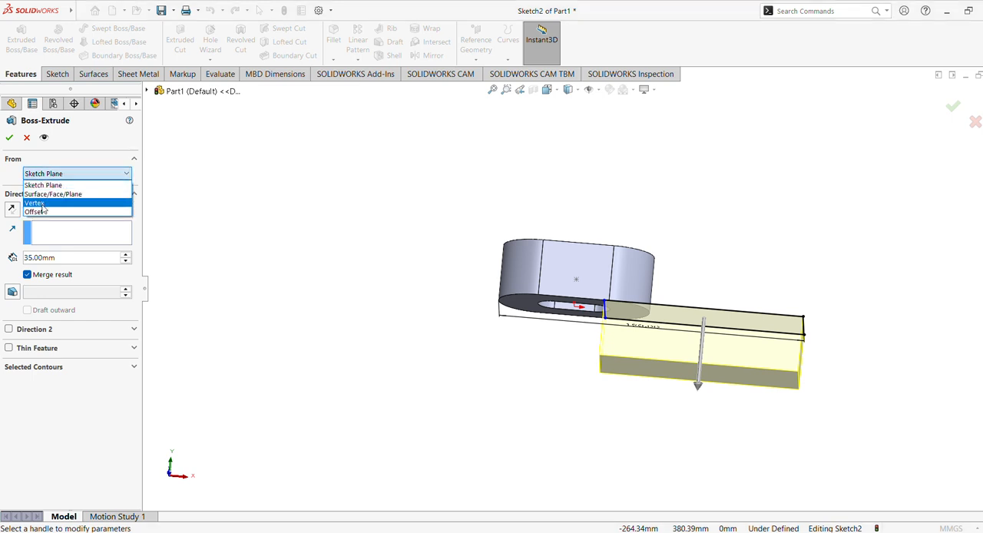
click(45, 212)
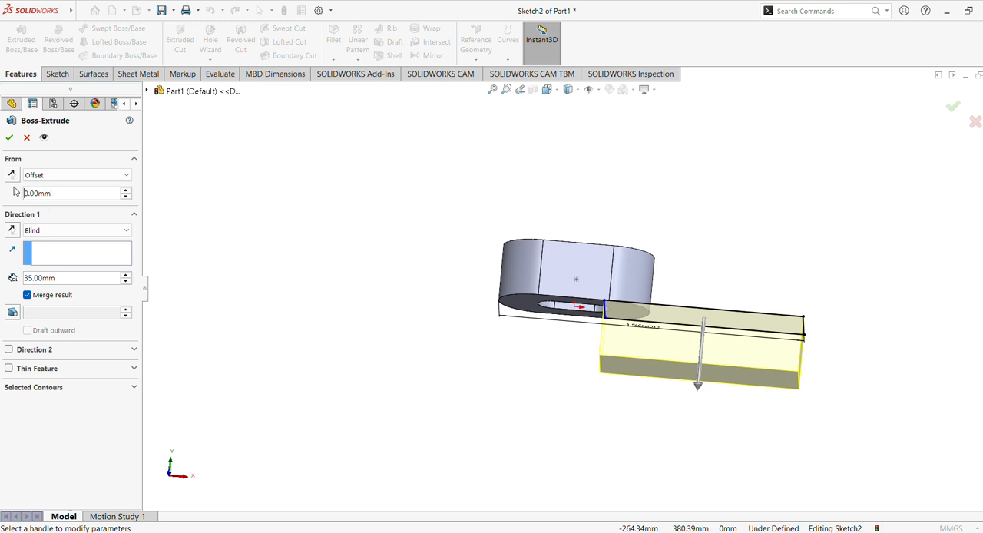
text(15)
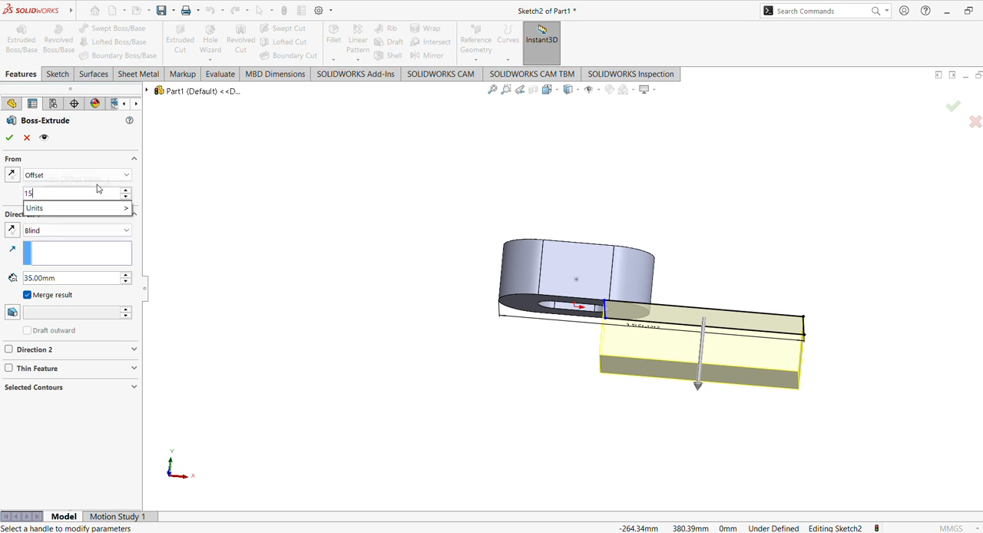
key(BackSpace)
text(2.5)
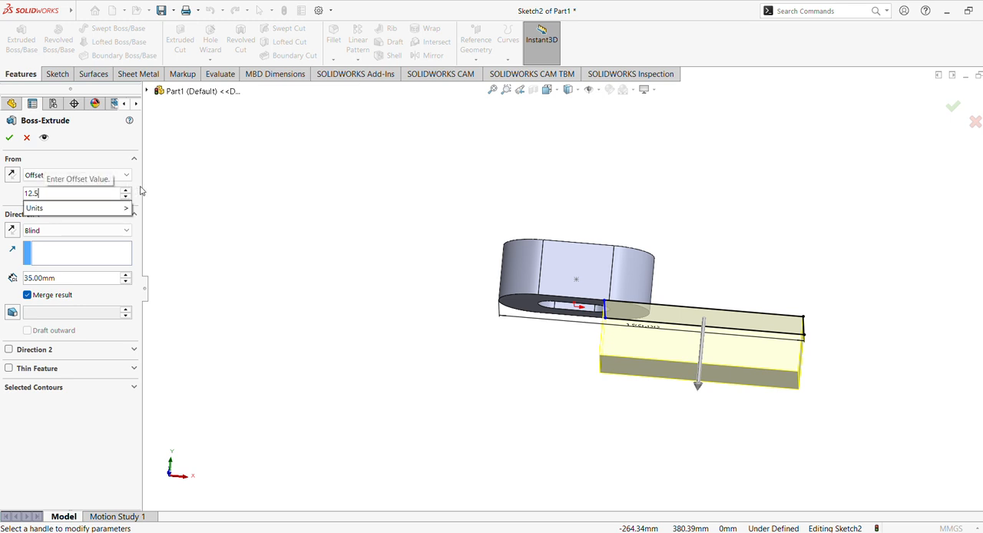
key(Return)
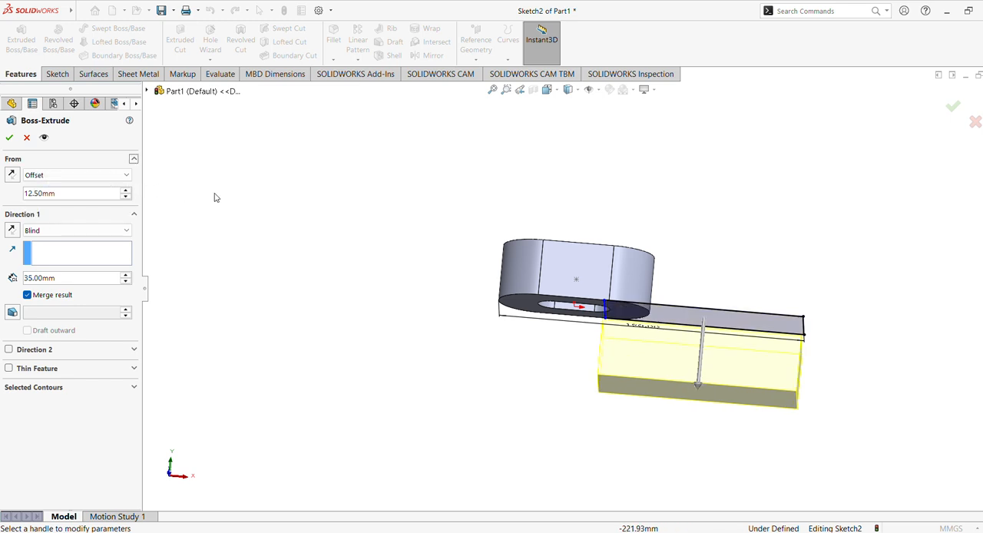
click(12, 175)
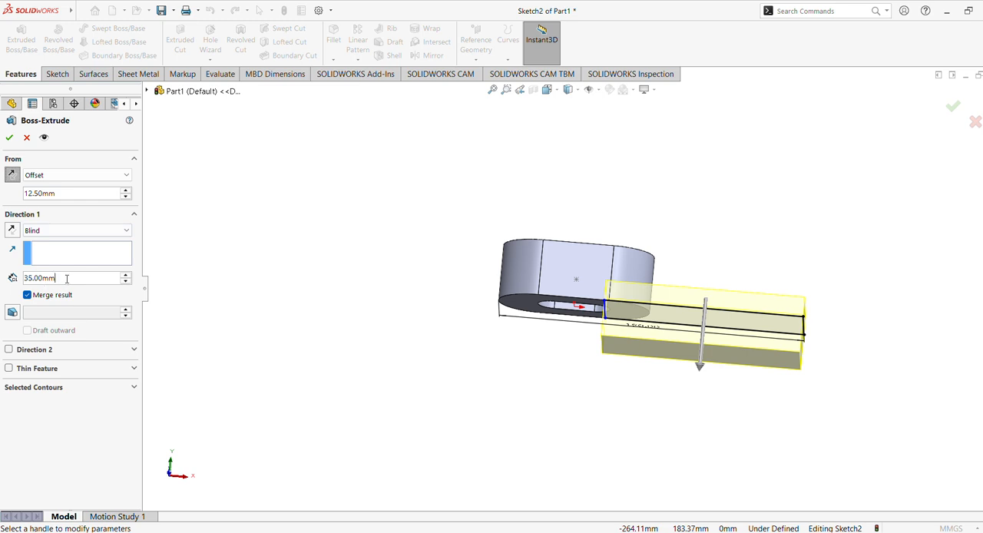
Set the arm's extrusion depth to 10 mm, reverse its Direction 1, and accept the boss extrusion.
text(10)
key(Return)
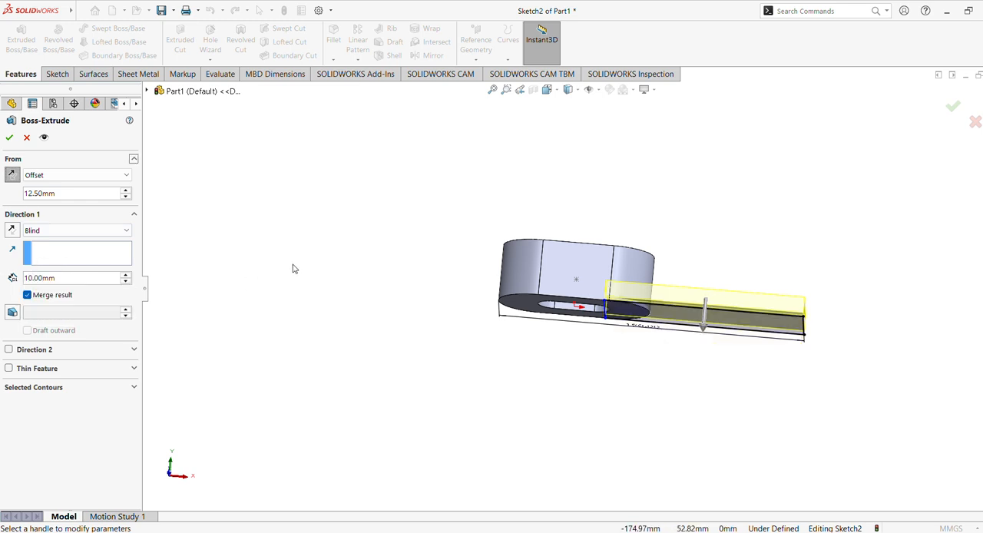
middle_drag(294, 261, 300, 305)
click(11, 230)
middle_drag(220, 235, 266, 201)
click(9, 137)
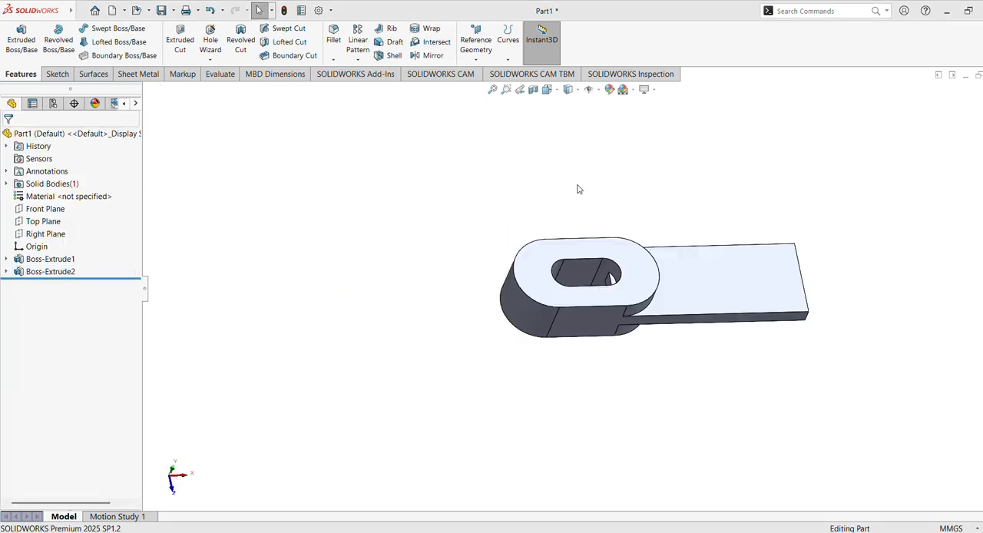
Edit the arm's sketch and convert the slotted body's rounded outer edge on the arm side into a sketch arc.
scroll(642, 223, down, 5)
middle_drag(646, 207, 657, 269)
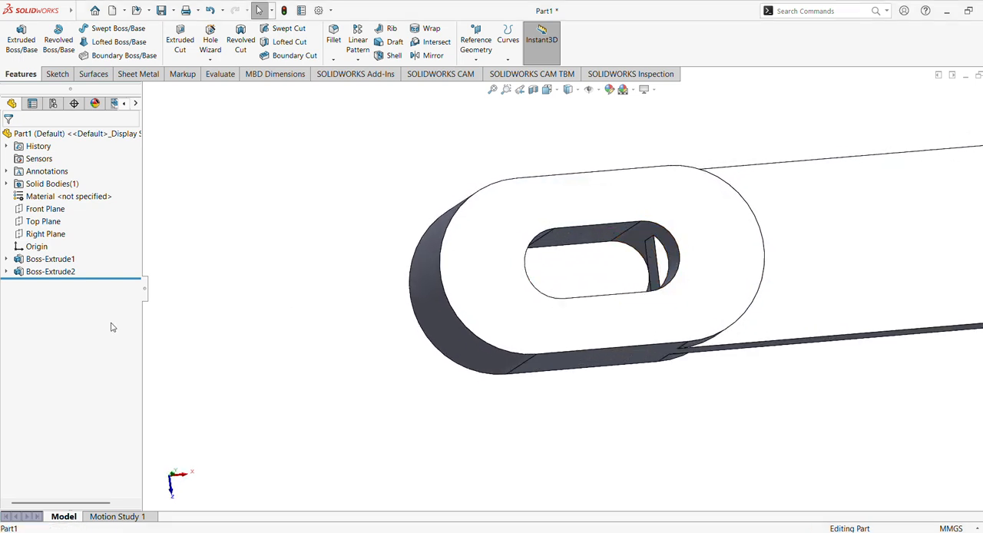
click(7, 272)
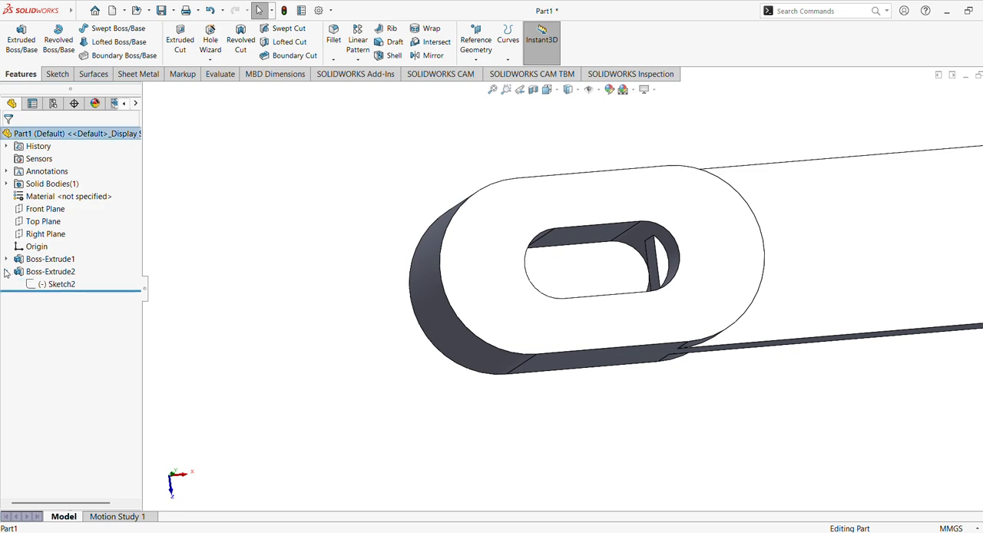
click(47, 284)
click(58, 255)
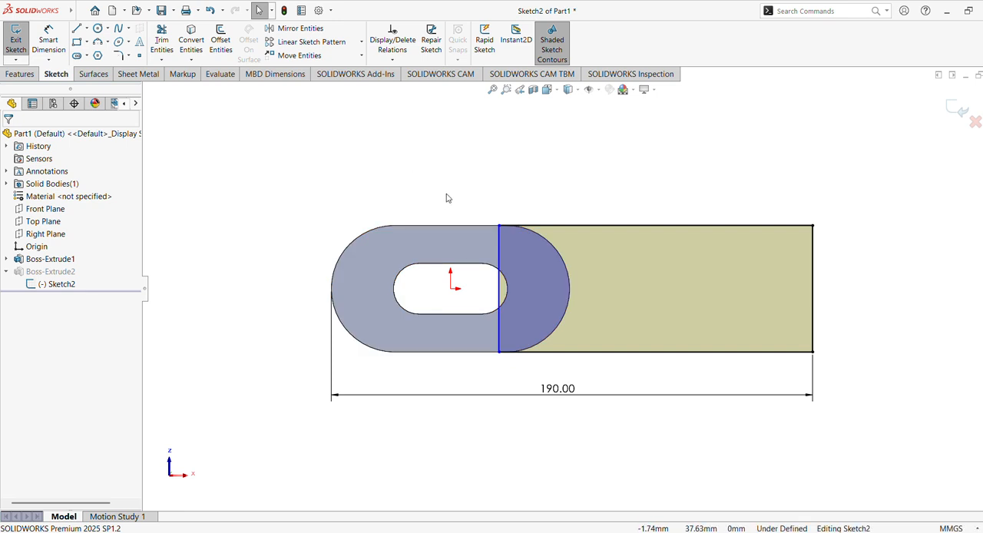
scroll(568, 281, down, 3)
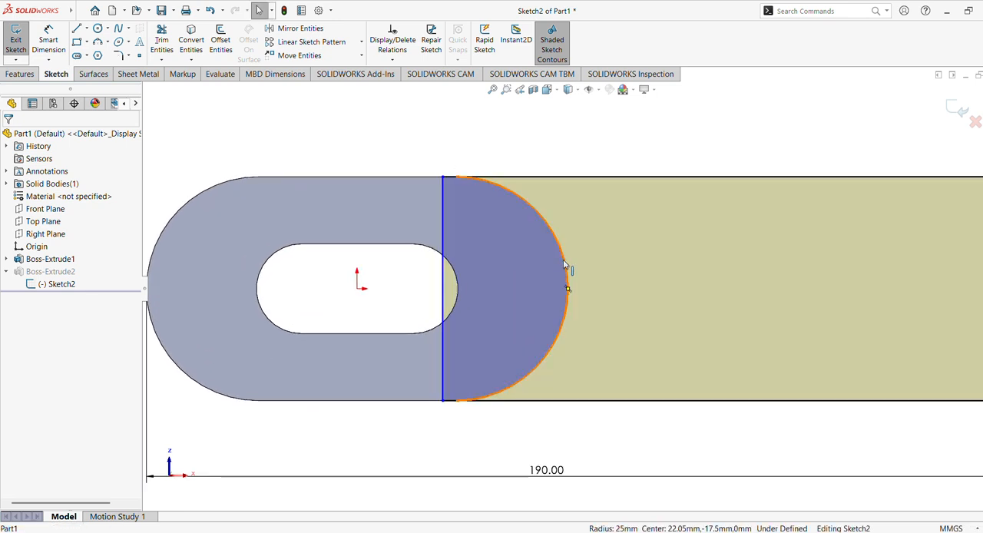
click(204, 50)
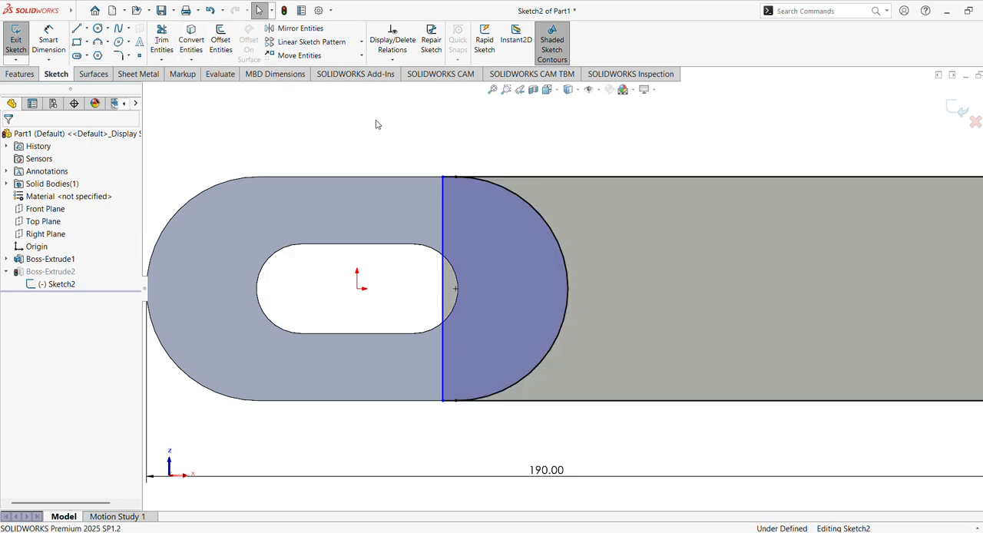
Delete the rectangle's vertical line inside the body, then exit the sketch and rebuild anyway.
click(444, 237)
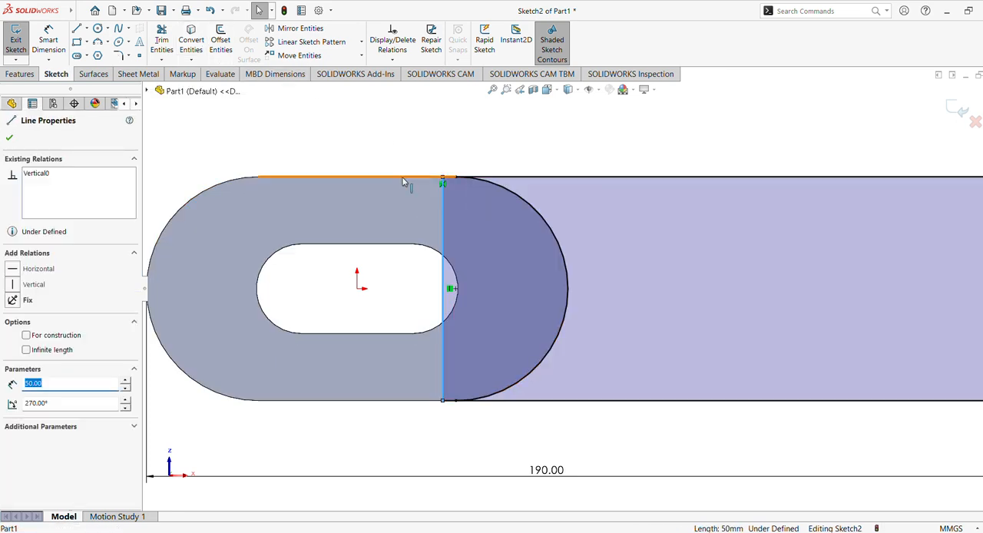
key(Delete)
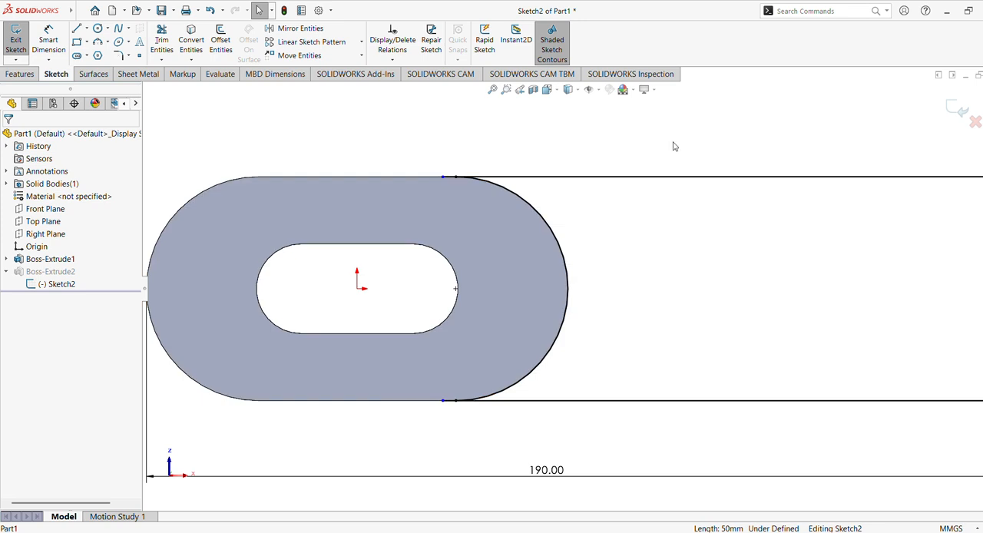
click(951, 109)
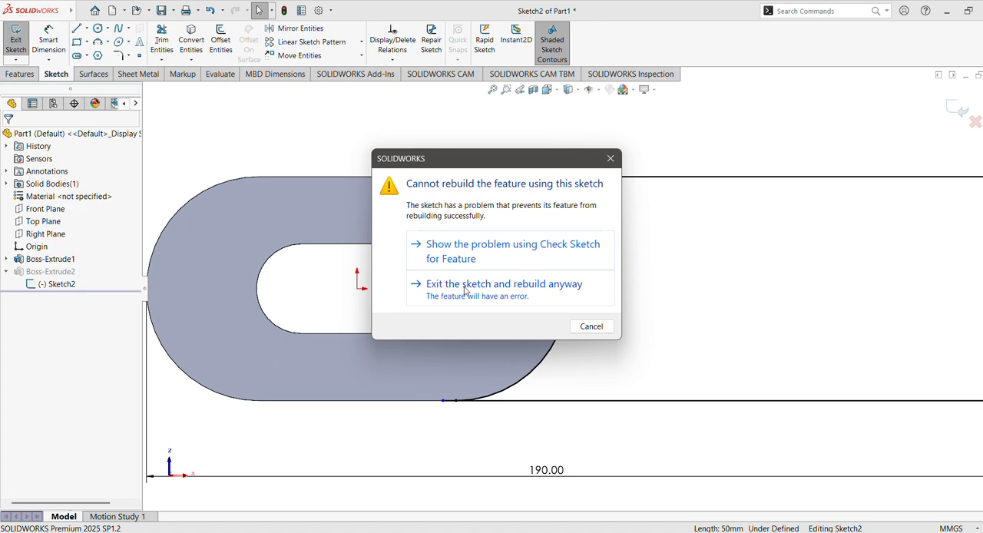
click(465, 290)
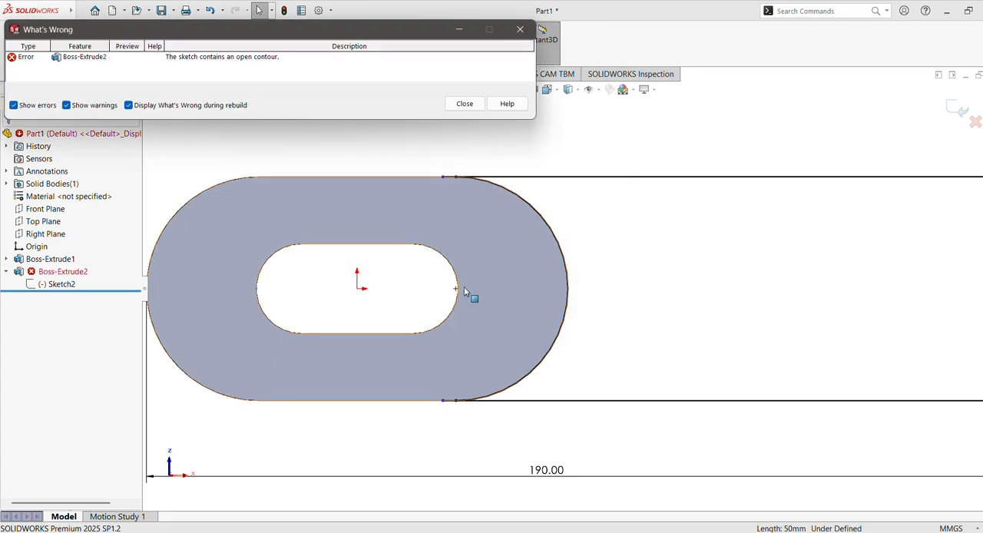
click(463, 104)
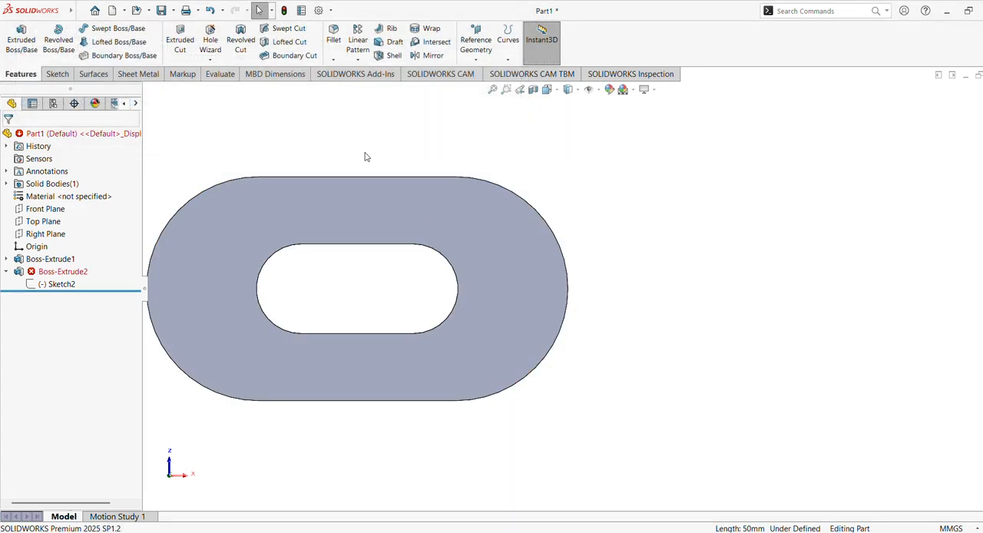
Reopen the arm's sketch, trim the horizontal lines back to the converted arc's endpoints, and exit to rebuild the extrusion.
click(62, 277)
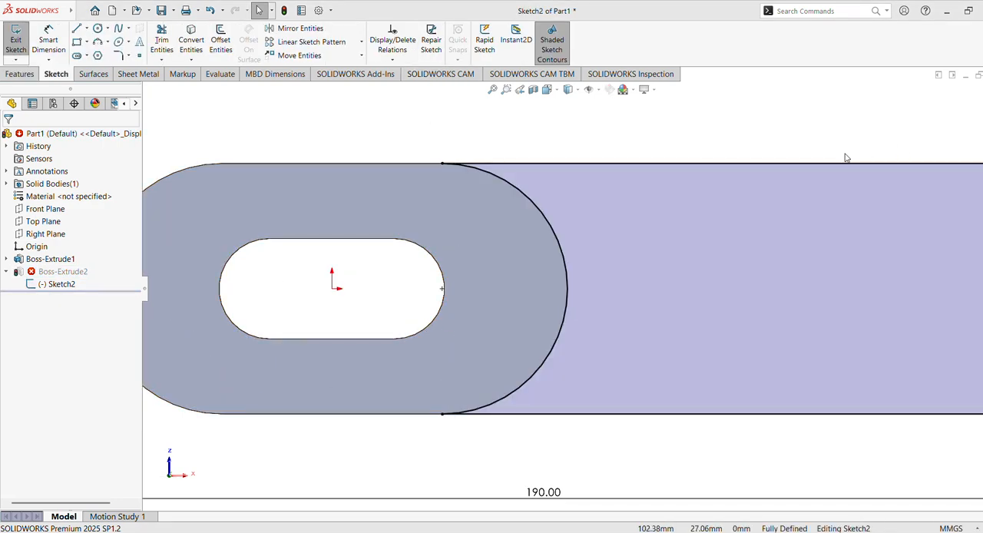
key(f)
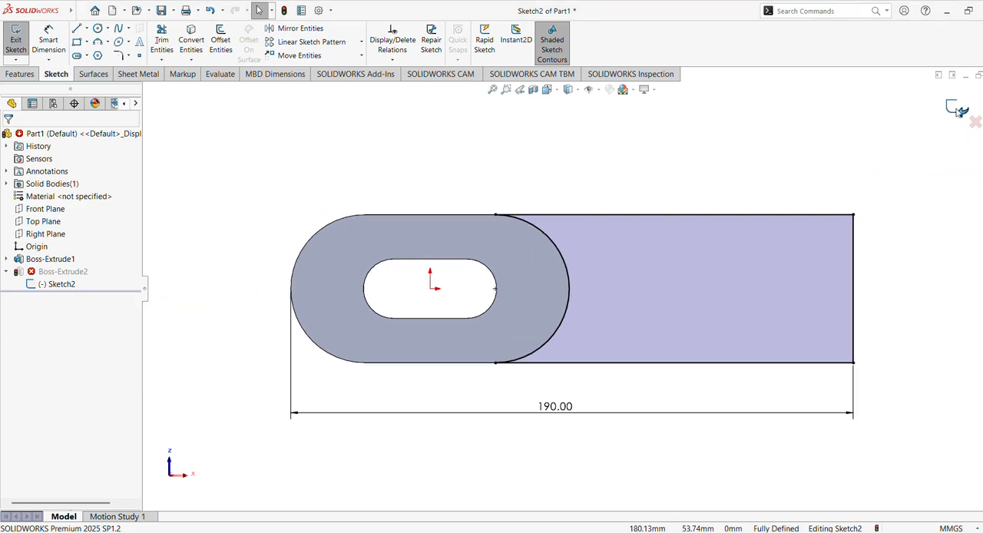
click(961, 110)
mouse_move(650, 251)
middle_down()
mouse_move(617, 381)
mouse_move(602, 353)
mouse_move(603, 424)
mouse_move(633, 435)
mouse_move(589, 263)
mouse_move(554, 192)
middle_up()
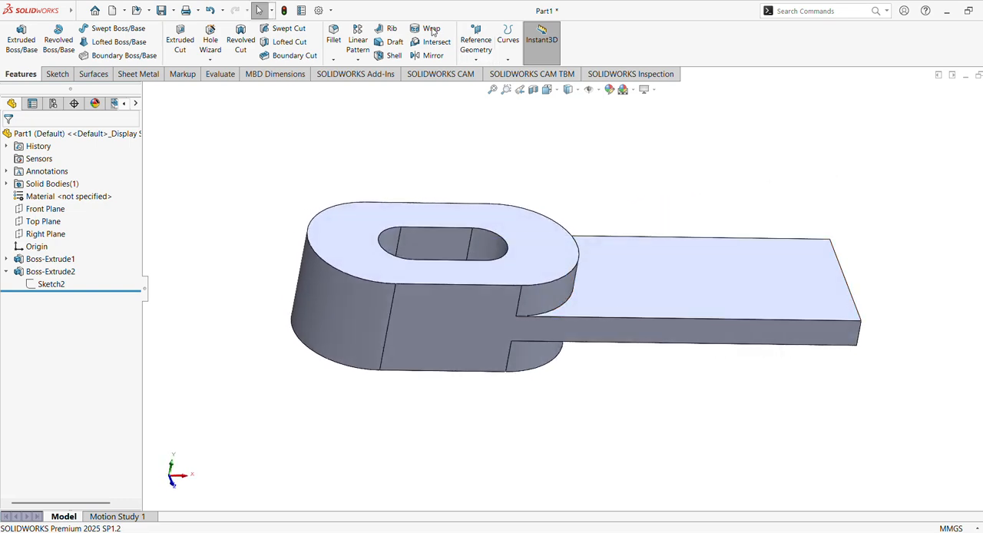
Start a new sketch on the Front Plane.
click(43, 211)
middle_drag(304, 222, 309, 147)
right_click(52, 211)
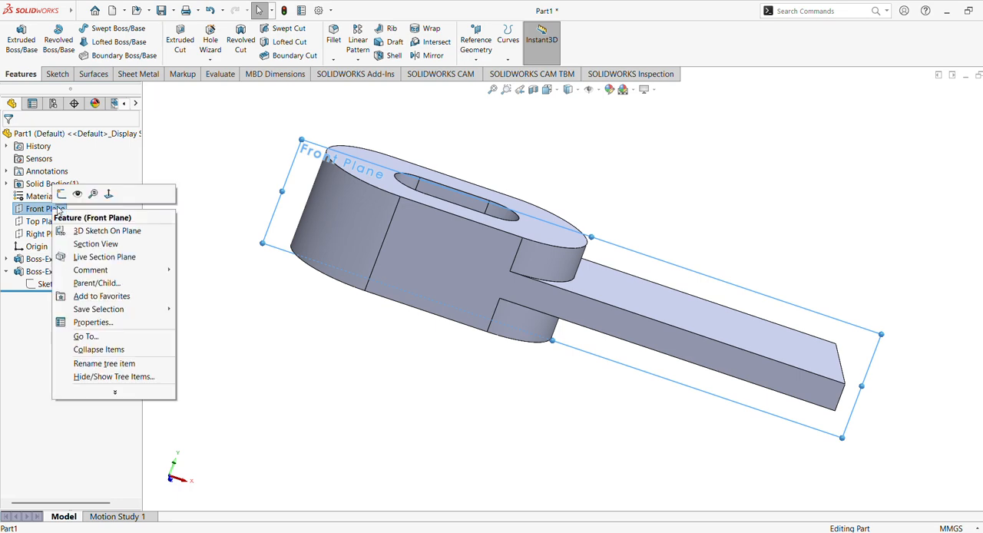
click(77, 193)
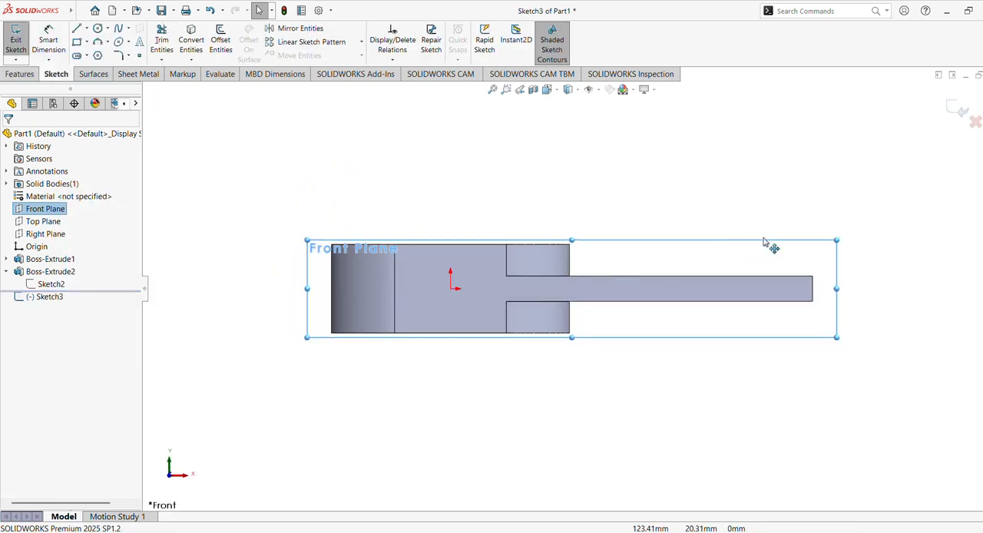
scroll(770, 246, down, 5)
mouse_move(781, 213)
ctrl+middle_down()
mouse_move(712, 209)
mouse_move(687, 246)
ctrl+middle_up()
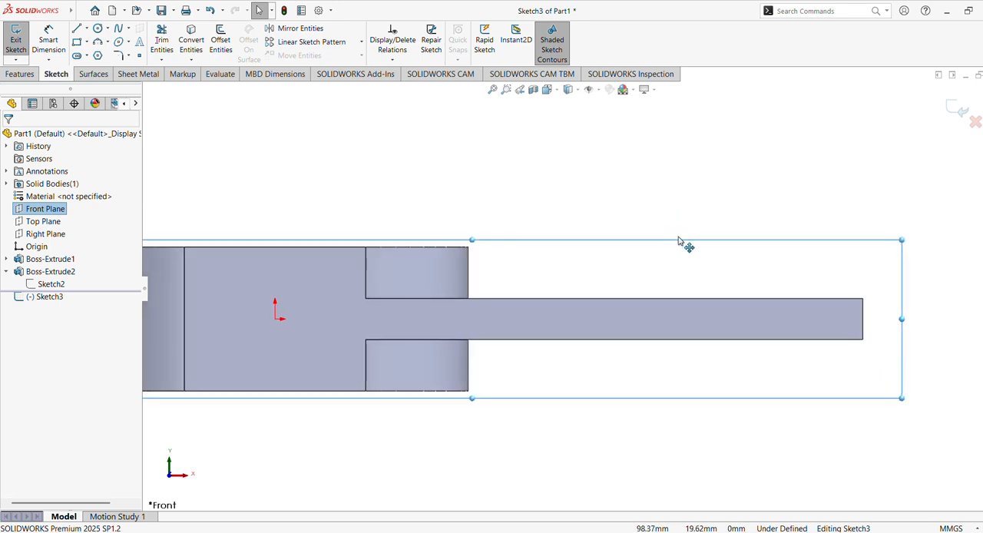
Sketch two concentric circles above the arm's free end, with radii of about 8 mm and 17 mm.
click(87, 29)
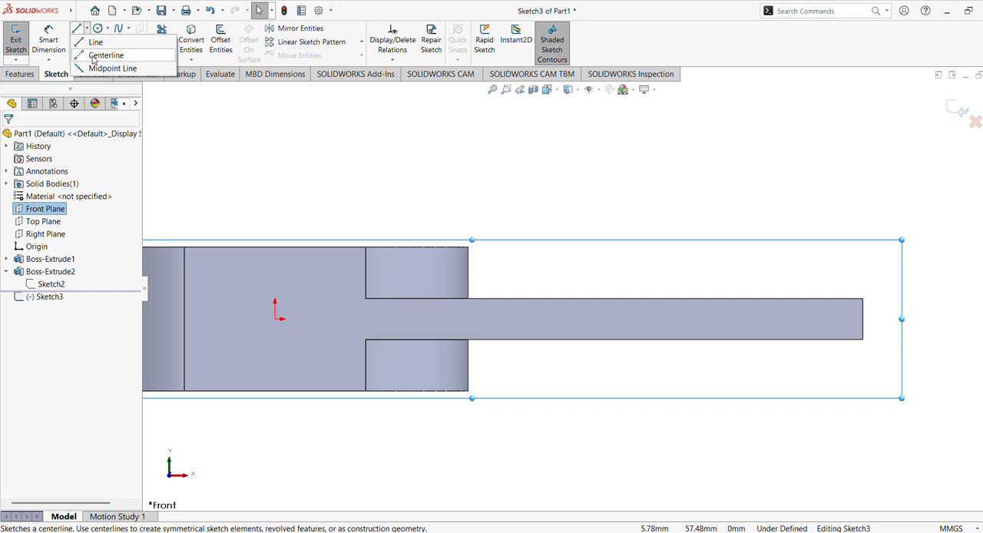
click(97, 29)
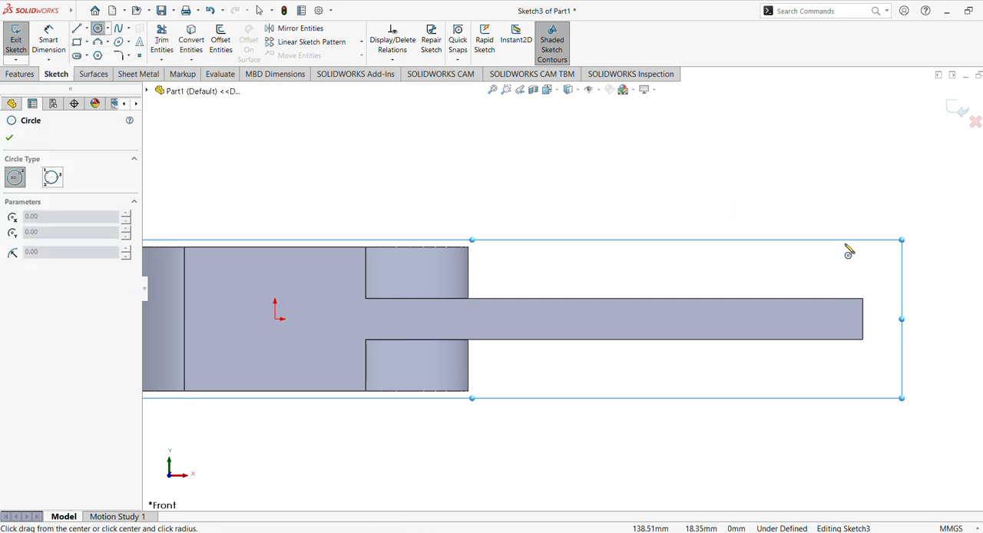
click(816, 127)
click(835, 155)
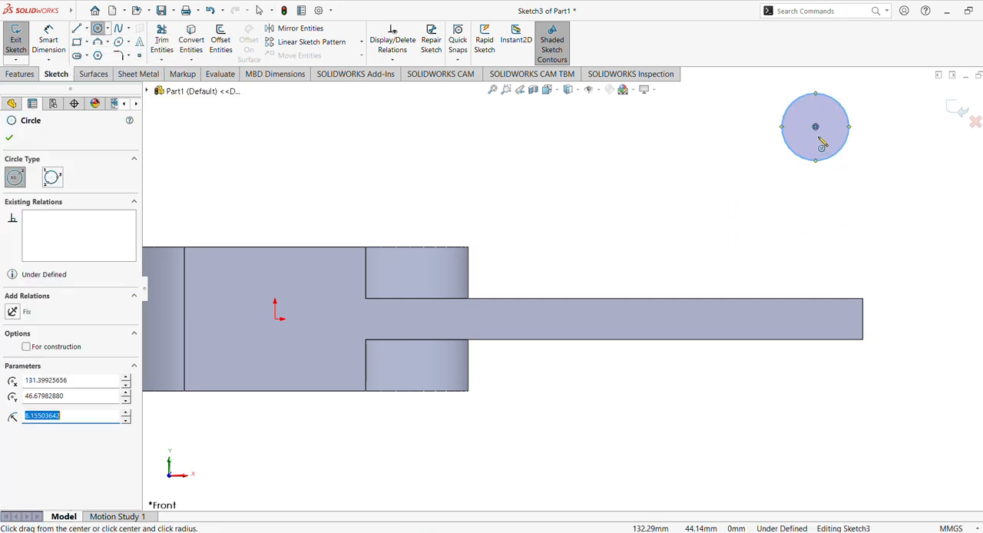
click(816, 127)
click(852, 182)
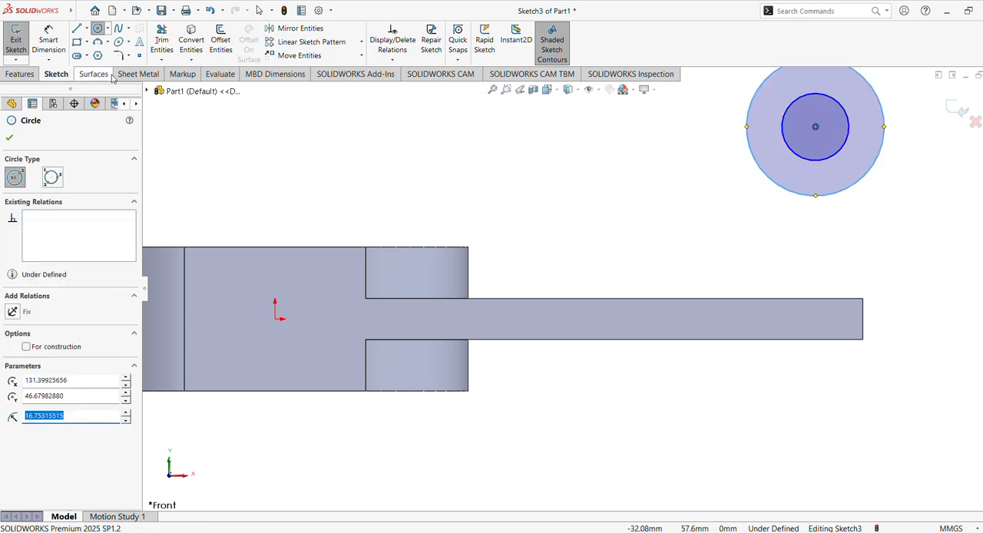
Draw a vertical centerline upward from the upper corner of the arm's free end, passing through the outer circle.
click(87, 29)
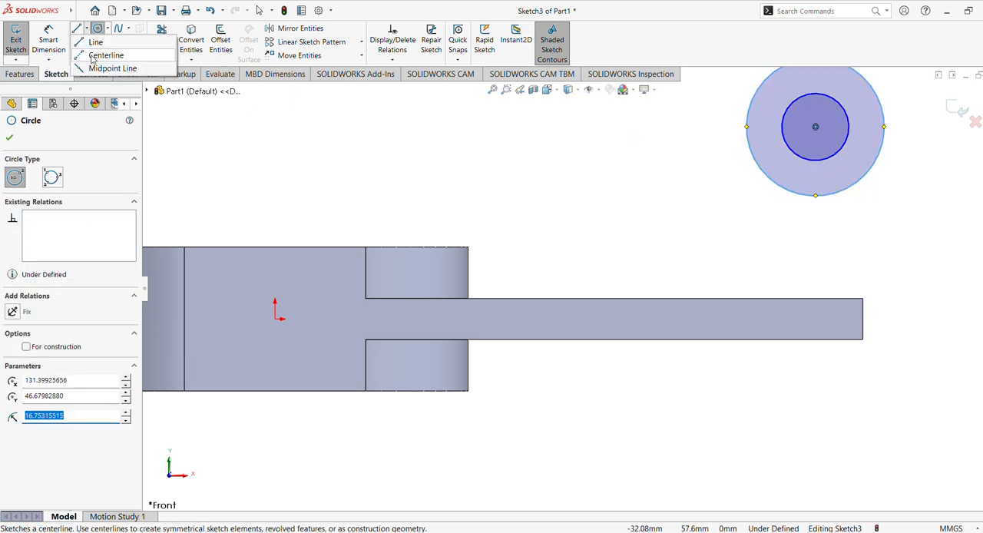
click(90, 56)
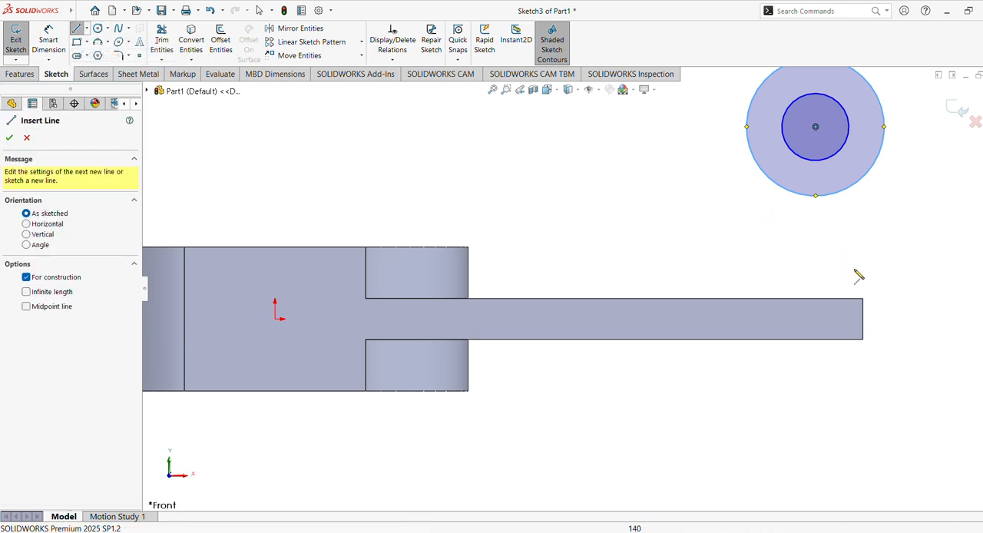
scroll(860, 279, up, 1)
scroll(860, 280, down, 2)
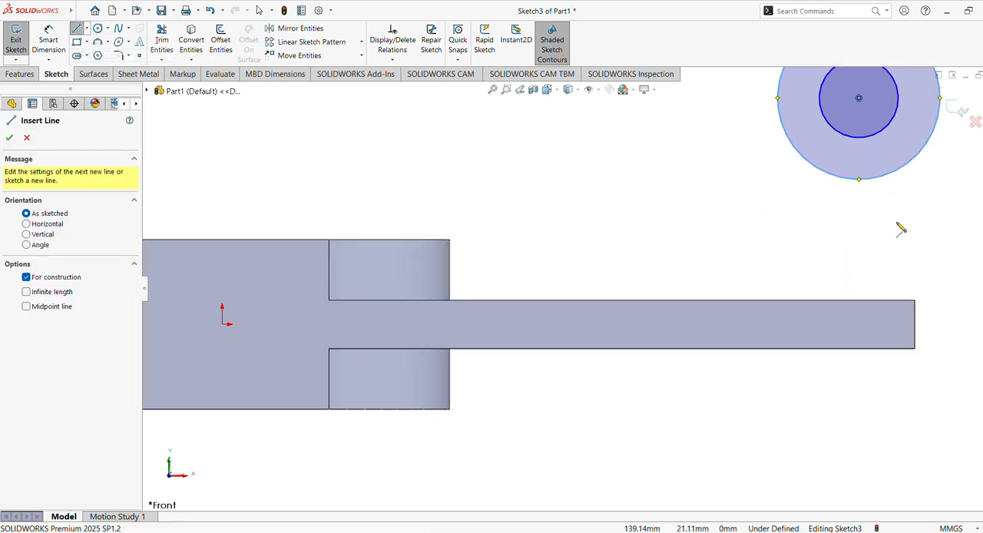
scroll(901, 229, up, 2)
click(784, 297)
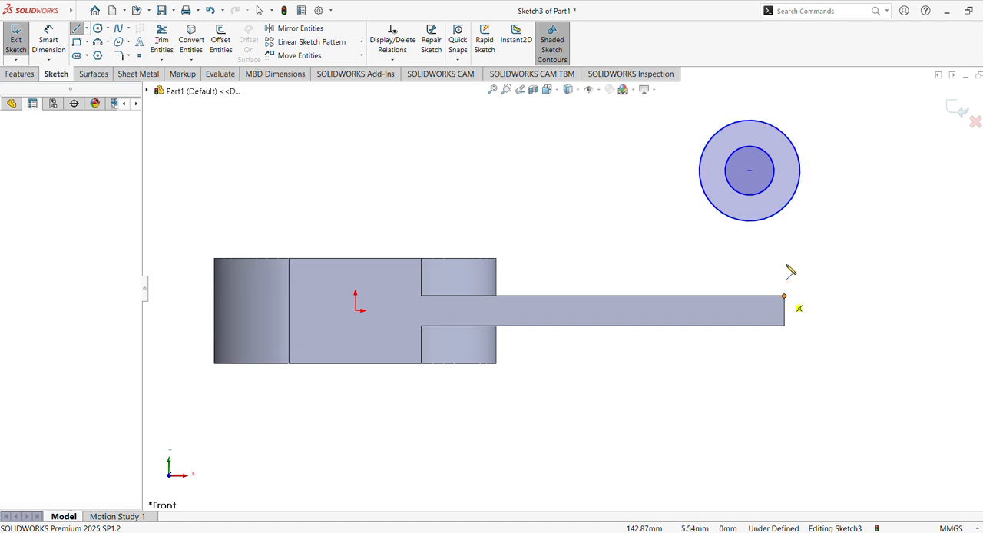
click(784, 143)
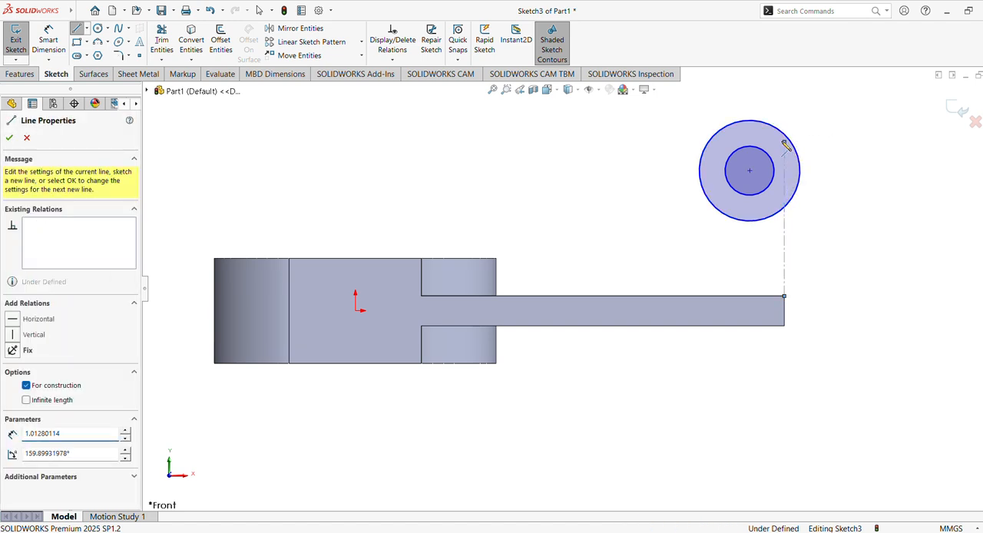
key(Escape)
key(Escape)
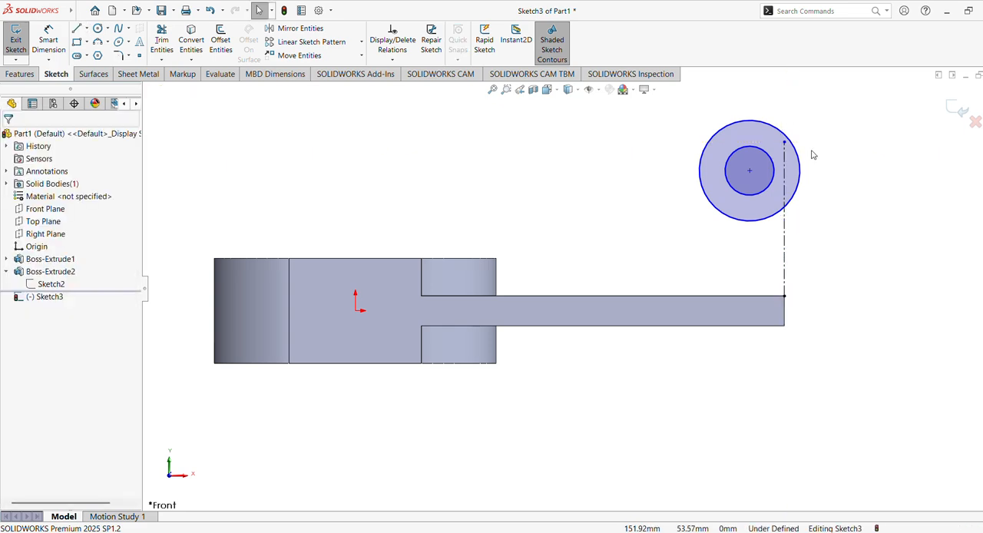
Make the outer circle tangent to the vertical centerline.
click(805, 170)
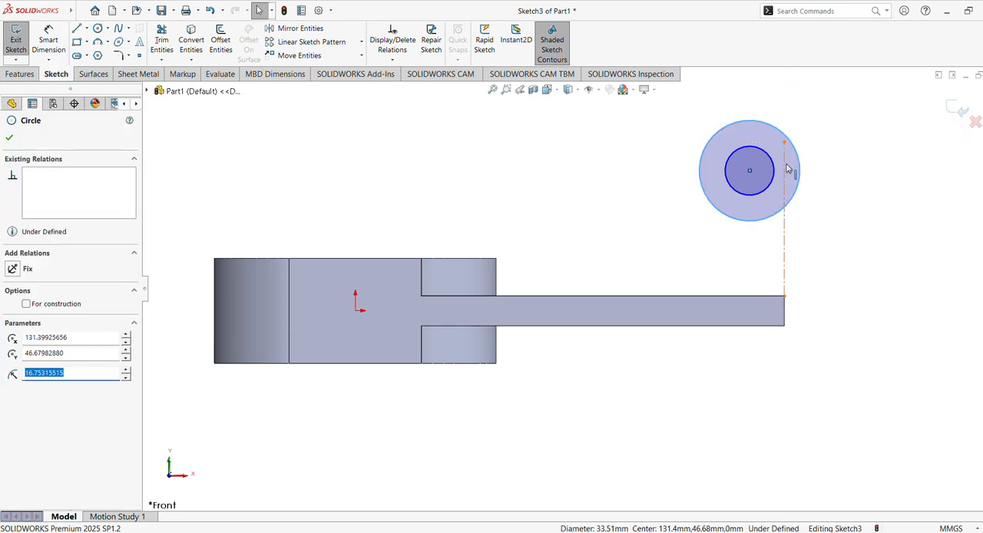
ctrl+click(784, 167)
click(833, 132)
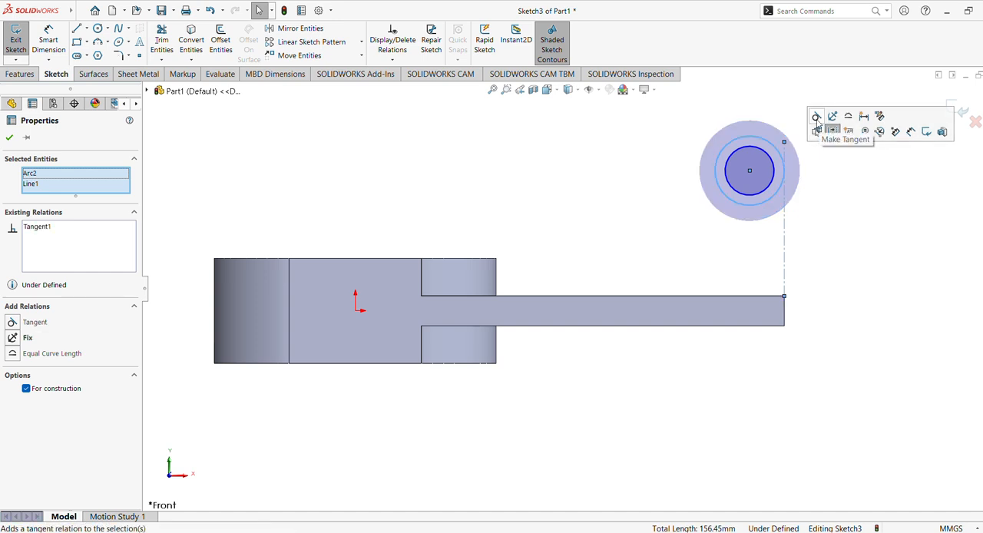
key(Escape)
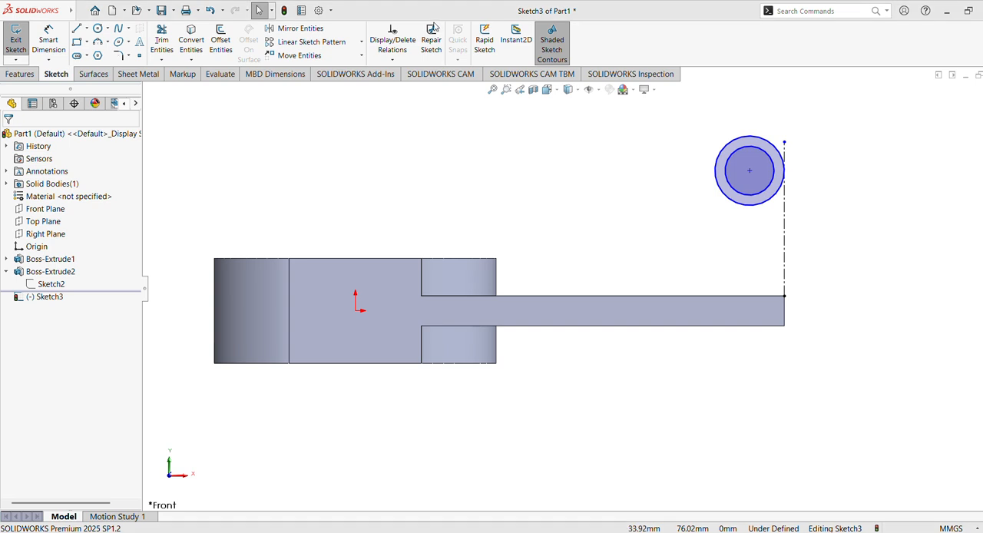
Dimension the height from the arm's upper edge to the circles' center as 55.5 mm.
click(47, 42)
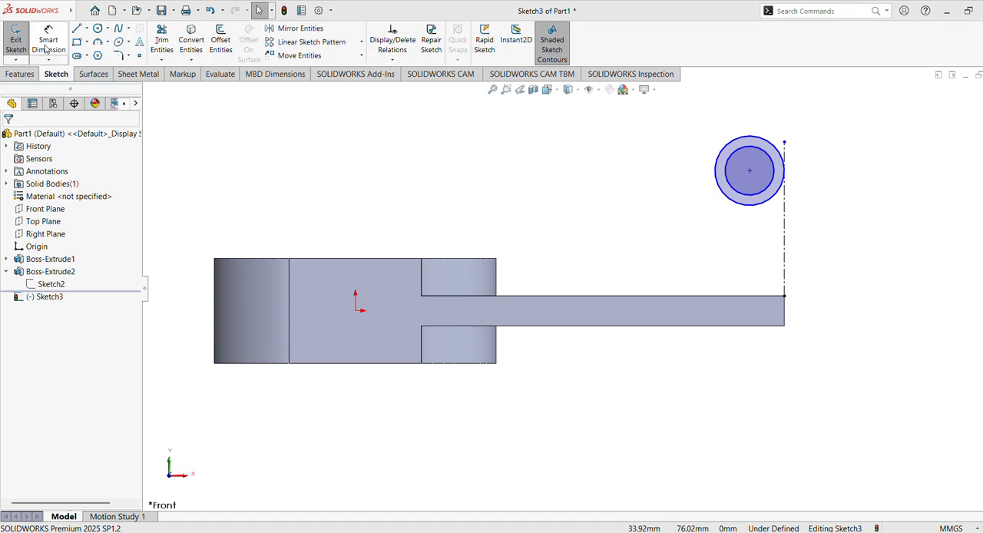
click(750, 172)
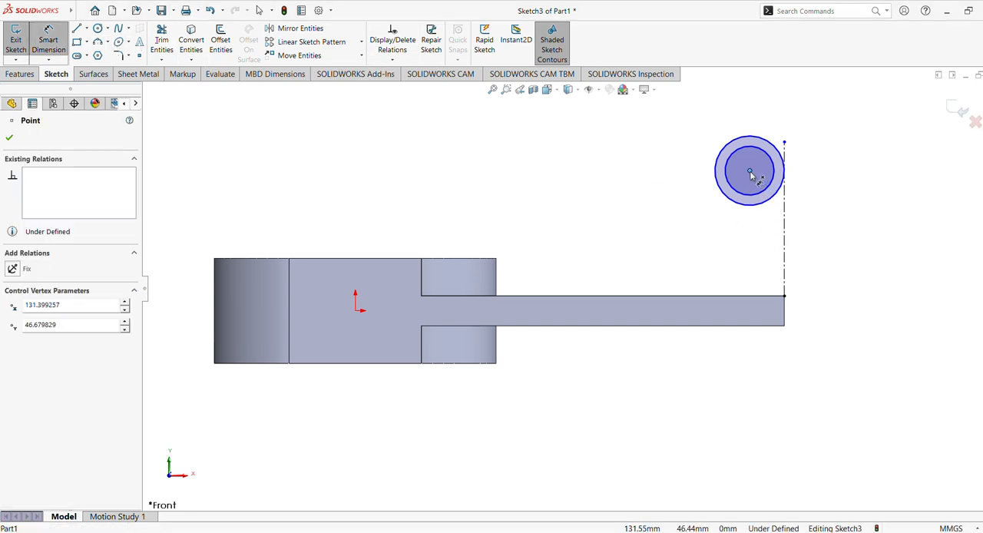
click(753, 299)
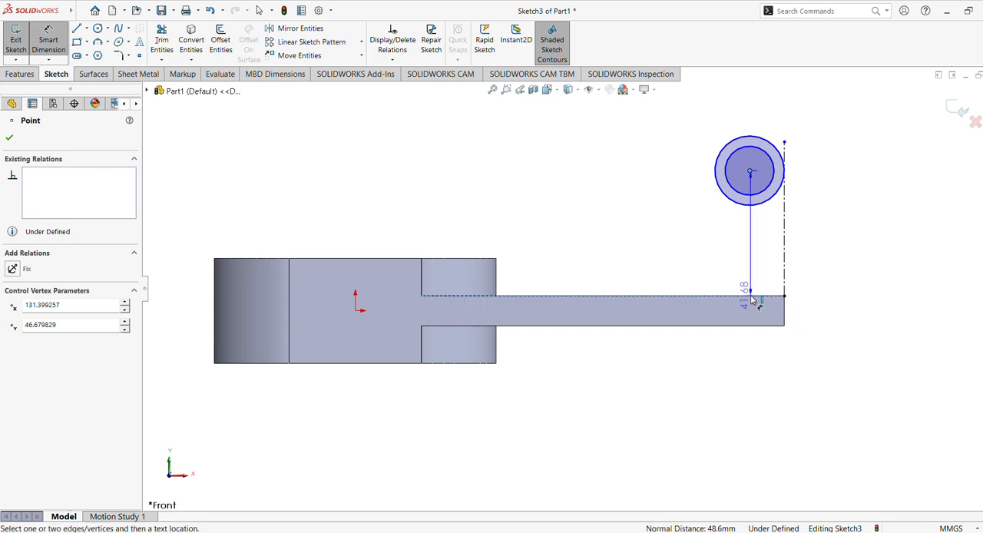
click(669, 228)
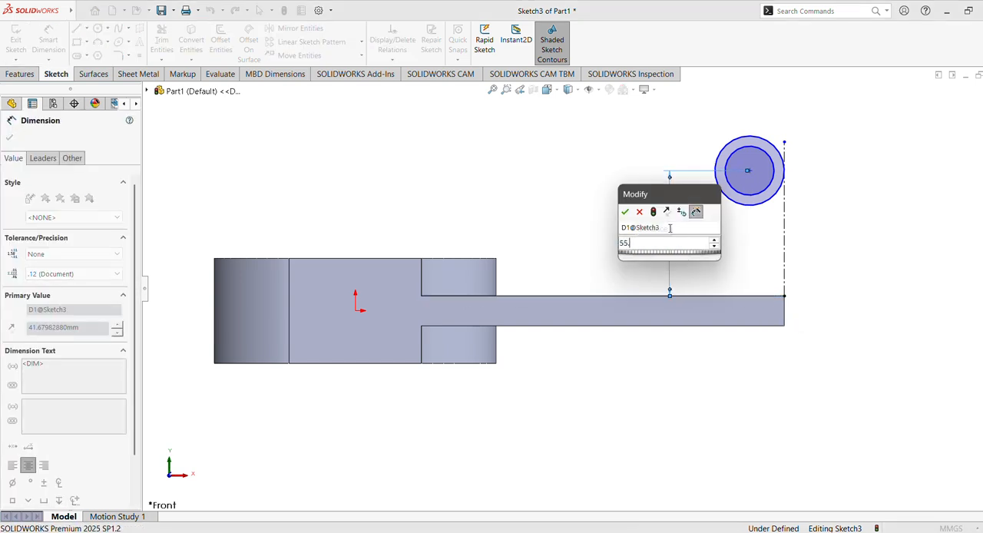
key(Return)
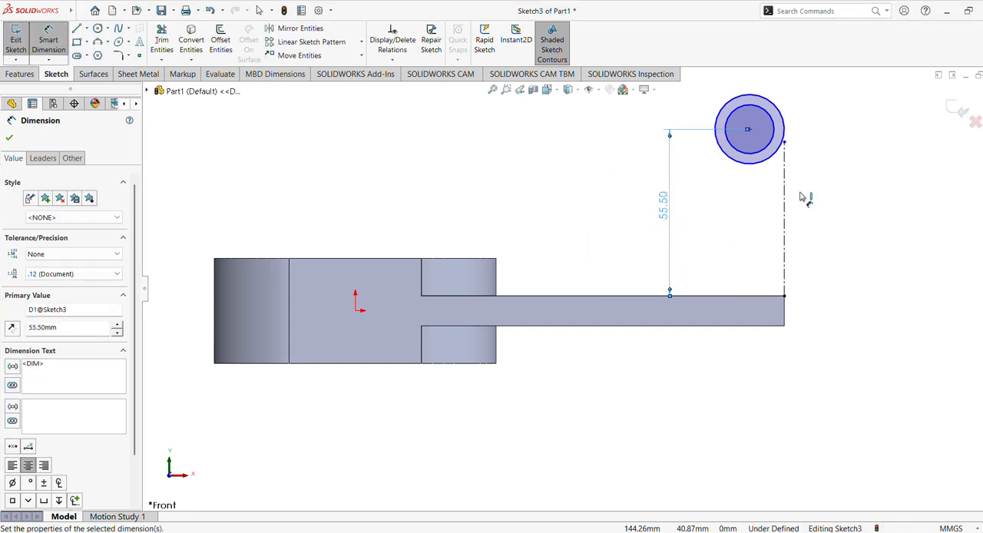
Dimension the inner circle with a diameter of 25 mm.
shift+middle_drag(873, 167, 878, 155)
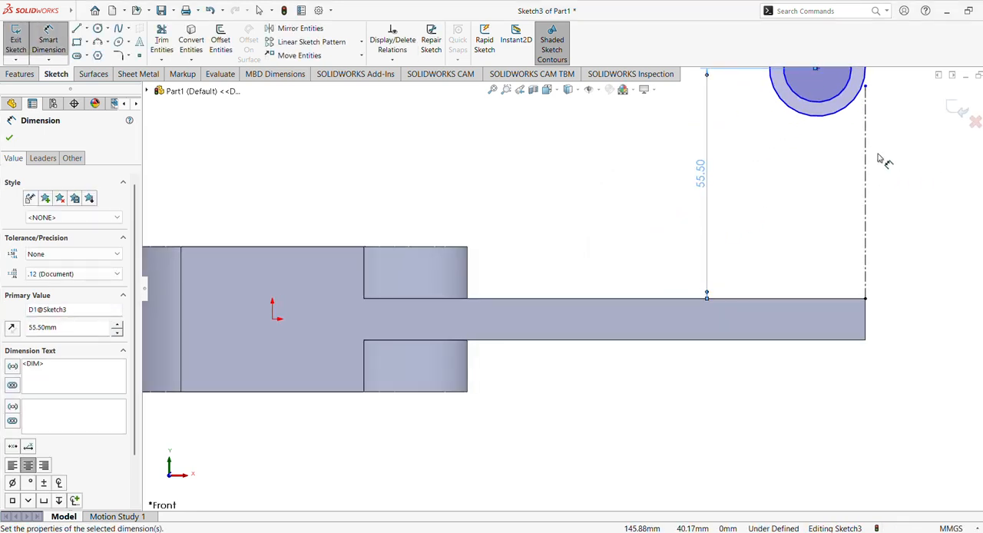
mouse_move(827, 185)
ctrl+middle_down()
mouse_move(784, 207)
mouse_move(687, 310)
mouse_move(696, 305)
ctrl+middle_up()
click(699, 205)
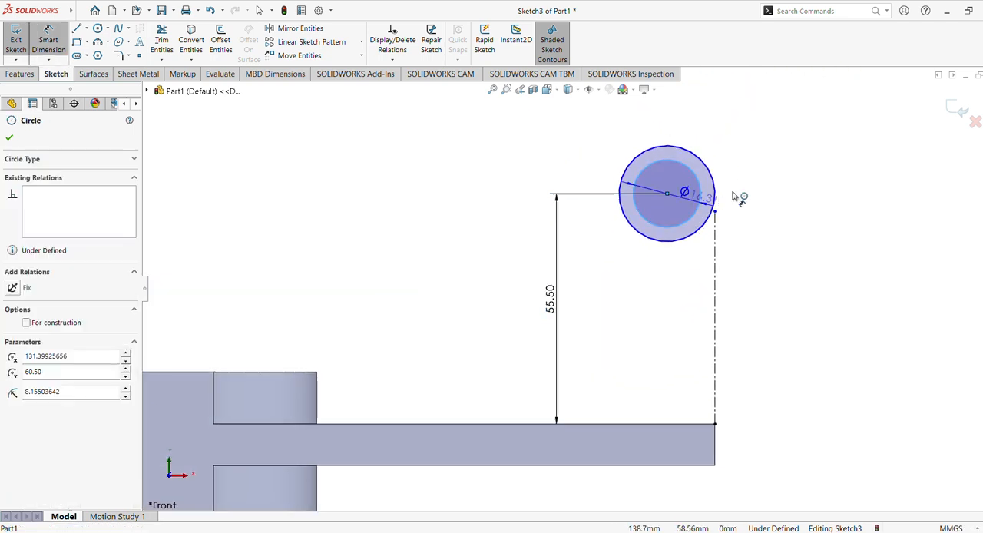
click(762, 185)
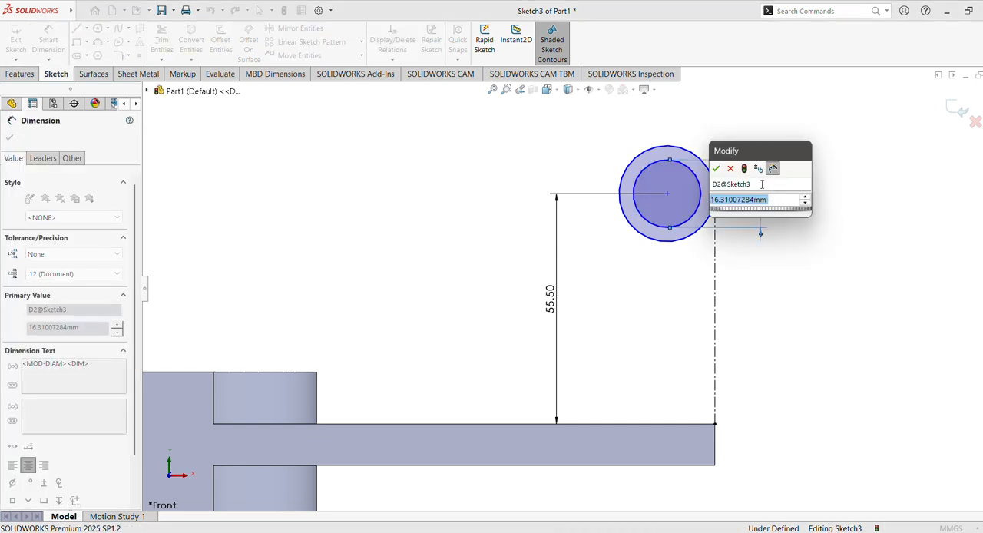
text(16)
key(Return)
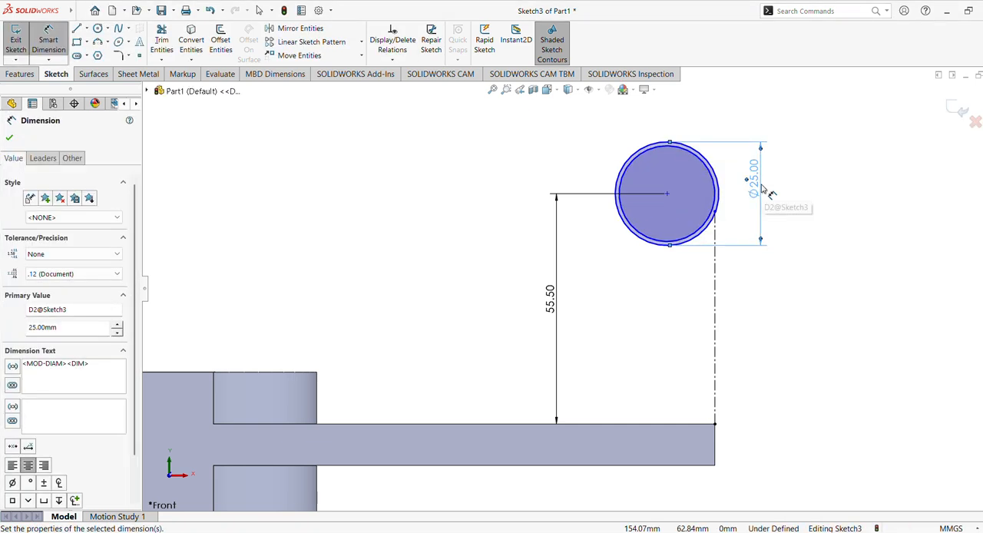
Dimension the outer circle with a diameter of 50 mm and finish dimensioning.
click(719, 194)
click(790, 194)
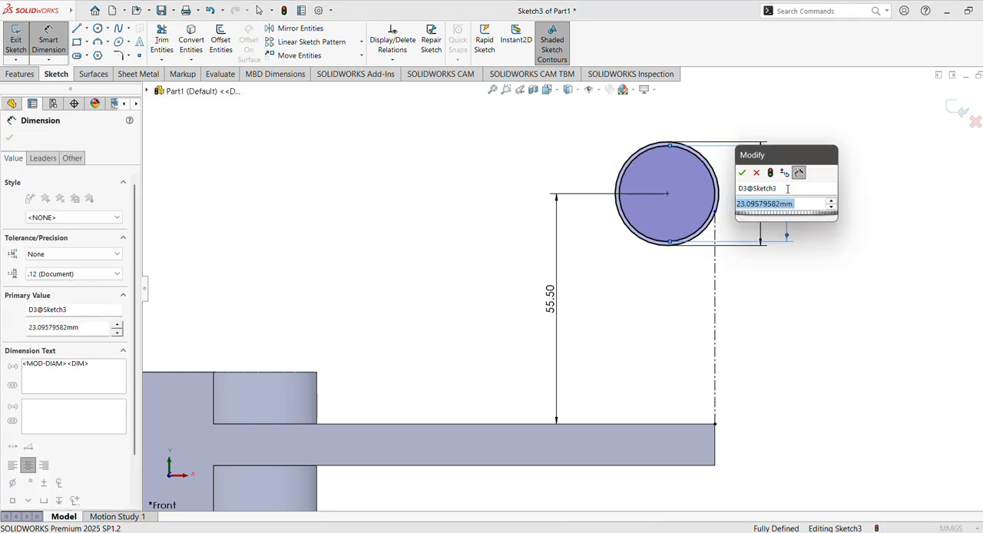
text(50)
key(Return)
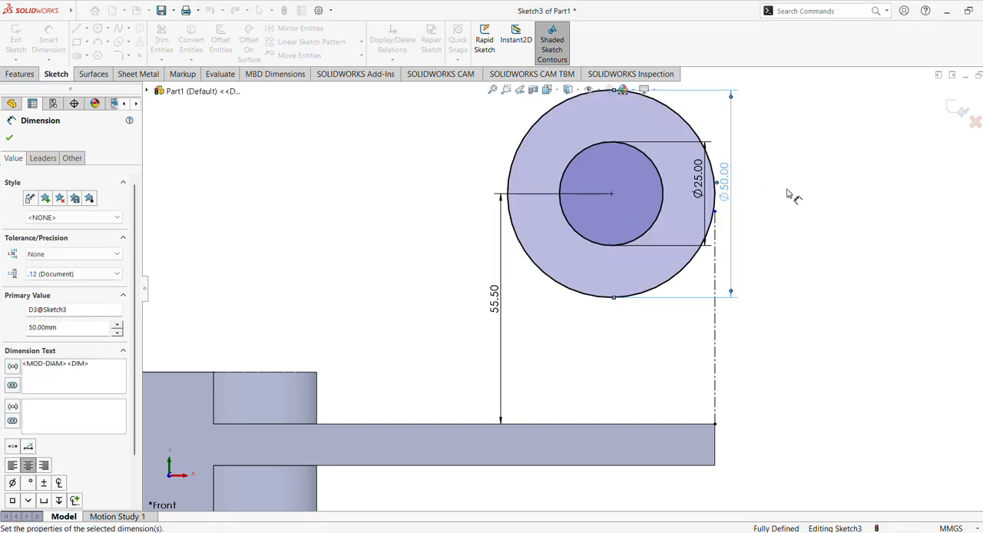
click(10, 139)
key(Escape)
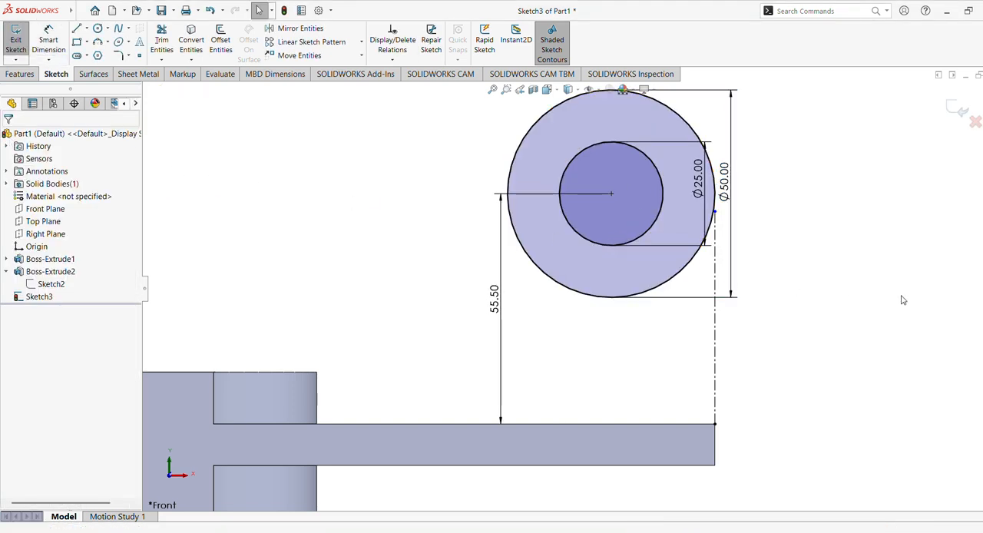
Stretch the vertical centerline's upper end past its tangent point with the outer circle.
click(715, 258)
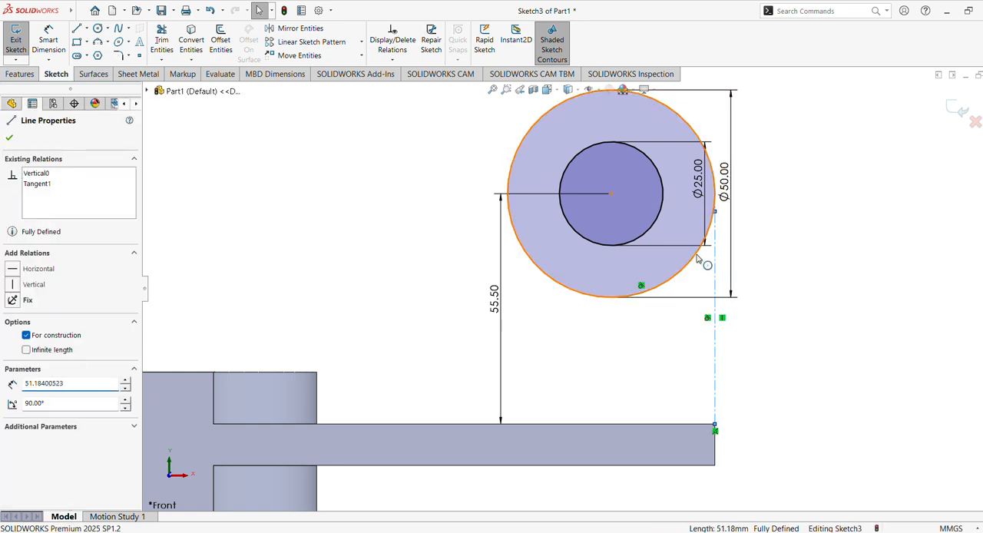
ctrl+click(699, 259)
key(Escape)
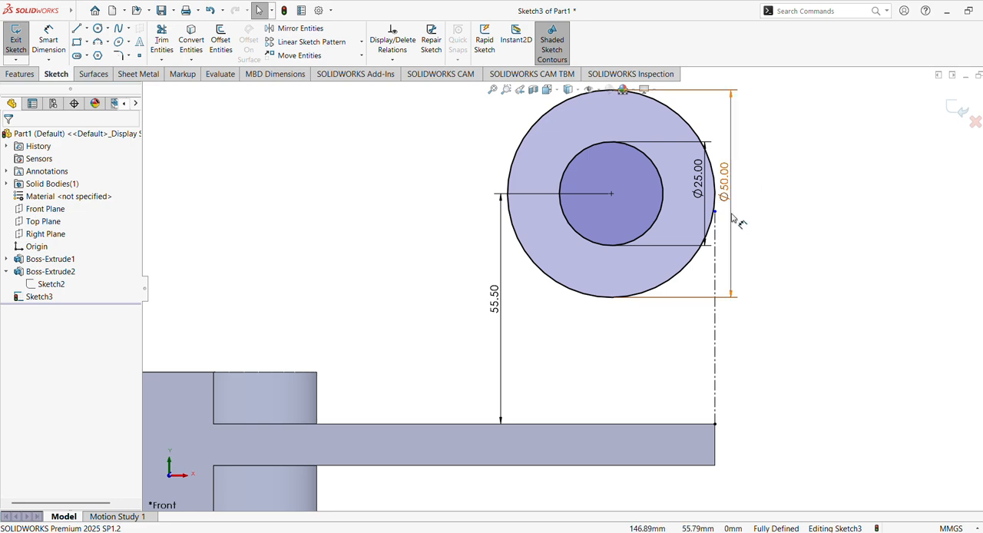
drag(715, 212, 715, 129)
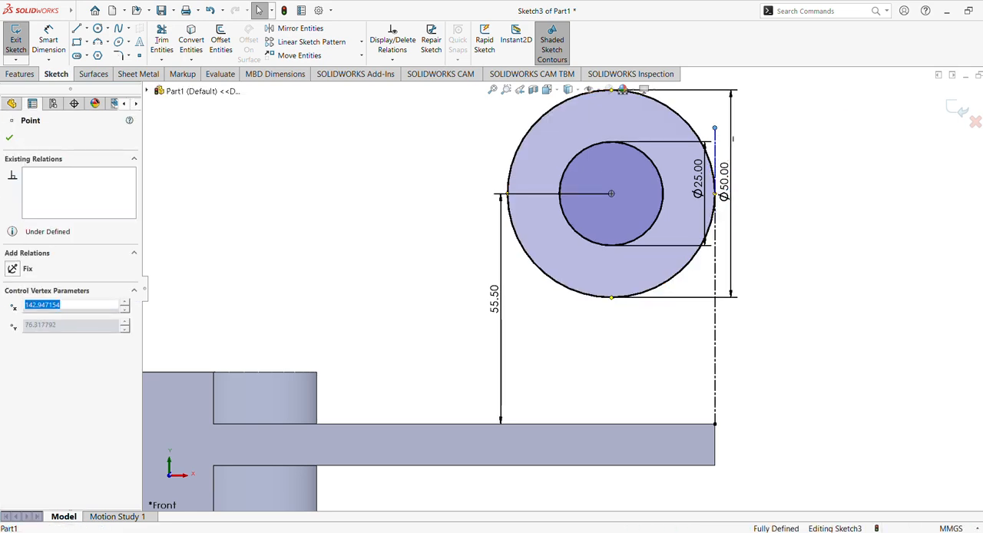
click(799, 192)
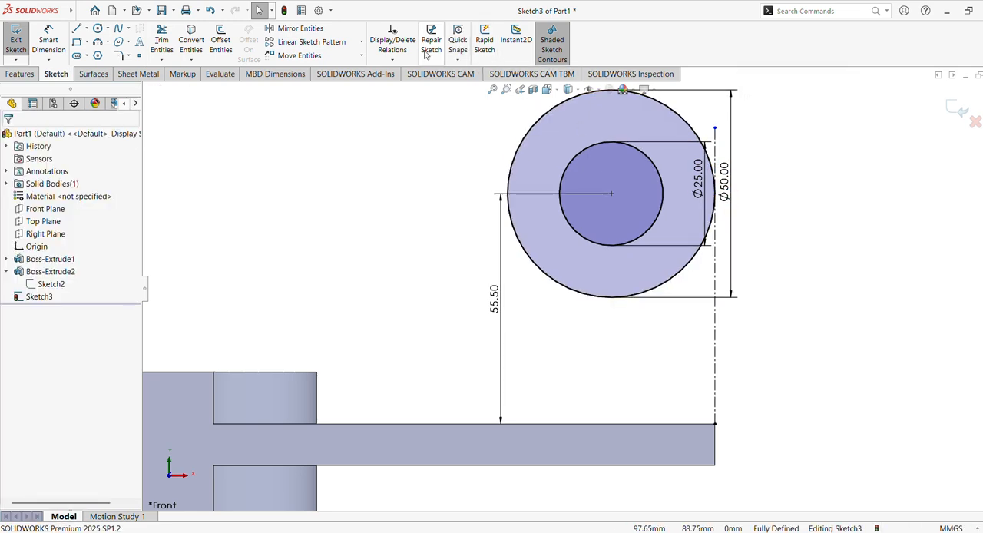
Extrude the ring between the two circles 30 mm with the Mid Plane end condition.
middle_drag(450, 161, 442, 190)
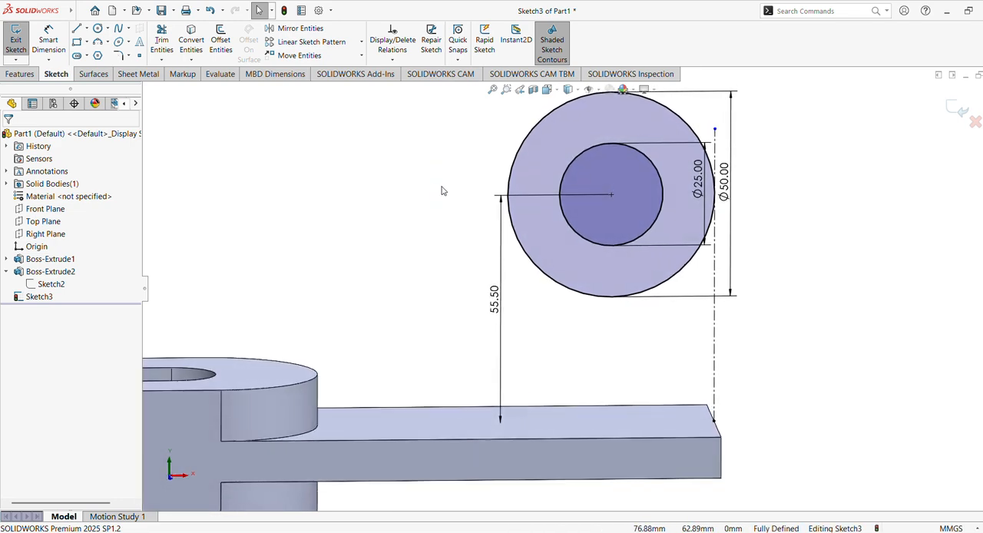
scroll(448, 192, up, 2)
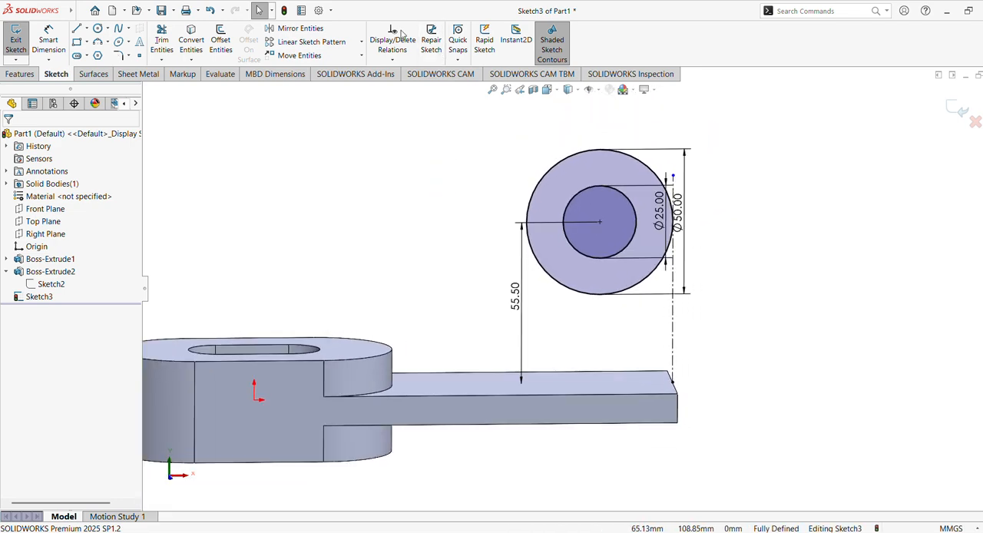
click(18, 74)
click(21, 38)
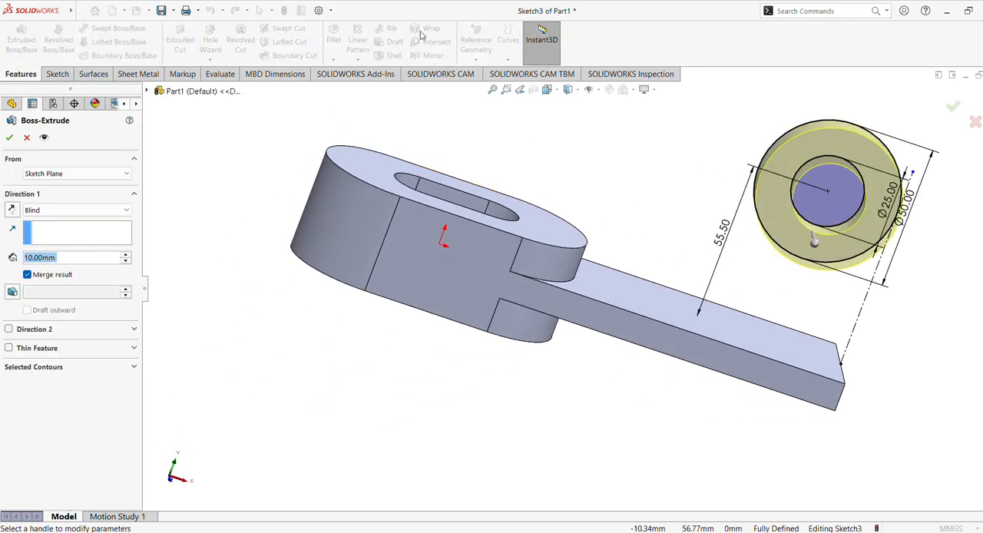
click(70, 211)
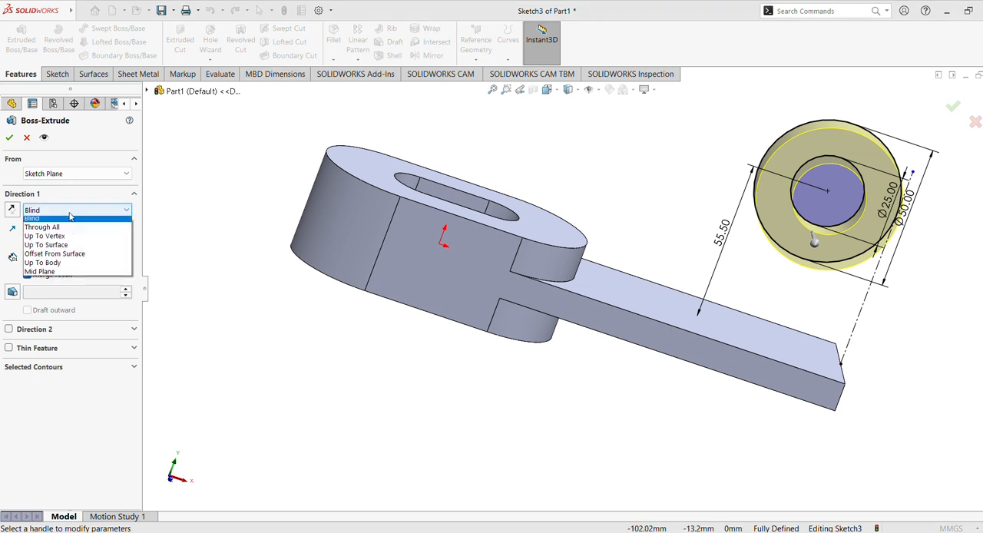
click(62, 273)
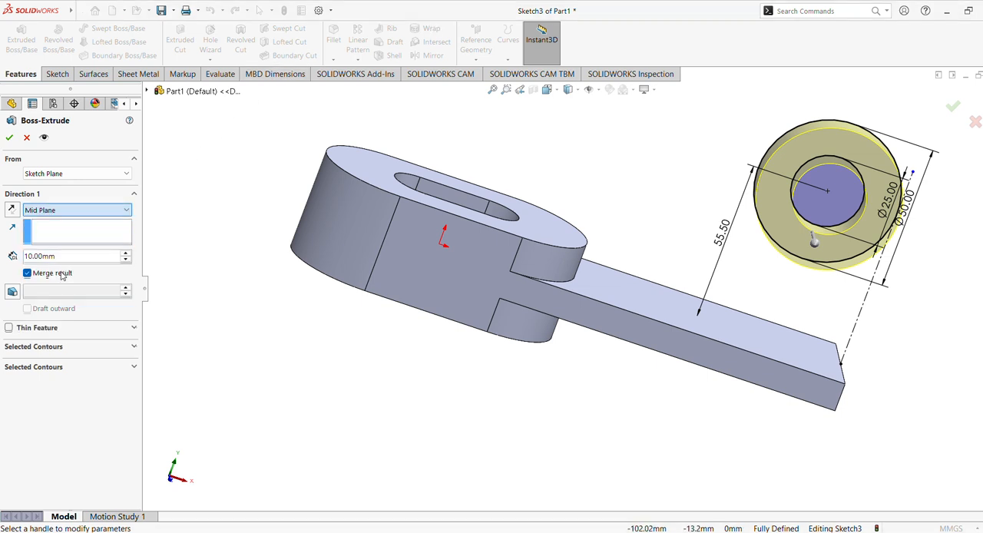
click(124, 254)
click(124, 254)
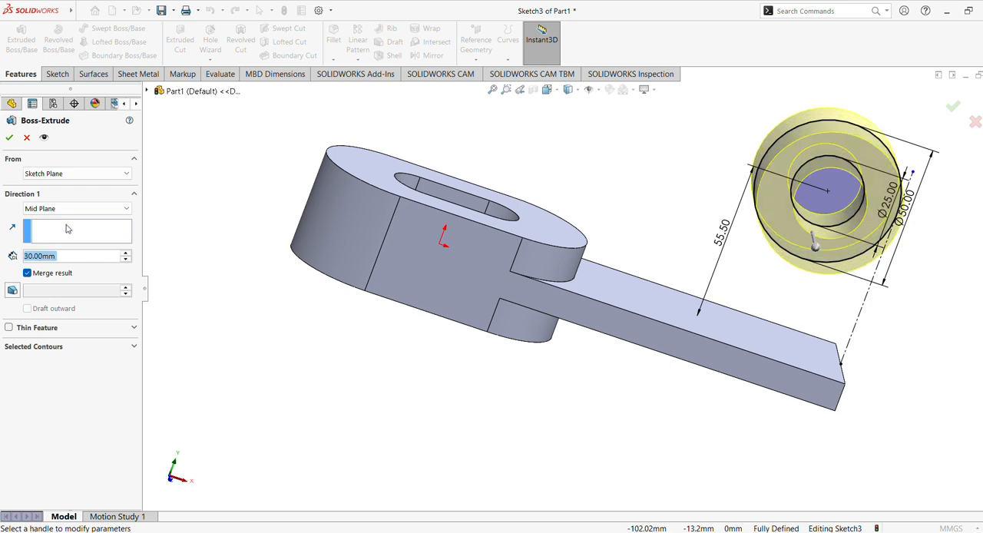
click(10, 136)
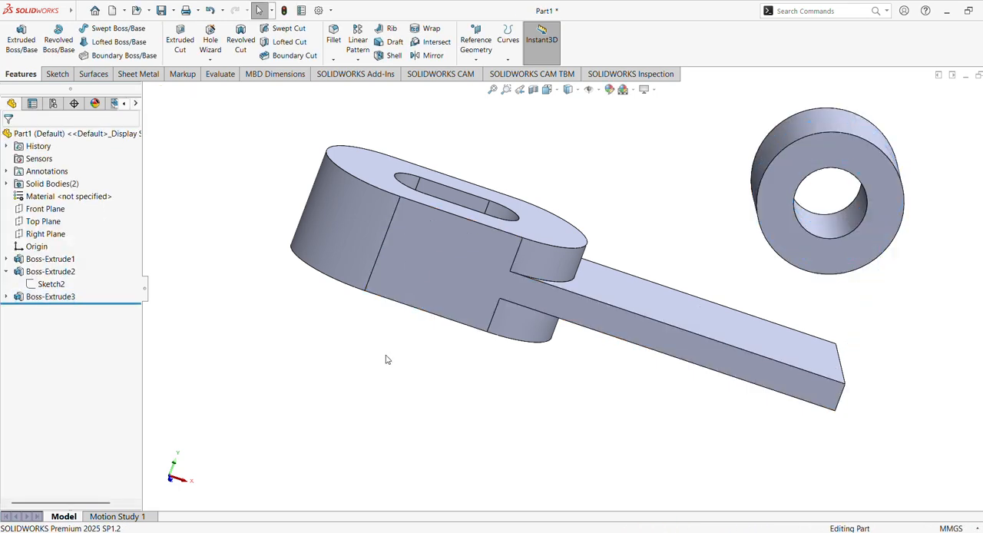
Start a sketch on the Front Plane and draw a vertical line from the ring's outer quadrant down to the upper corner of the arm's free end.
middle_drag(479, 345, 500, 414)
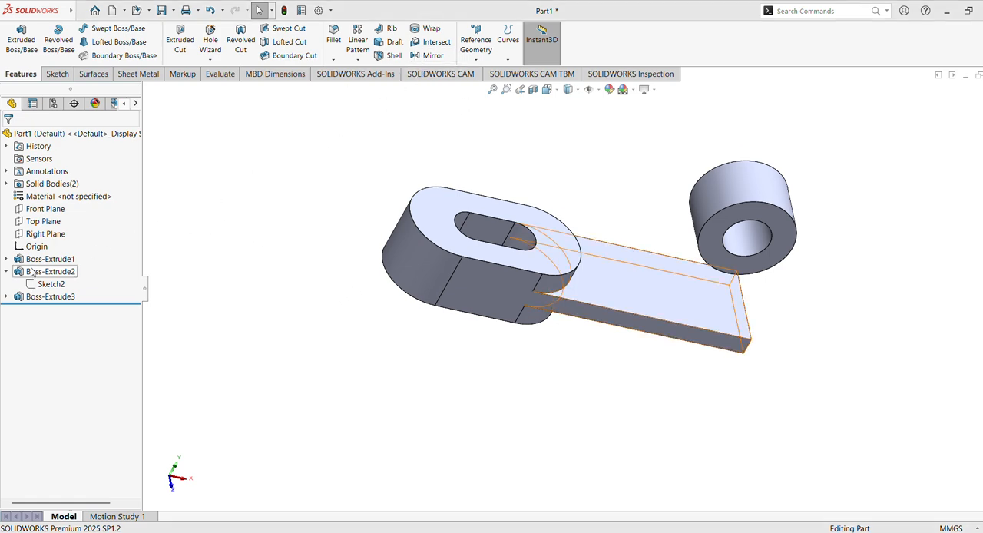
click(46, 209)
click(65, 197)
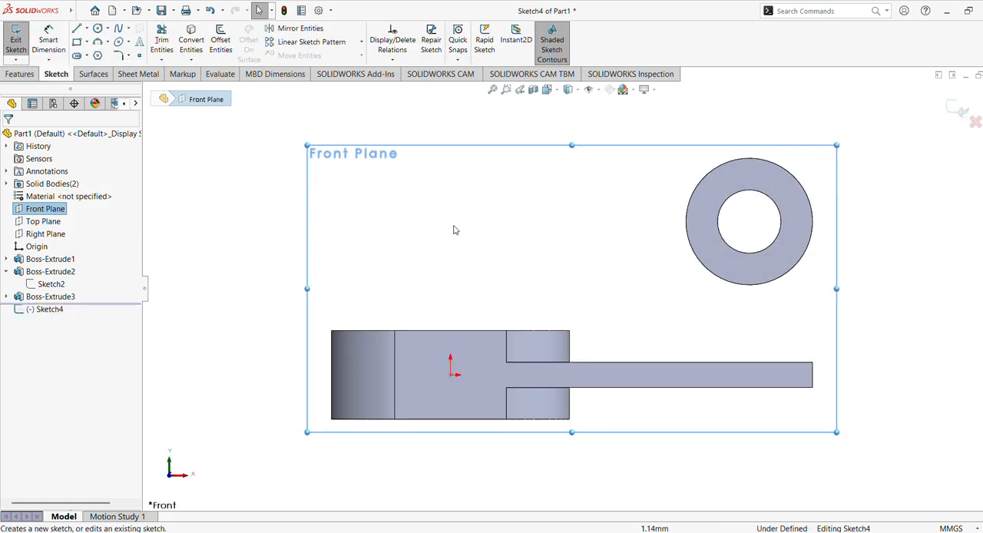
click(78, 30)
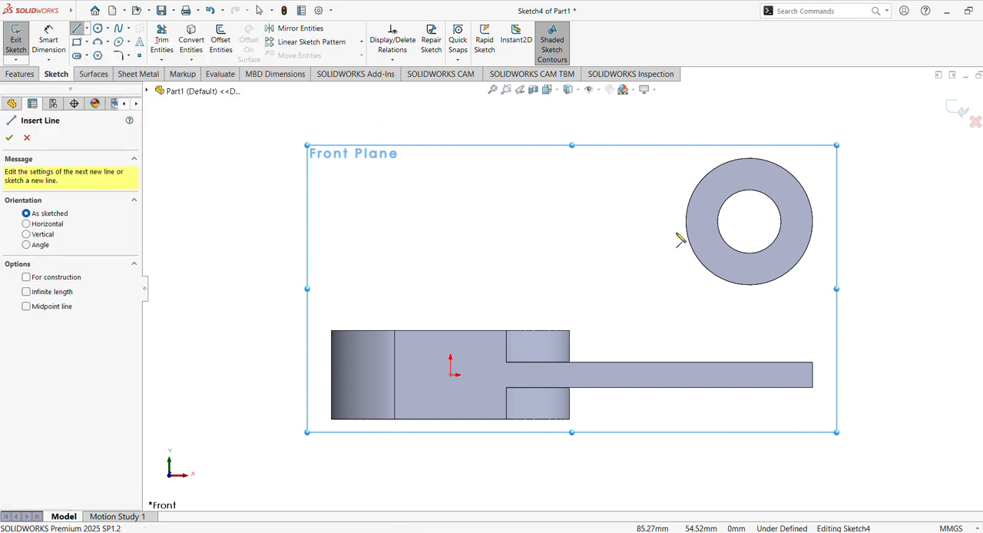
click(813, 222)
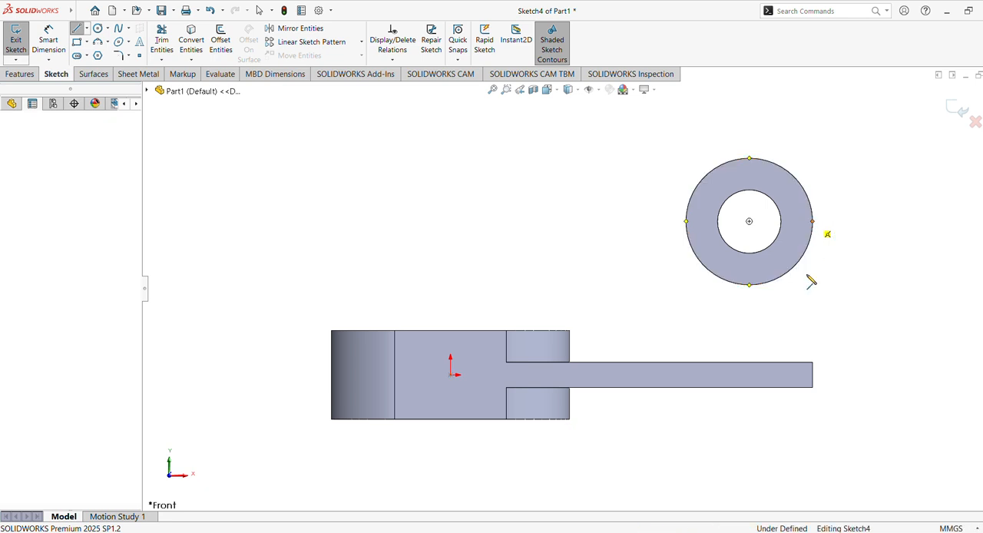
click(813, 363)
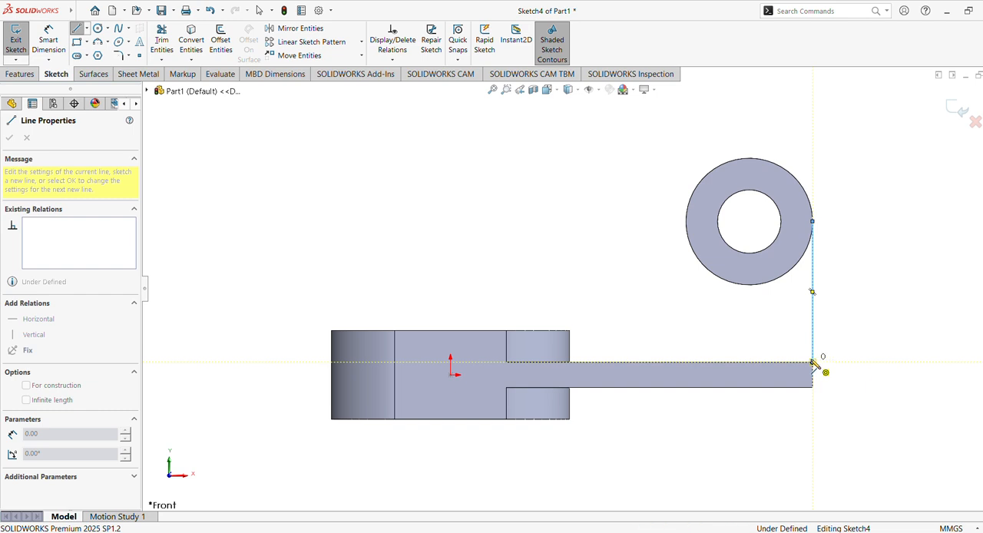
key(Escape)
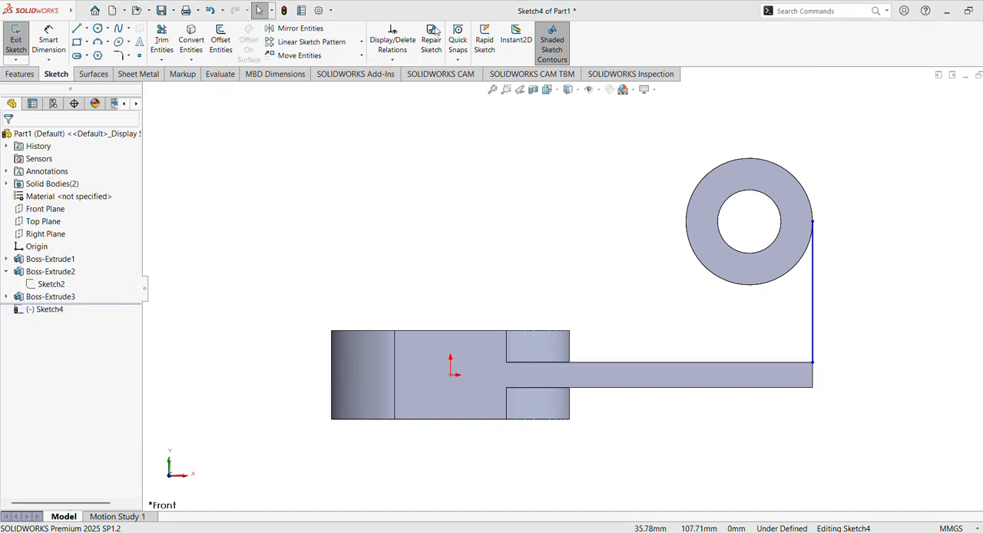
Draw a horizontal line from the arm's upper corner along its upper edge, ending just inside the slotted body's outline.
click(79, 30)
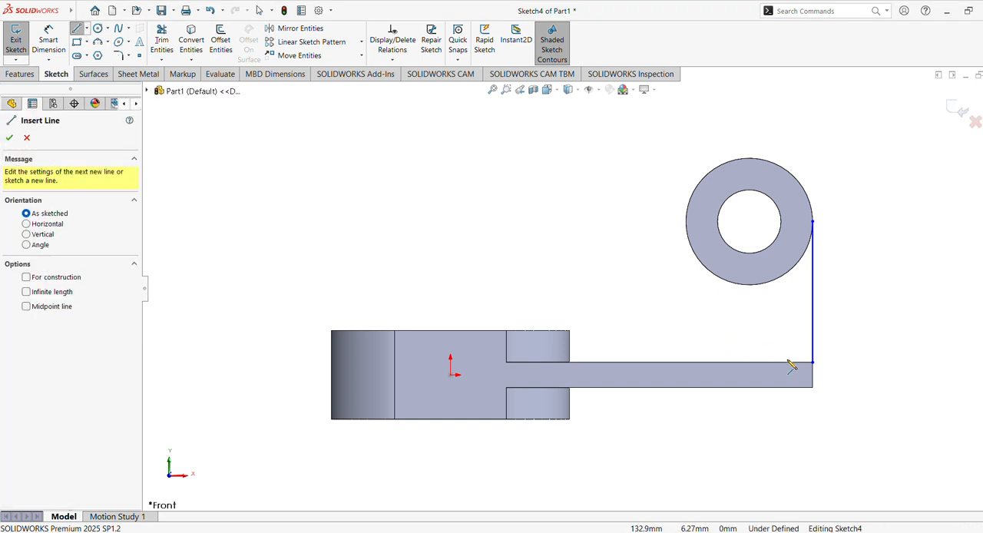
click(813, 362)
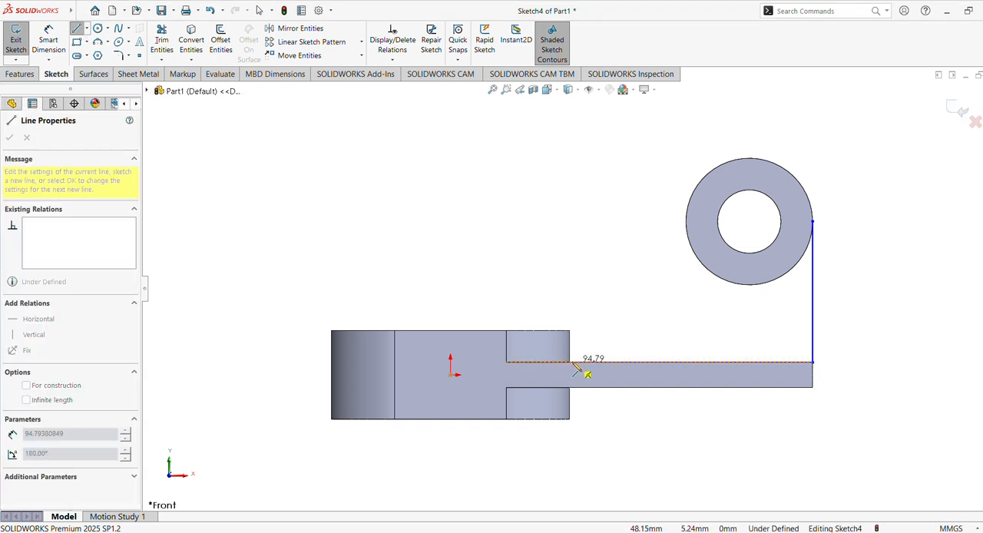
click(552, 362)
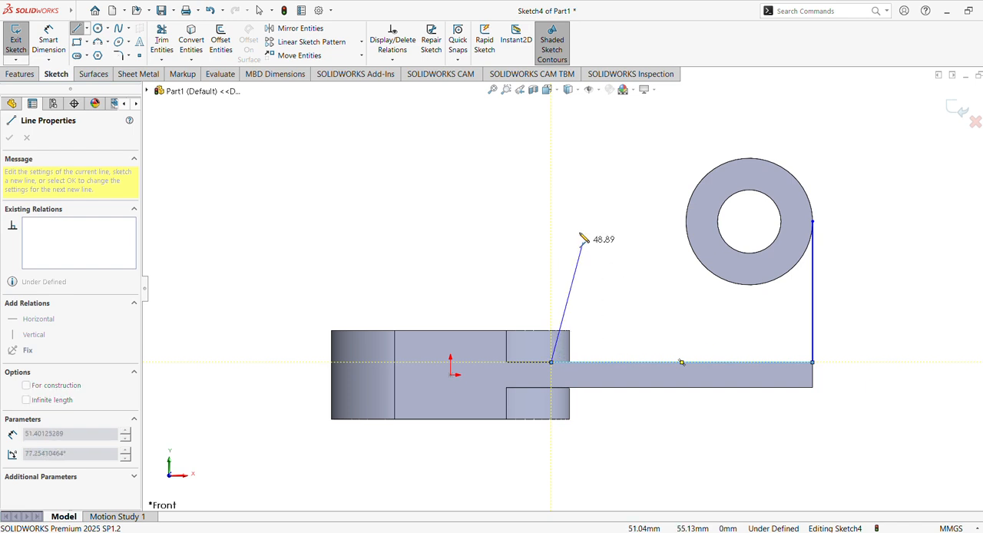
key(Escape)
key(Escape)
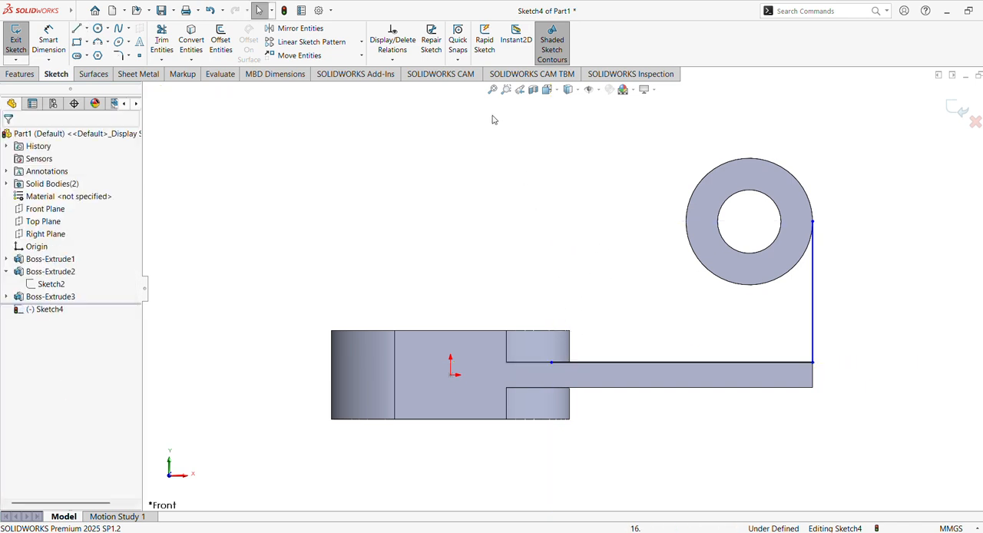
middle_drag(625, 244, 599, 355)
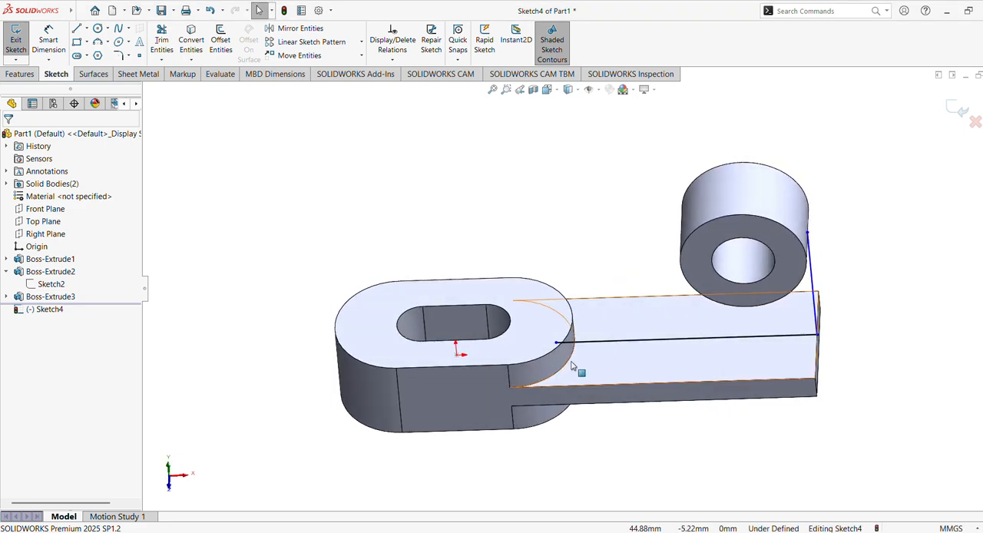
click(570, 362)
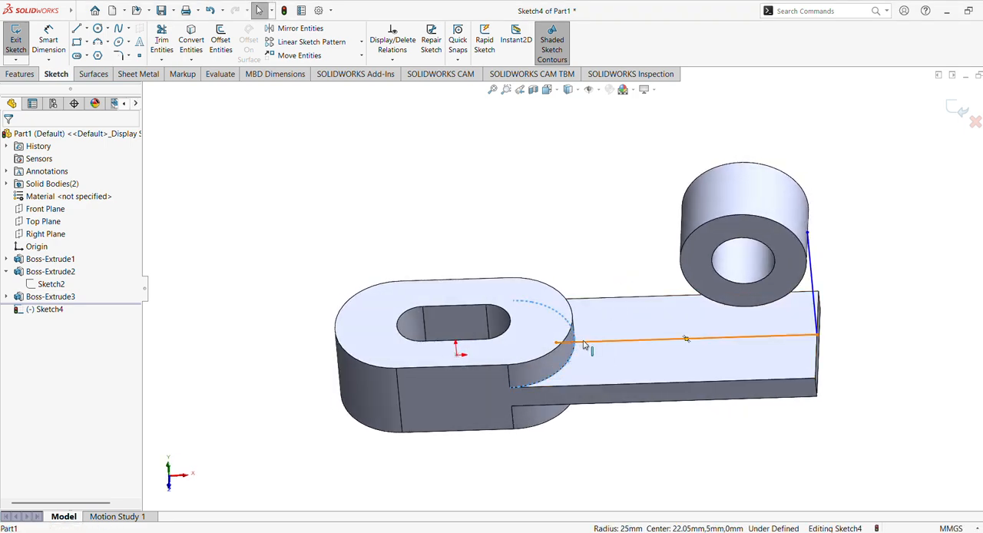
ctrl+click(584, 343)
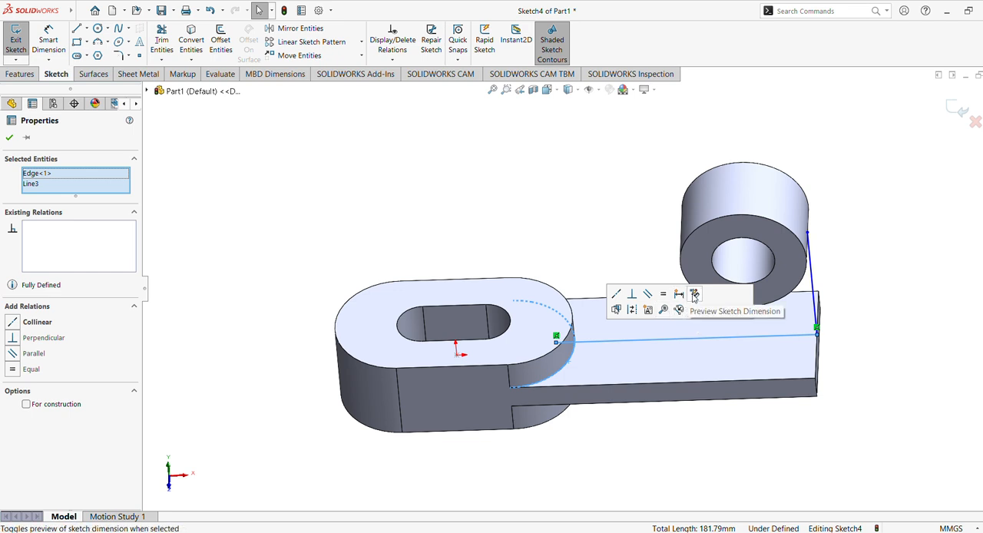
click(653, 263)
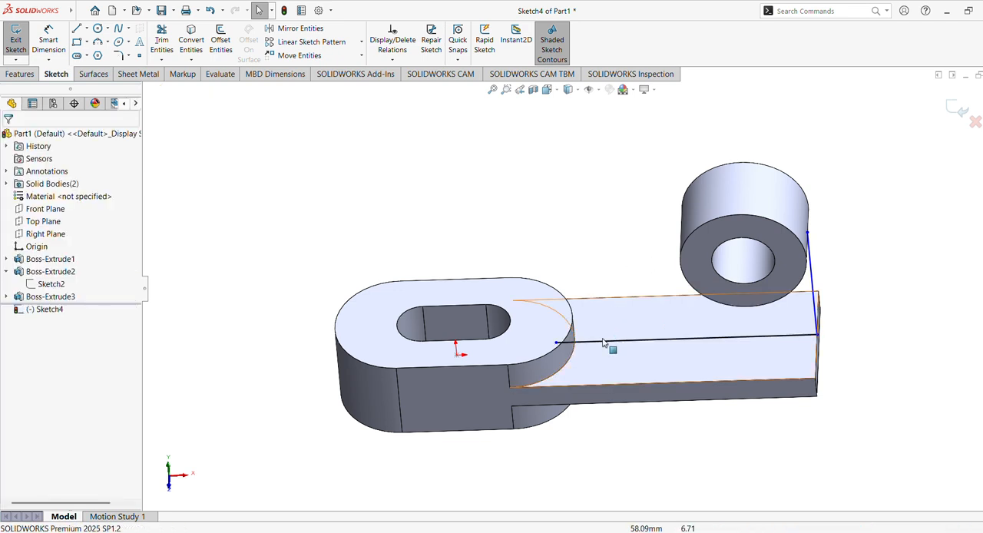
Move the horizontal line's inner endpoint out of the slotted body, along the arm, clear of the body's rounded edge.
drag(556, 342, 598, 341)
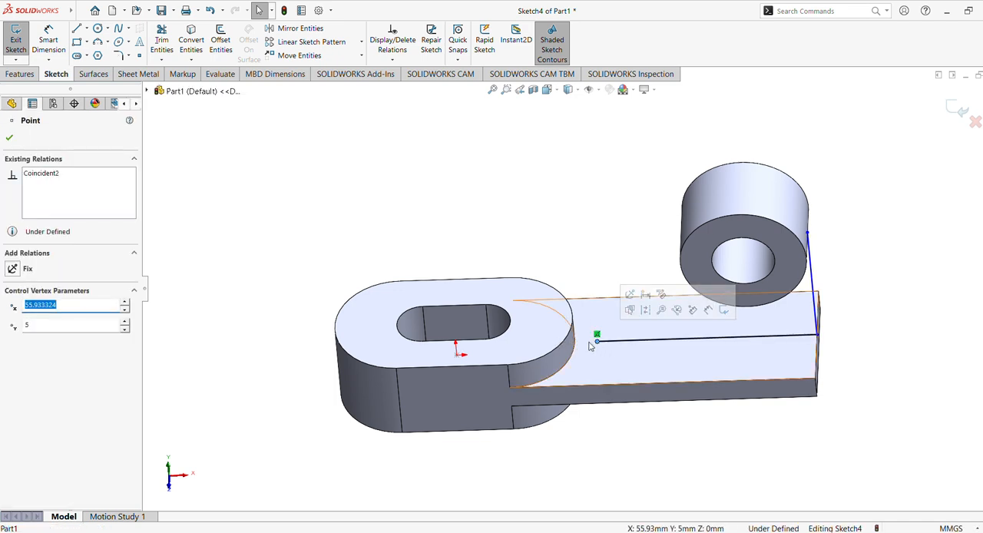
click(580, 268)
click(605, 345)
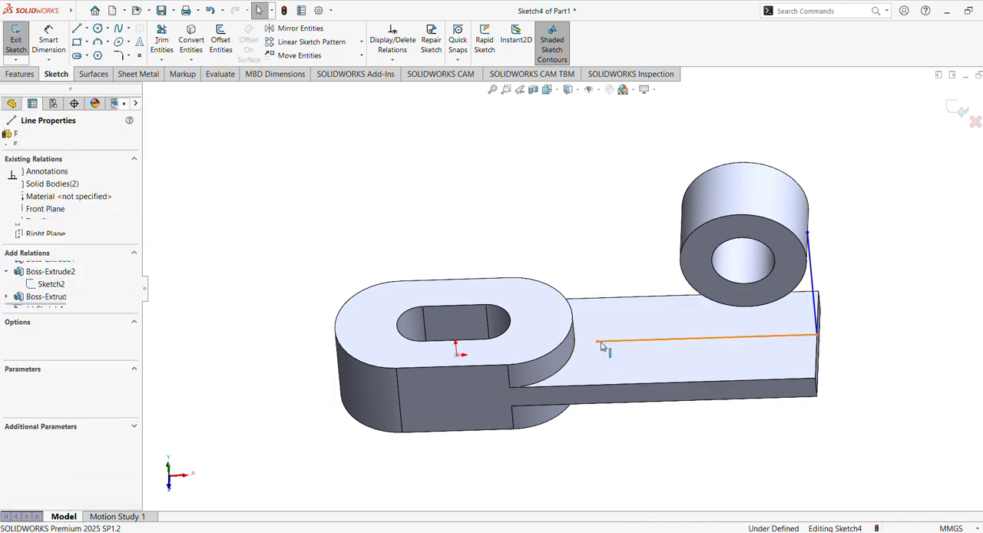
ctrl+click(578, 352)
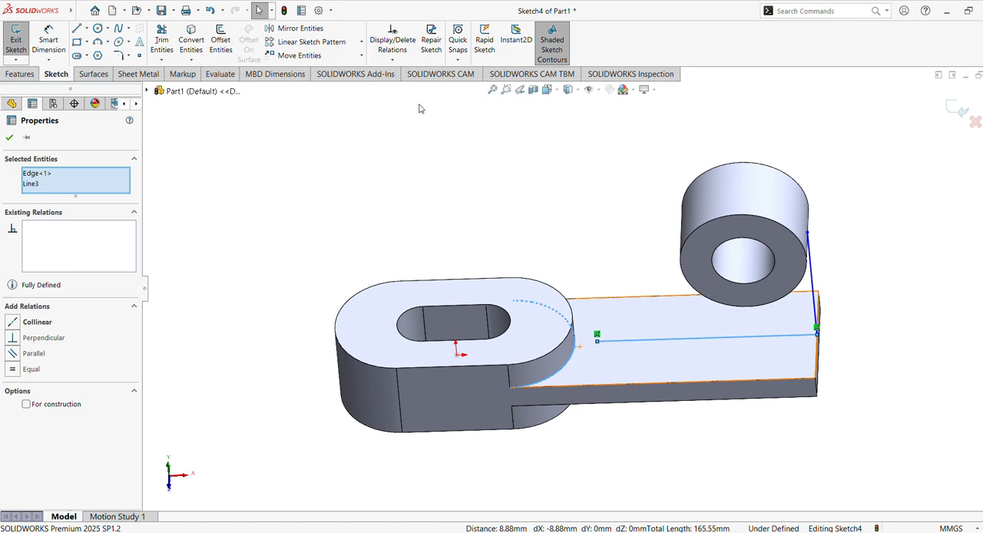
right_click(40, 183)
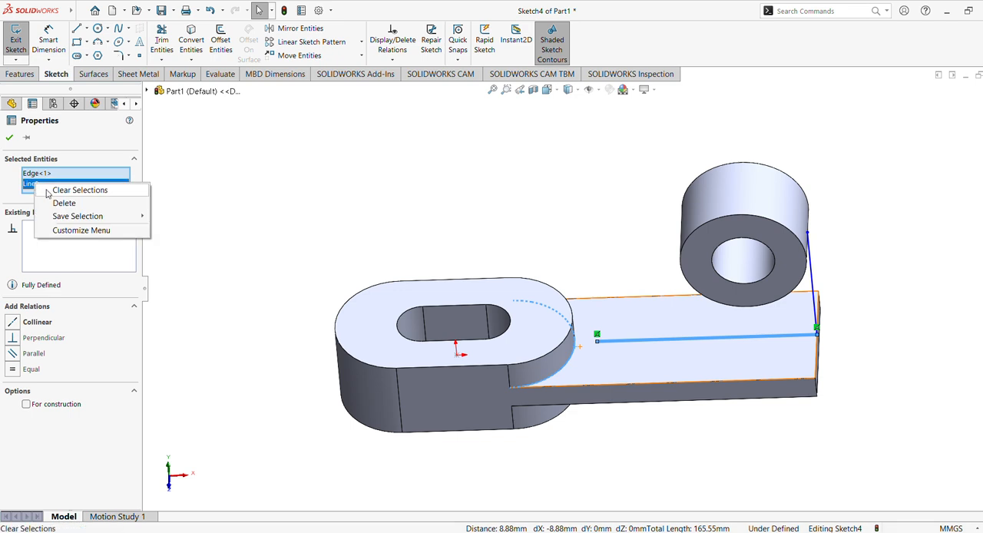
click(76, 187)
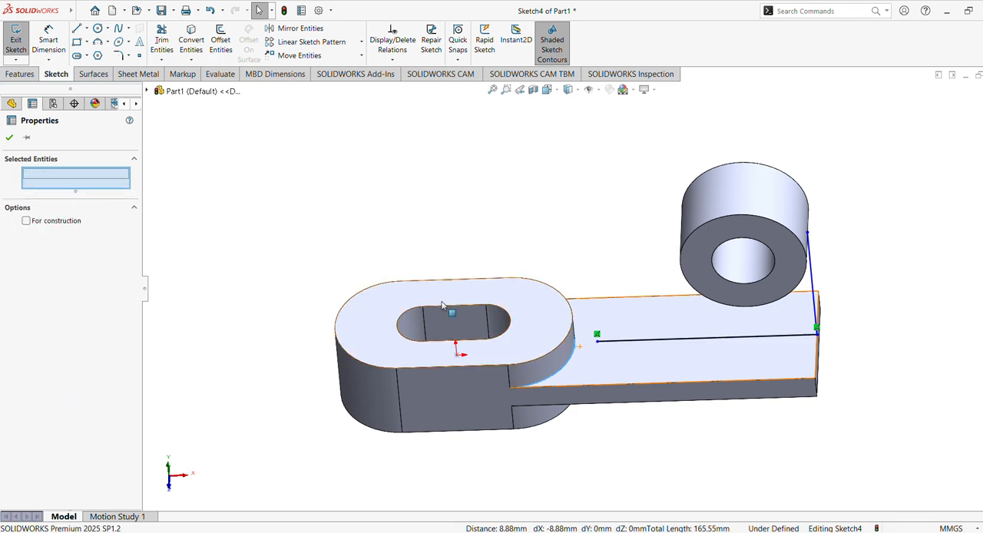
Add a Pierce relation between the horizontal line's inner endpoint and the slotted body's rounded edge on the arm's upper face.
click(598, 344)
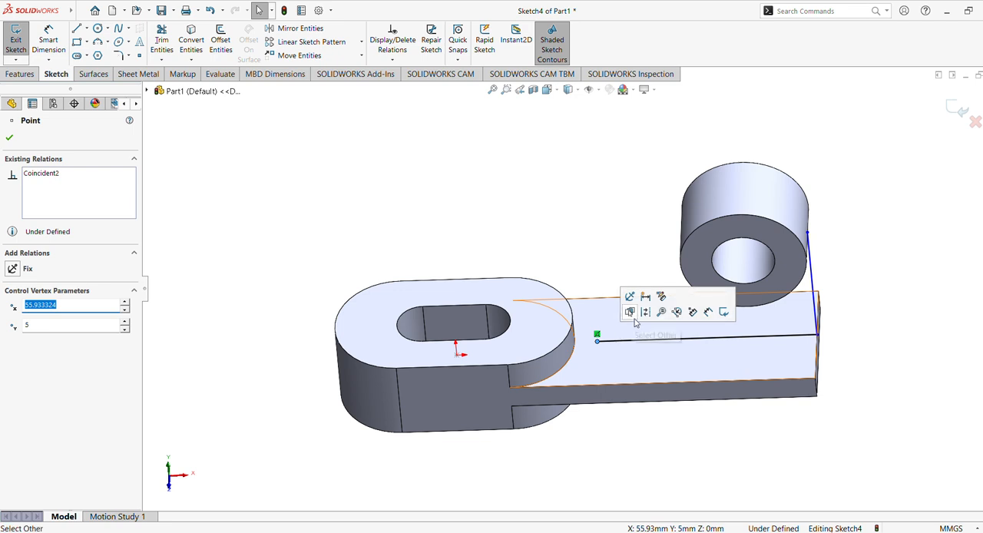
ctrl+click(573, 360)
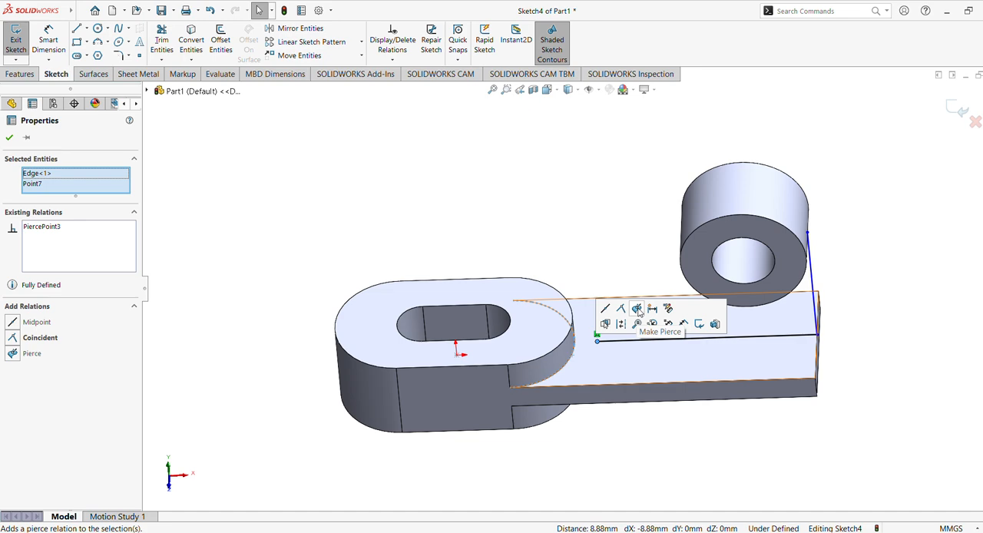
click(636, 309)
click(10, 139)
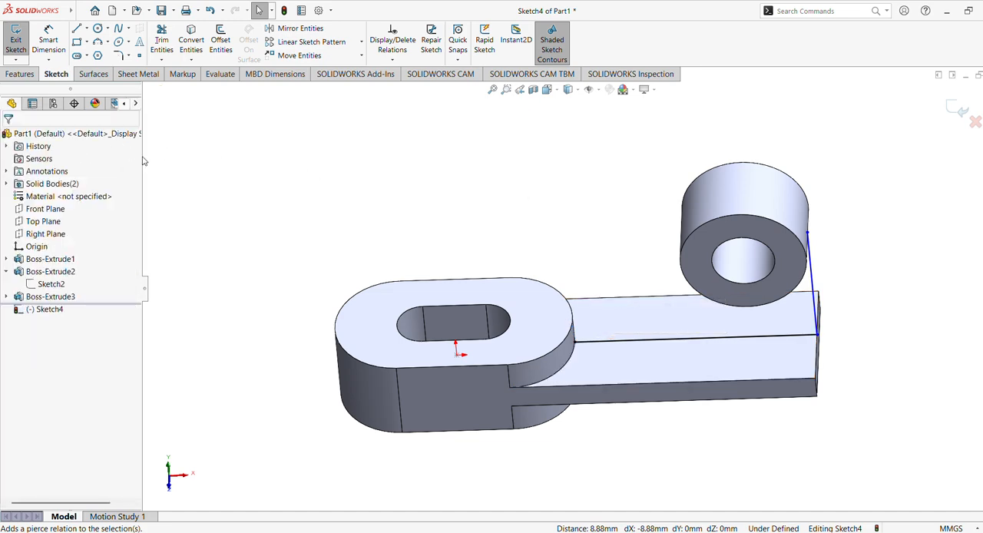
Return to a view normal to the sketch and make the vertical line tangent to the ring's outer circular edge.
click(46, 309)
click(75, 293)
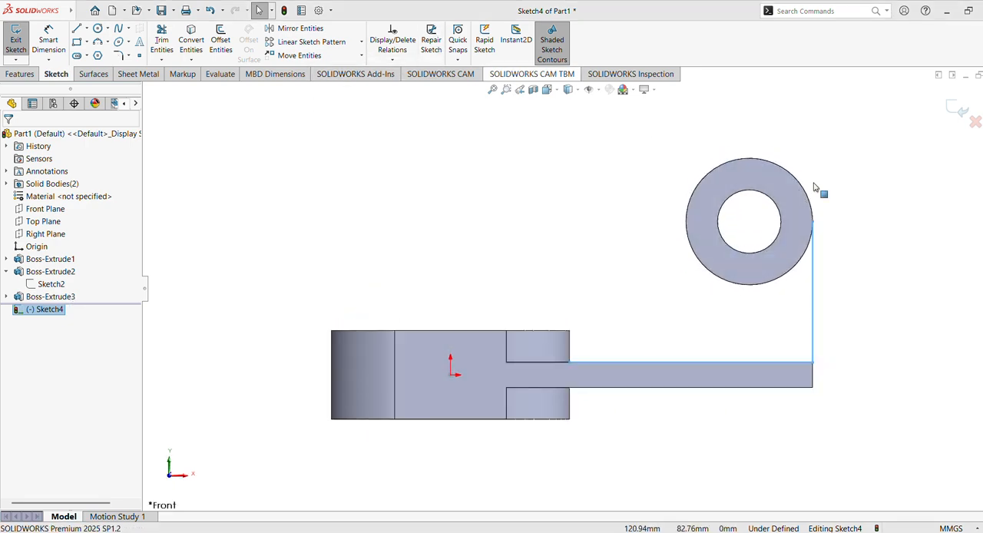
click(809, 270)
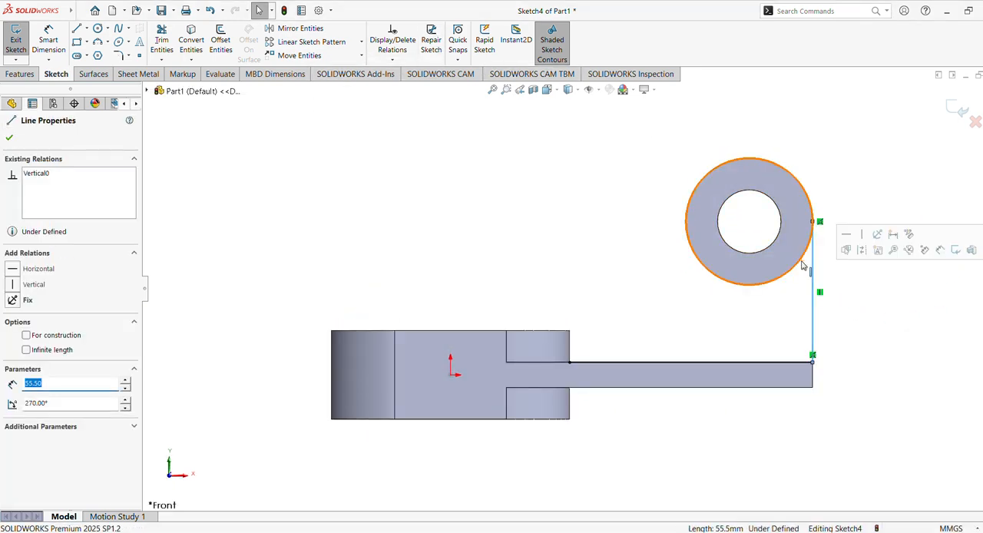
key(Escape)
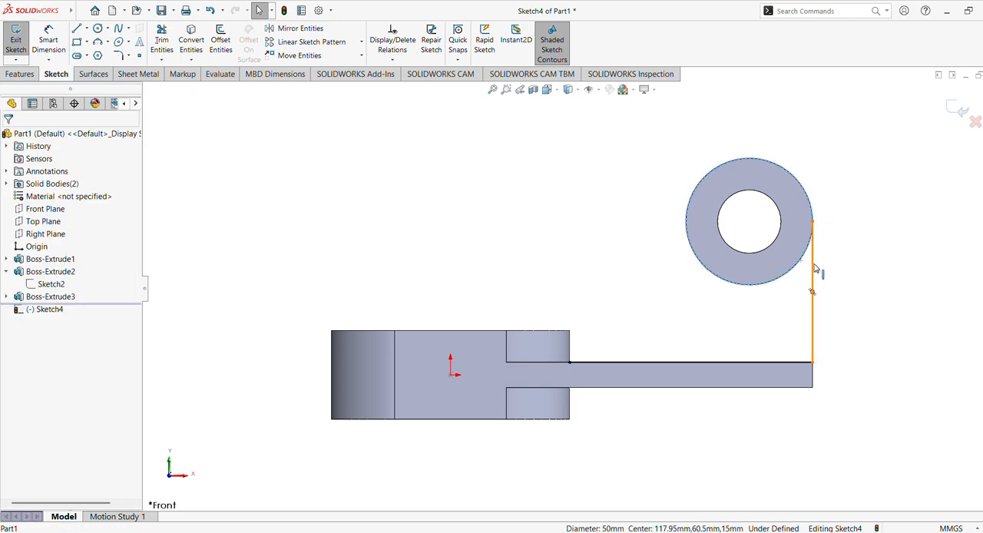
ctrl+click(813, 271)
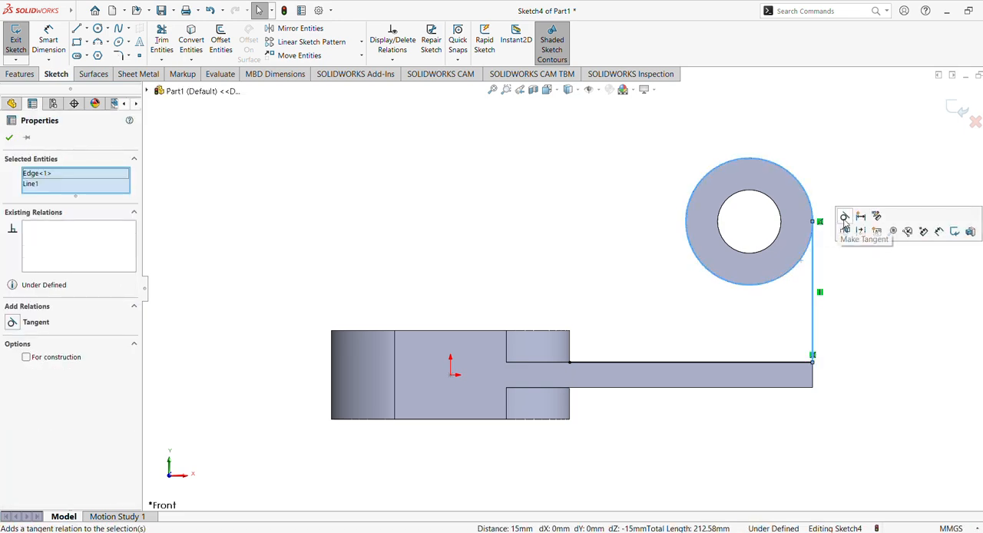
click(837, 224)
click(839, 168)
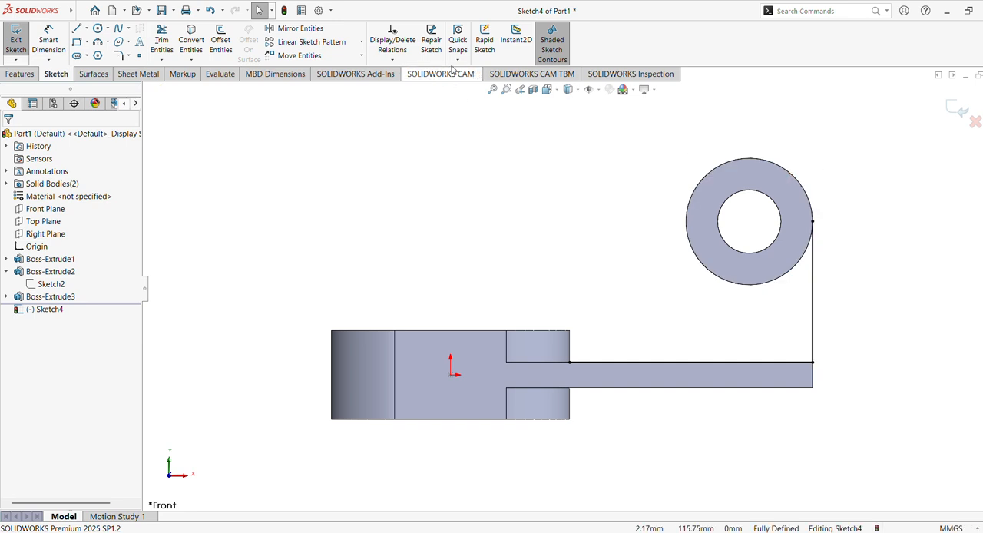
Draw a vertical line about 40 mm down from the ring's quadrant facing the slotted body, continuing with a line to the body's upper corner.
click(80, 31)
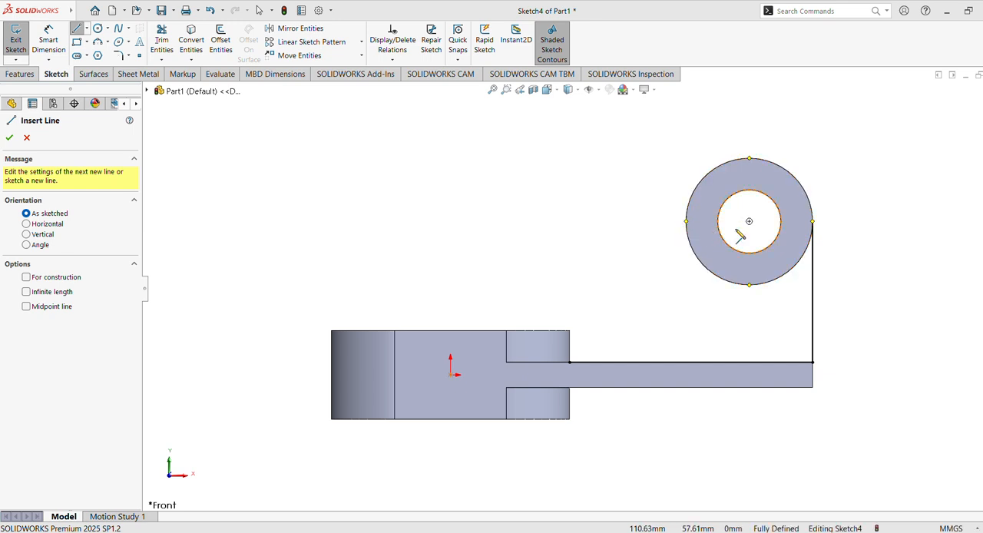
click(687, 223)
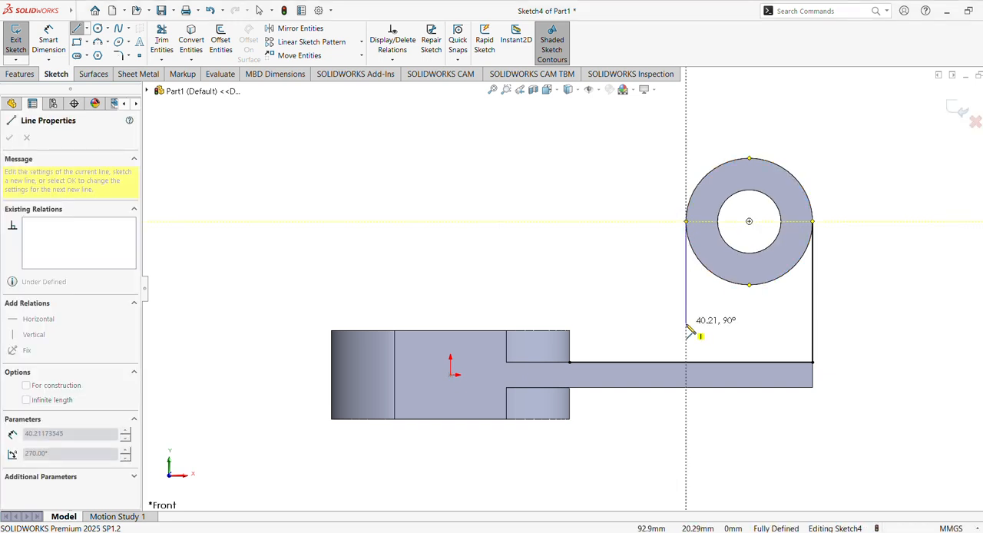
click(686, 325)
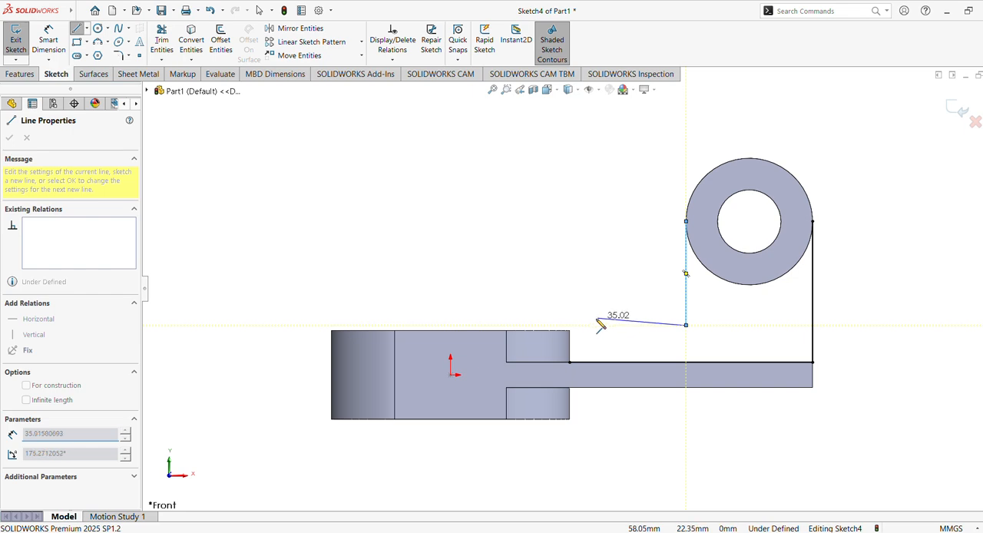
click(570, 331)
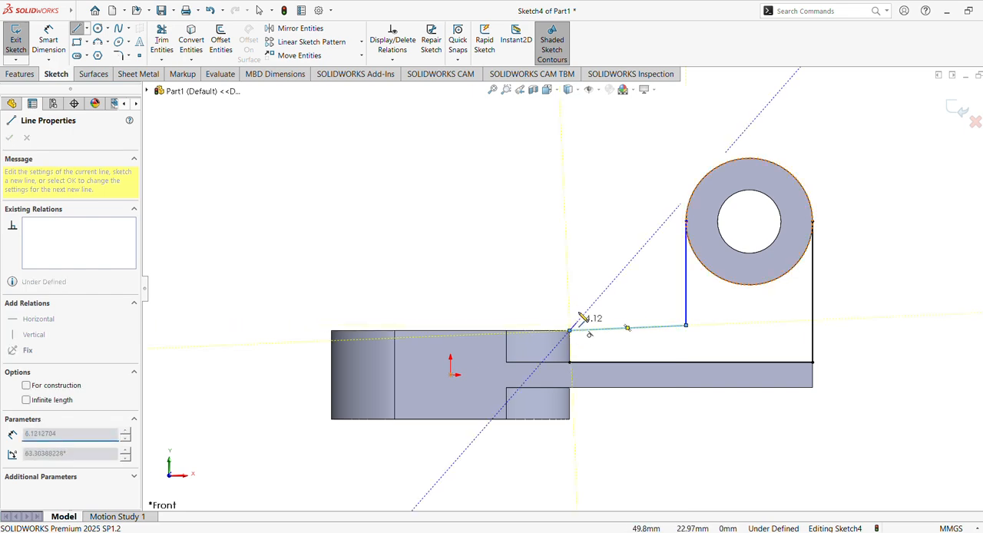
key(Escape)
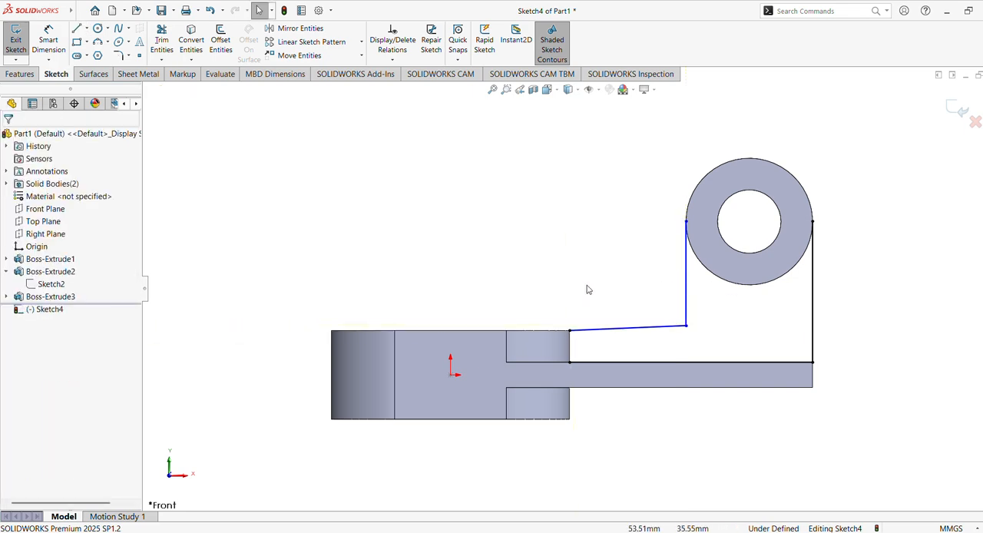
Make the slightly sloped line from the slotted body's upper corner horizontal.
click(618, 328)
click(641, 295)
click(621, 253)
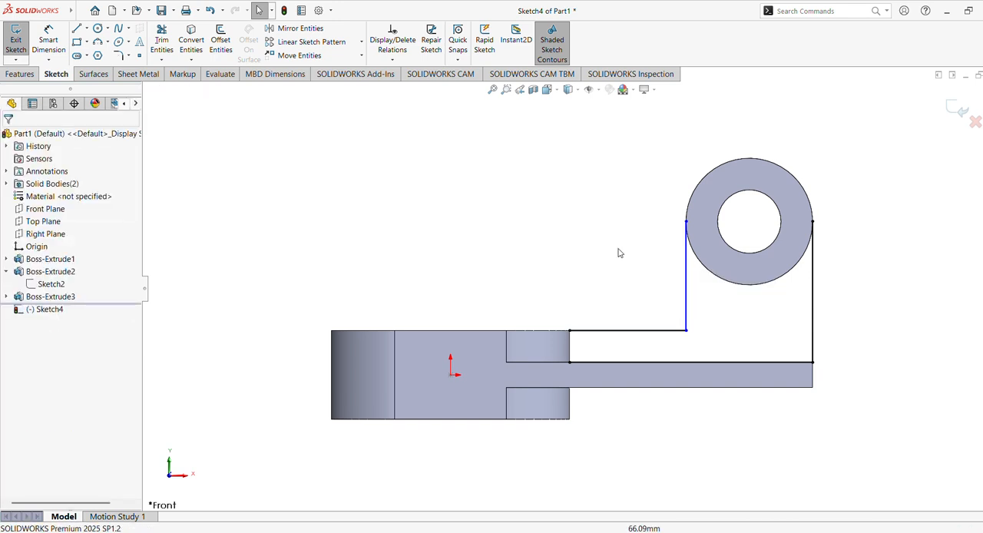
click(127, 59)
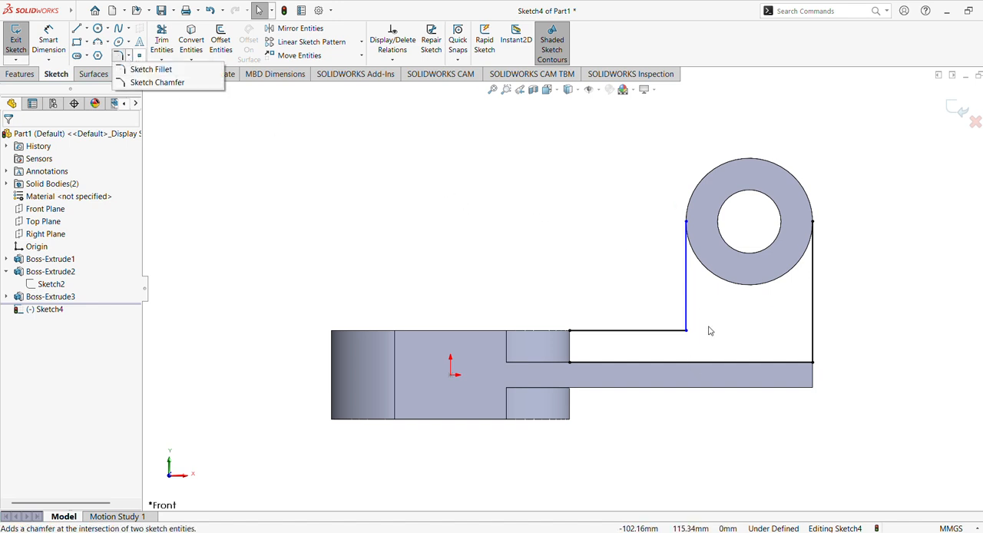
click(687, 333)
click(686, 331)
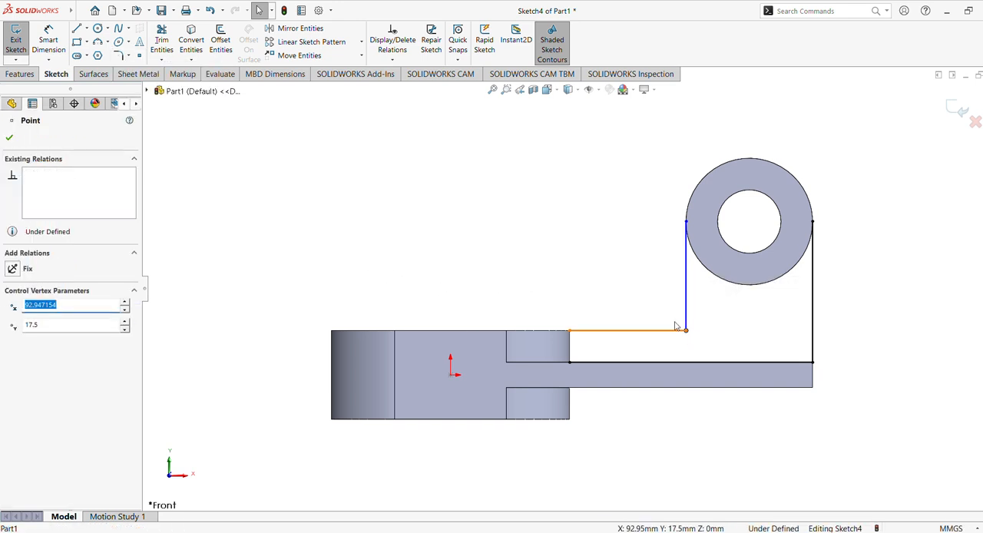
click(220, 188)
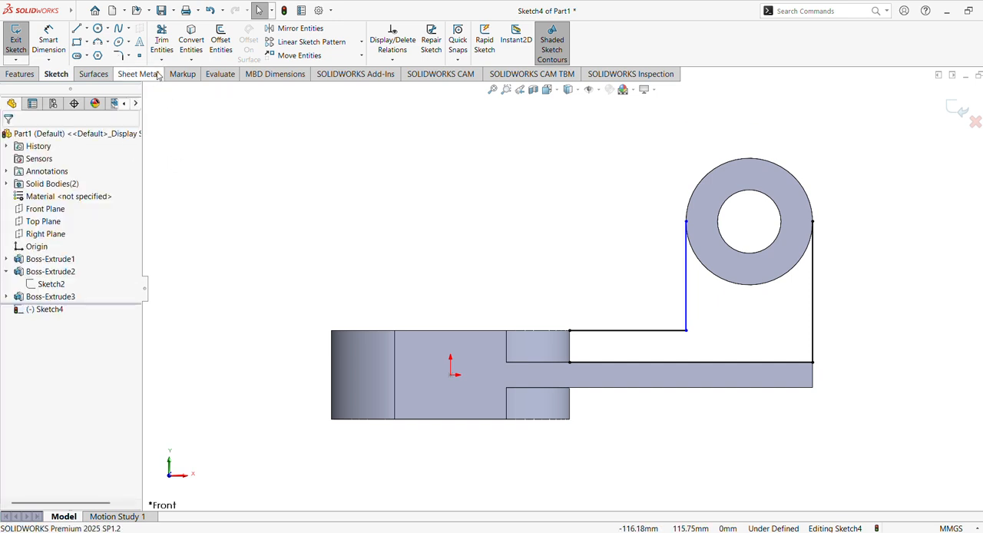
Add an 18 mm sketch fillet at the corner between the upper horizontal line and the vertical line below the ring.
click(120, 60)
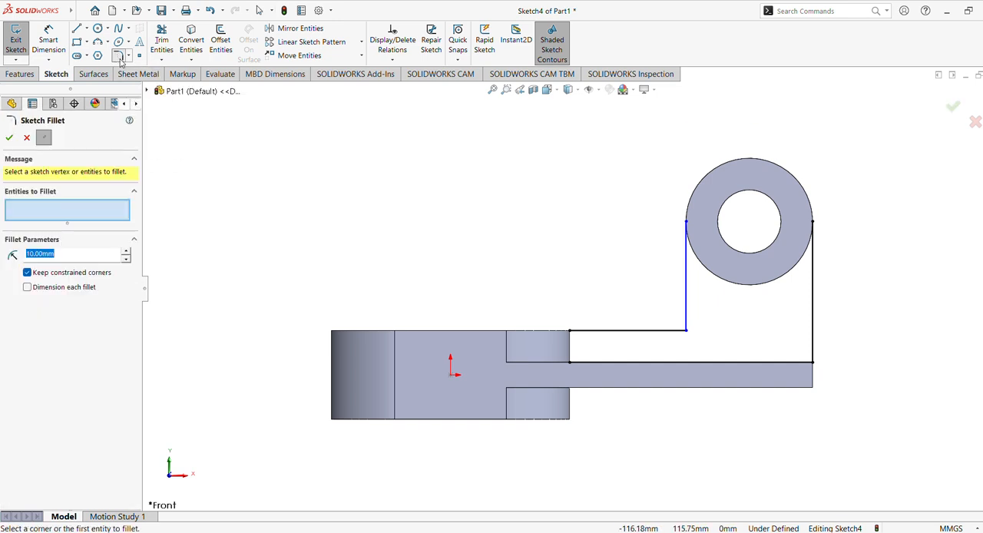
click(691, 334)
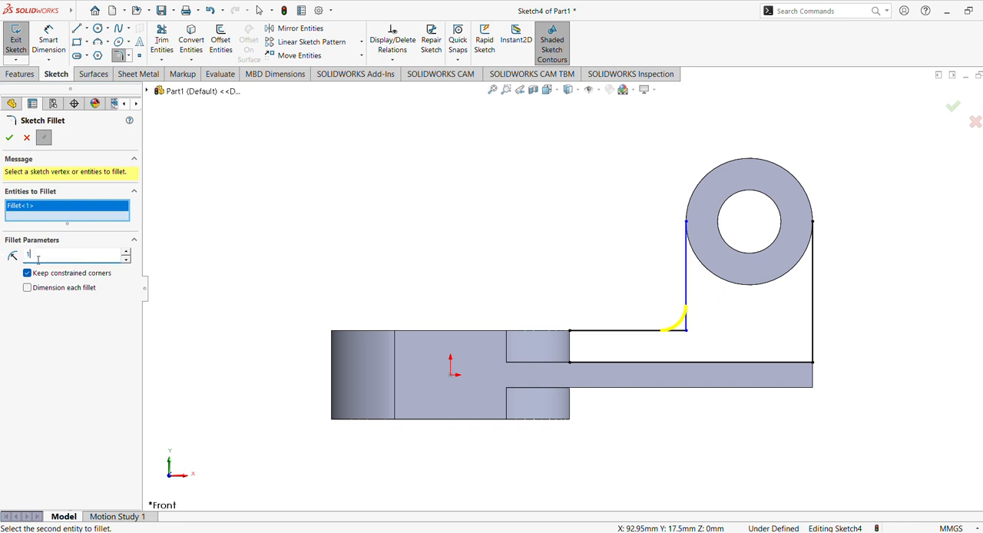
key(Return)
click(10, 137)
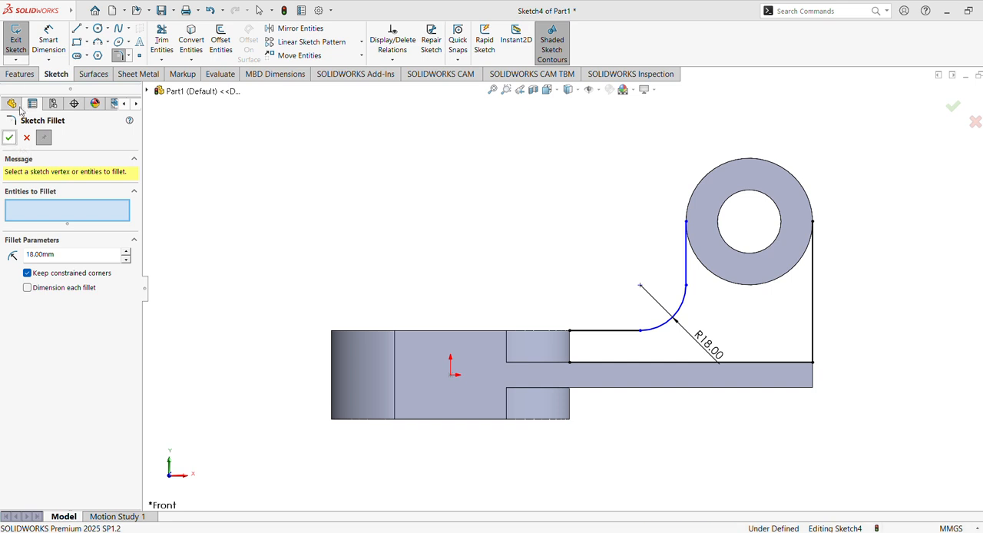
click(10, 137)
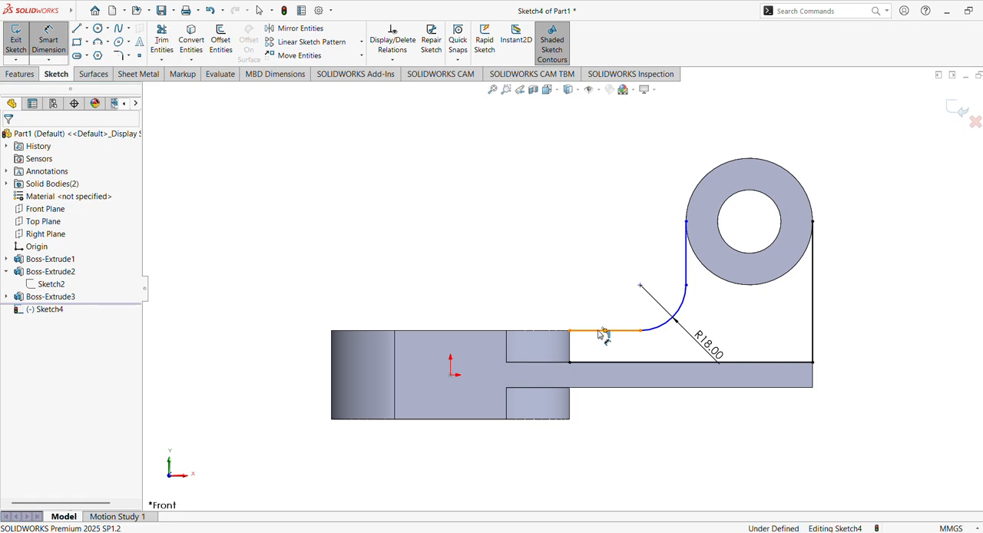
Add a driven dimension for the distance between the sketch's upper and lower horizontal lines, and delete that dimension.
click(603, 331)
click(621, 362)
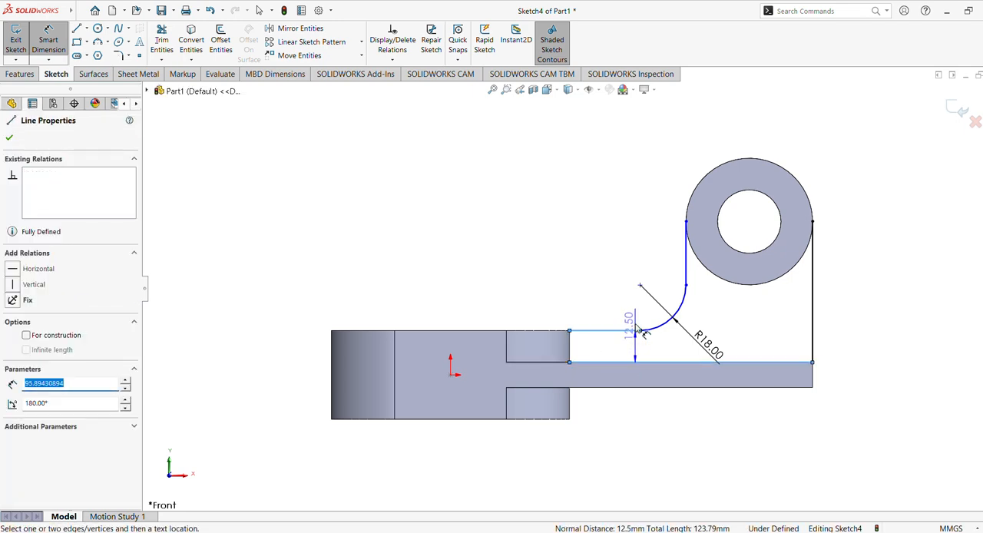
click(624, 280)
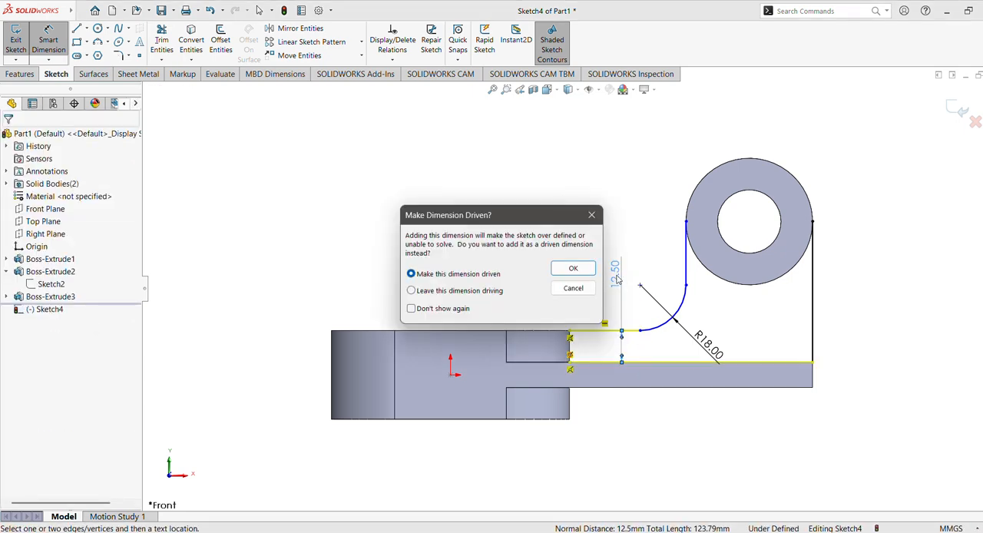
click(573, 270)
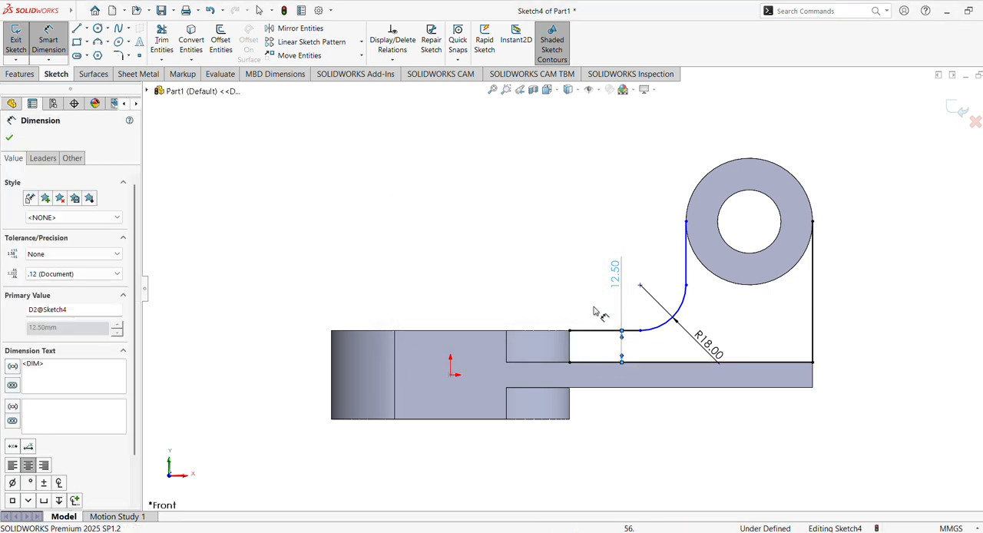
click(10, 138)
click(621, 281)
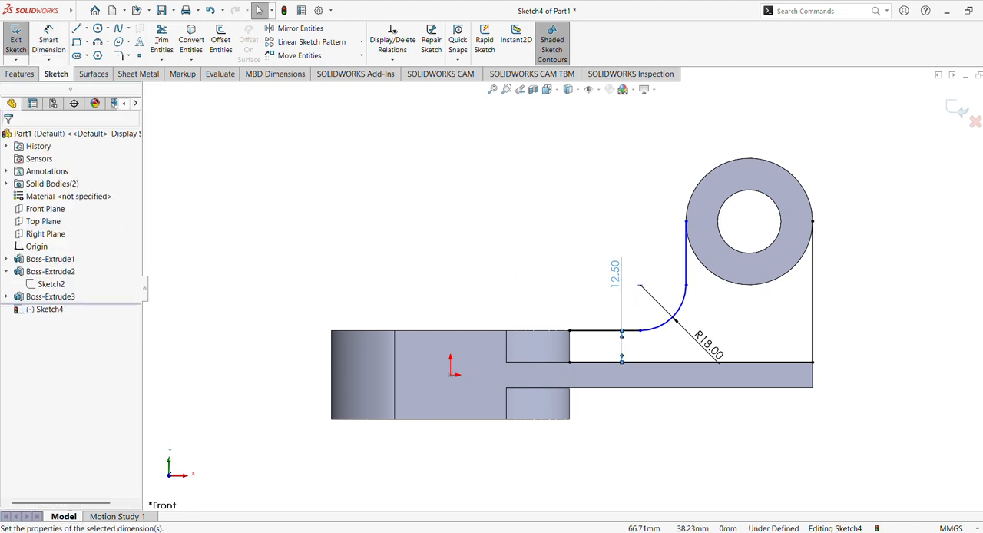
key(Delete)
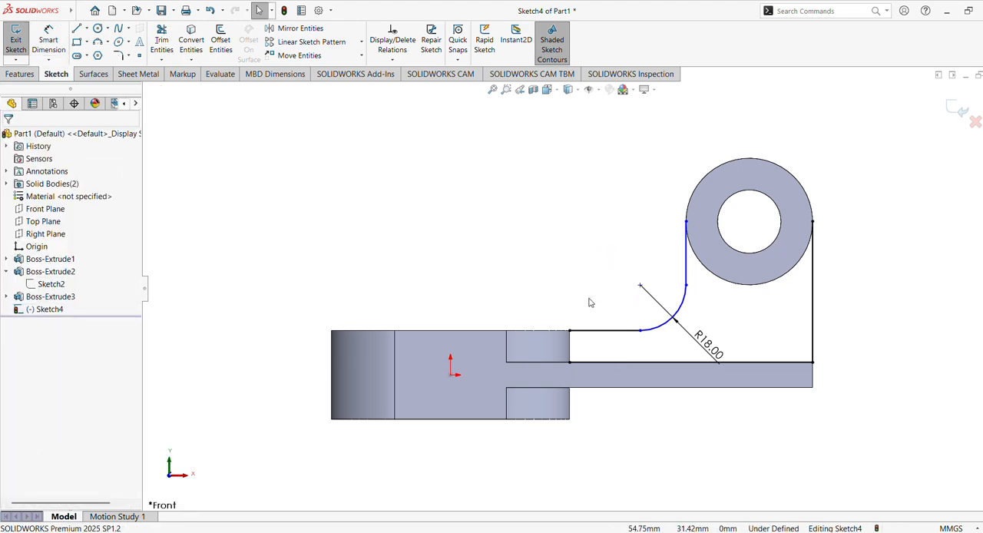
Free the upper horizontal line's end from the slotted body's corner and set its distance from the lower horizontal line to 8 mm.
click(583, 332)
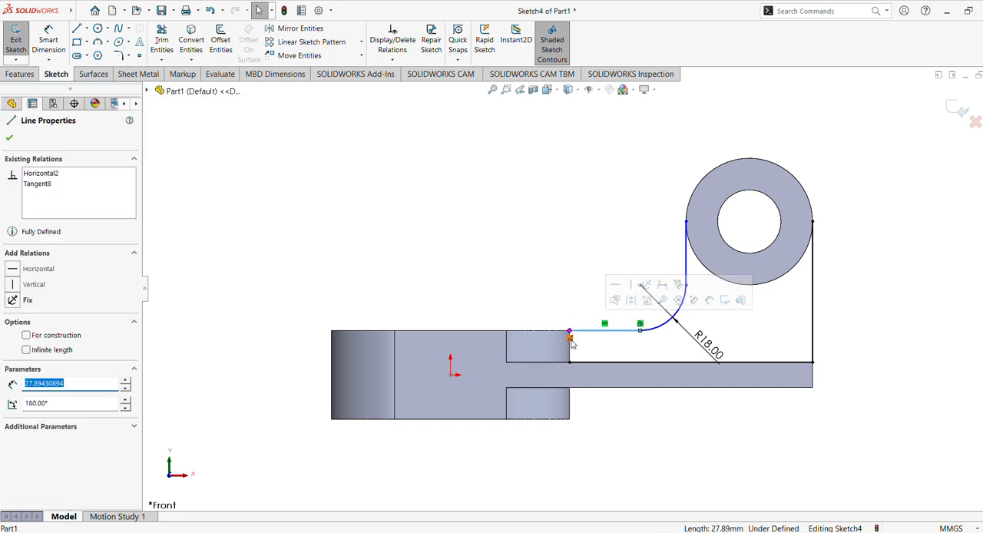
click(574, 341)
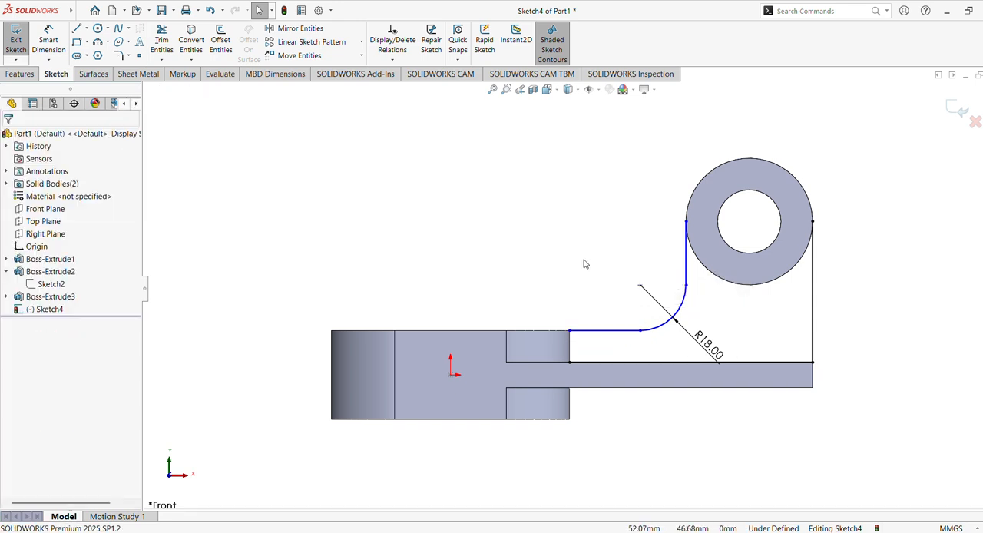
click(48, 40)
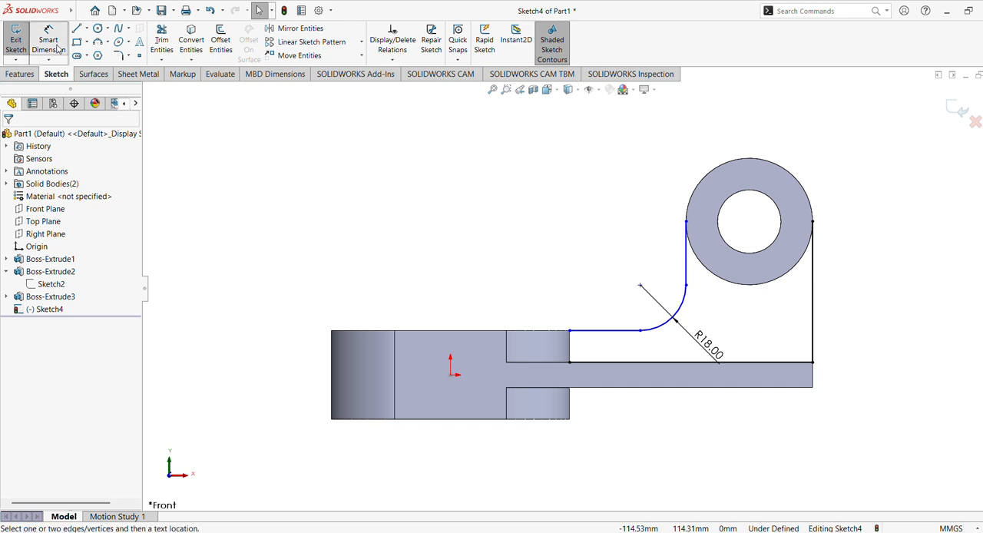
click(615, 363)
click(621, 332)
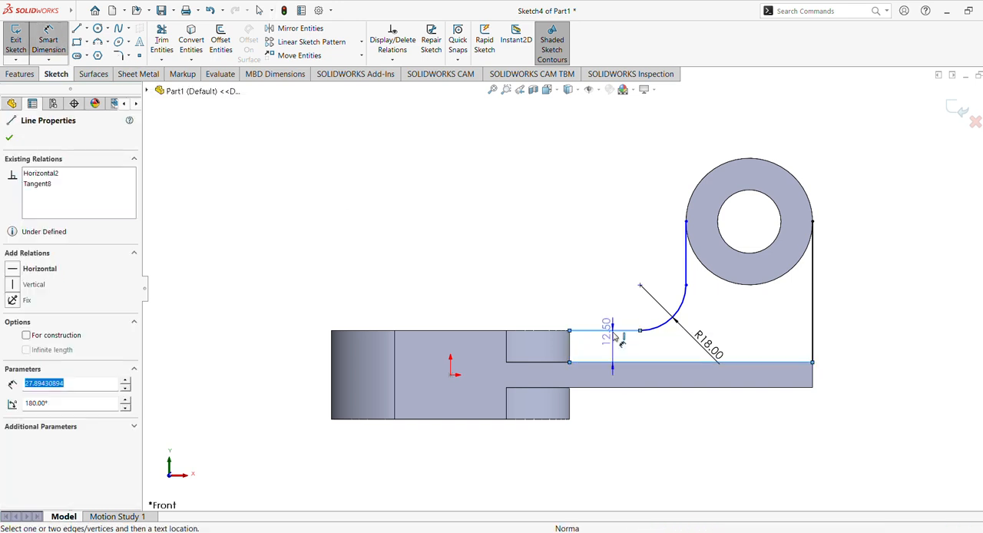
click(630, 348)
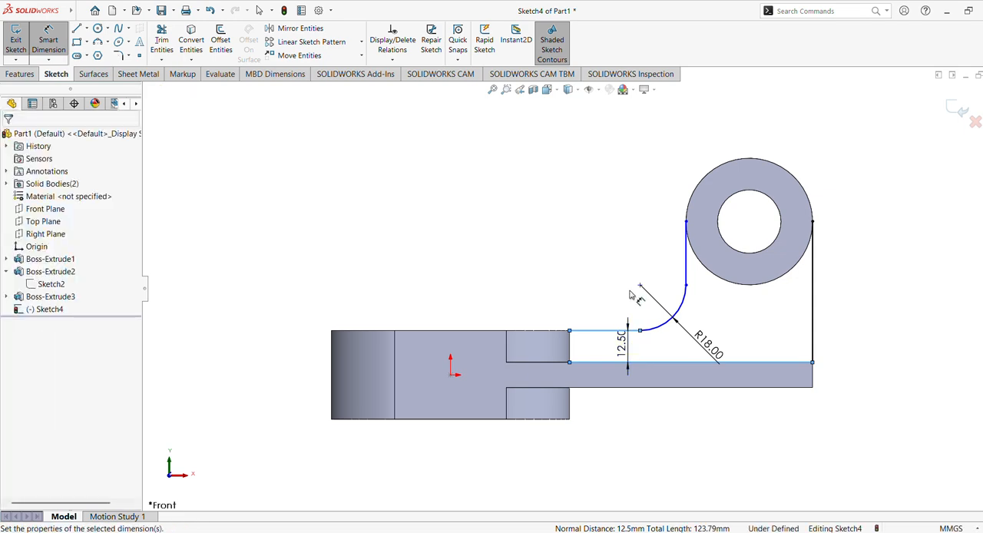
text(8)
key(Return)
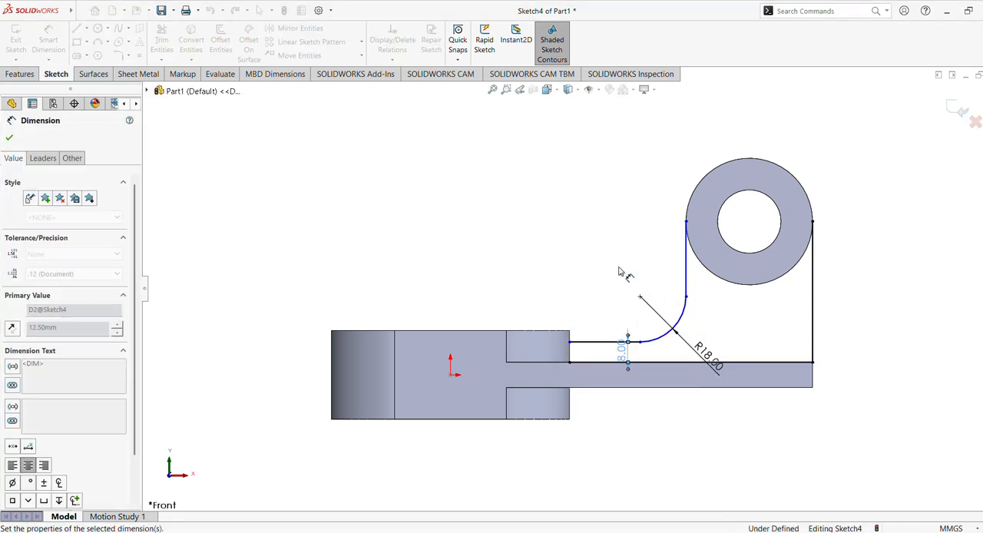
click(9, 137)
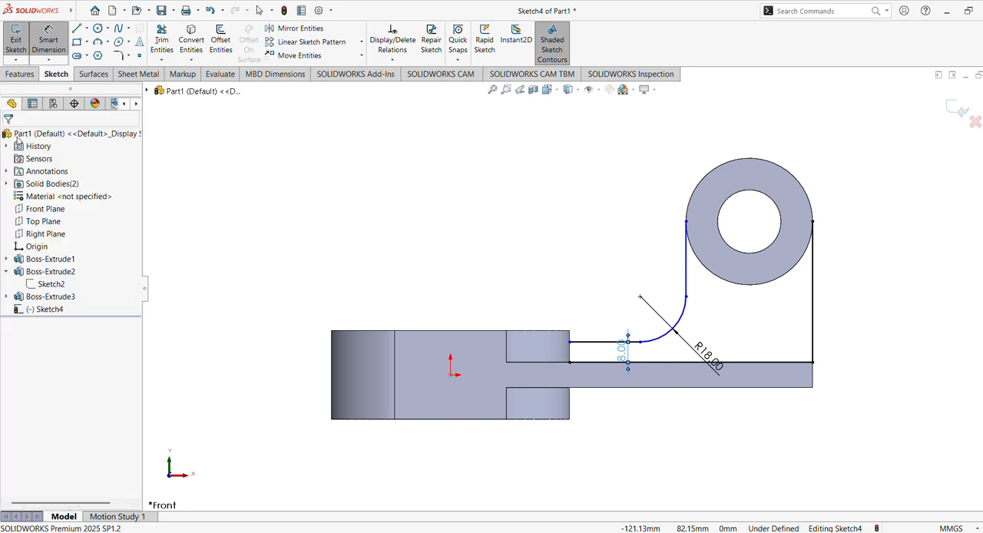
key(Escape)
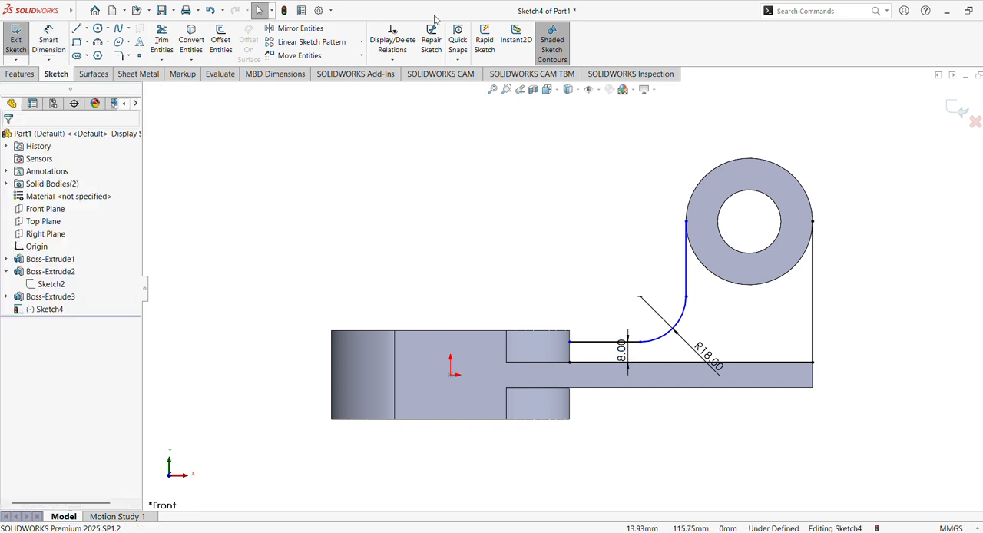
Make the vertical line beside the ring tangent to the ring's outer circle.
click(687, 234)
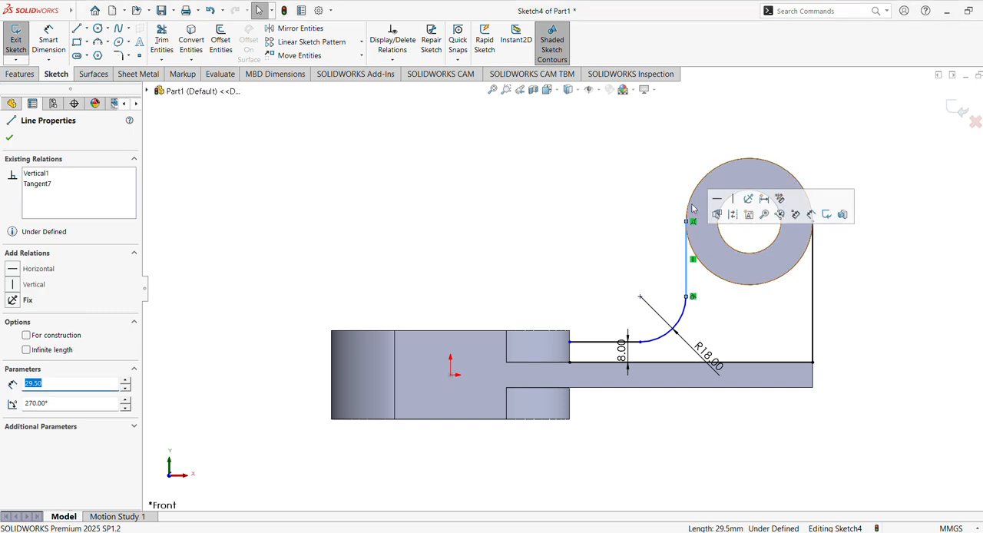
key(Escape)
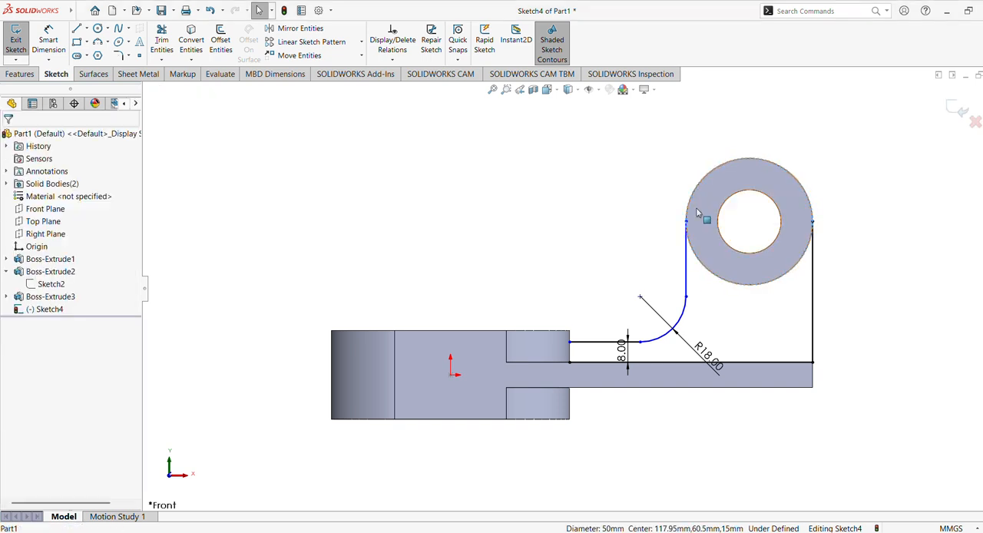
click(687, 244)
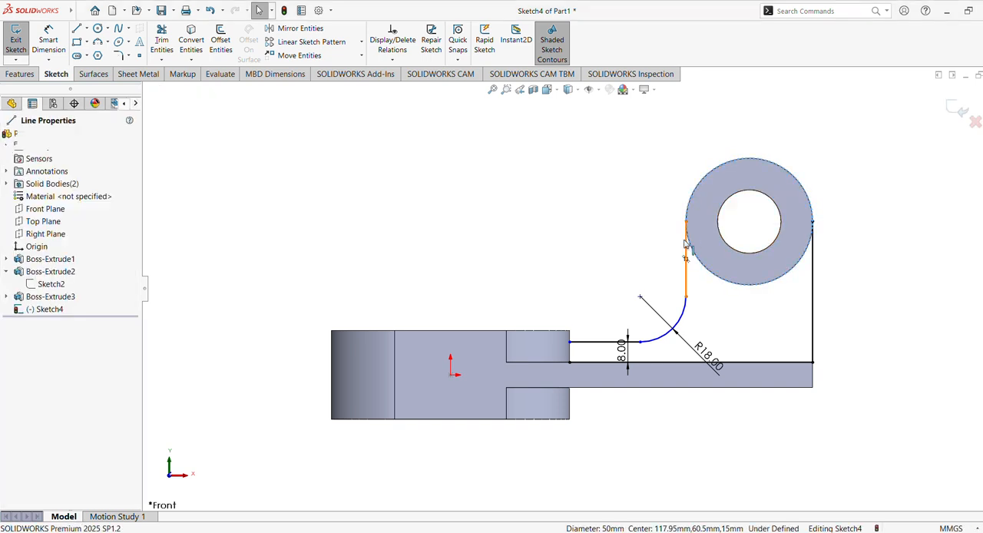
ctrl+click(695, 187)
click(716, 194)
key(Escape)
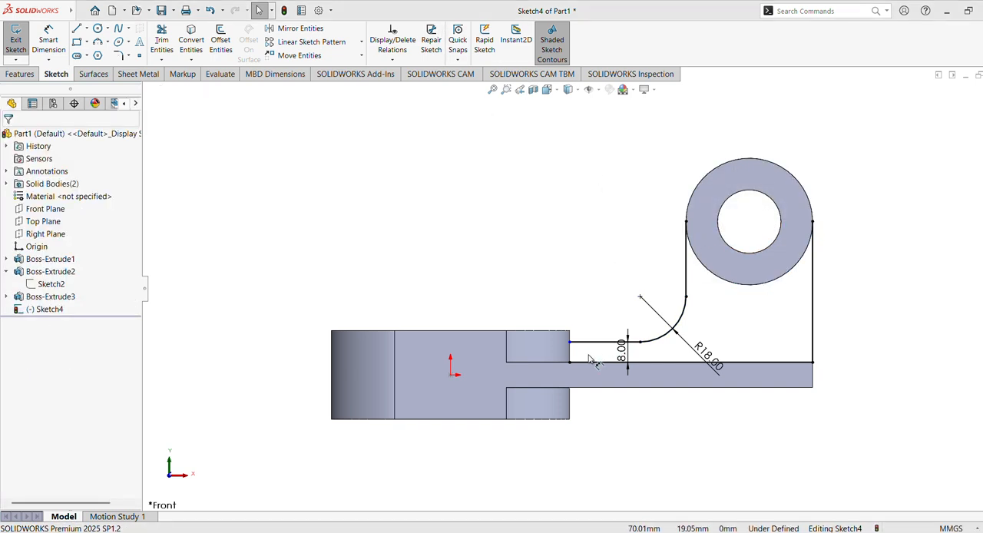
Delete the relation fixing the lower horizontal line's end to the slotted body's edge.
scroll(684, 313, down, 4)
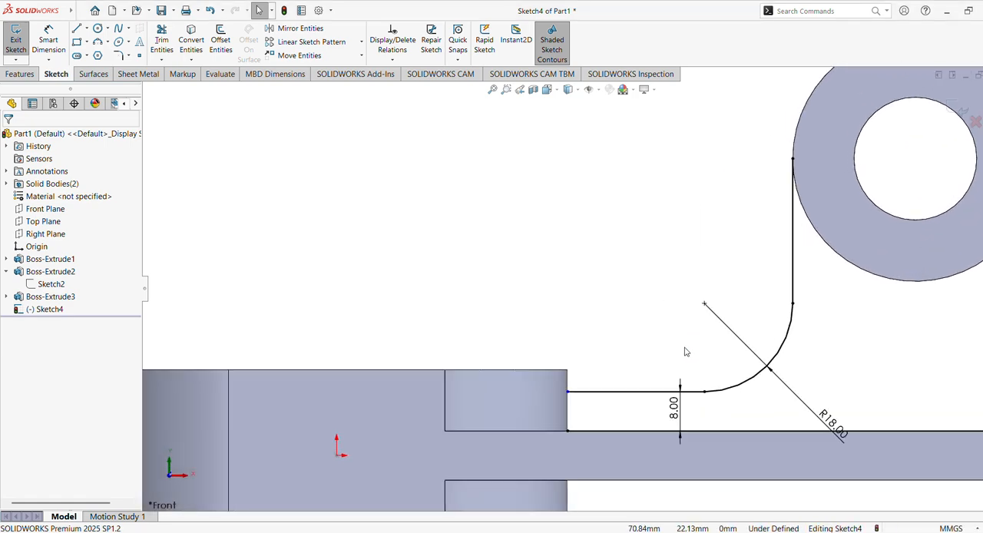
scroll(687, 291, down, 3)
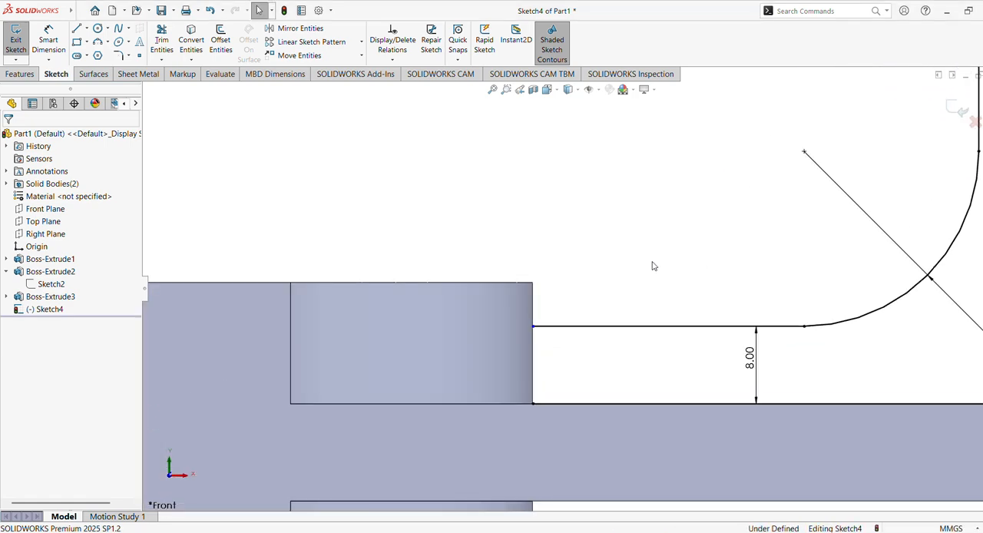
click(567, 404)
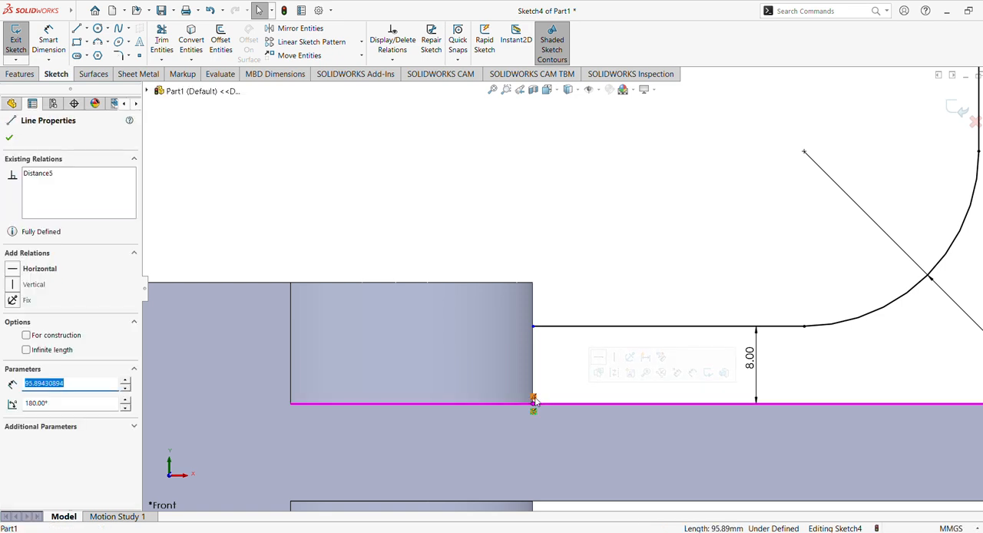
key(Escape)
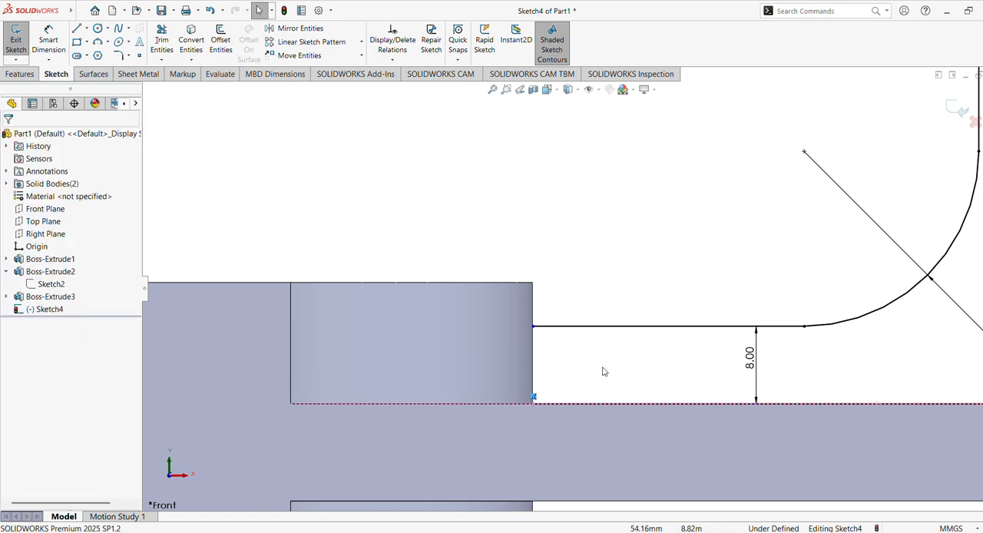
click(544, 407)
key(Escape)
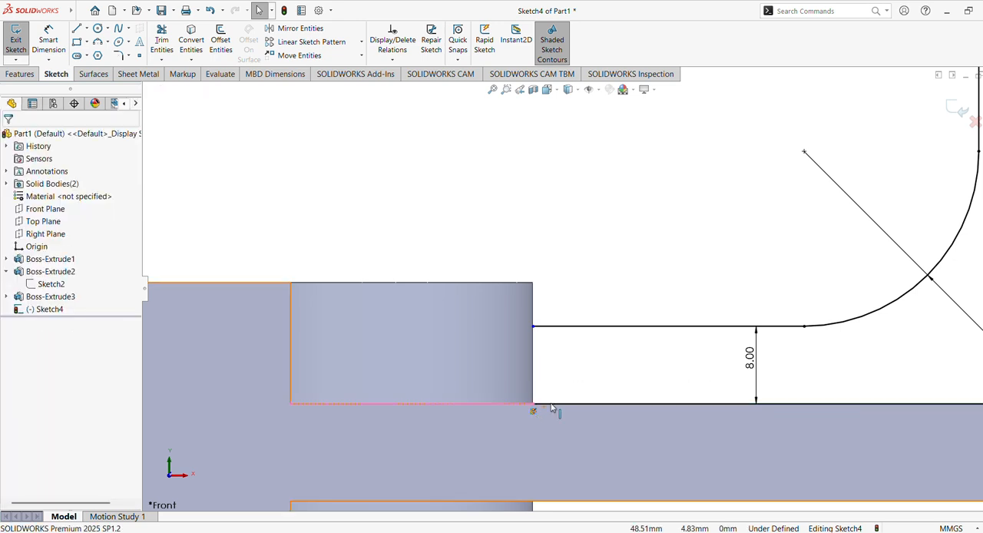
Extend the ends of the upper and lower horizontal lines about 2 mm into the slotted body.
click(544, 328)
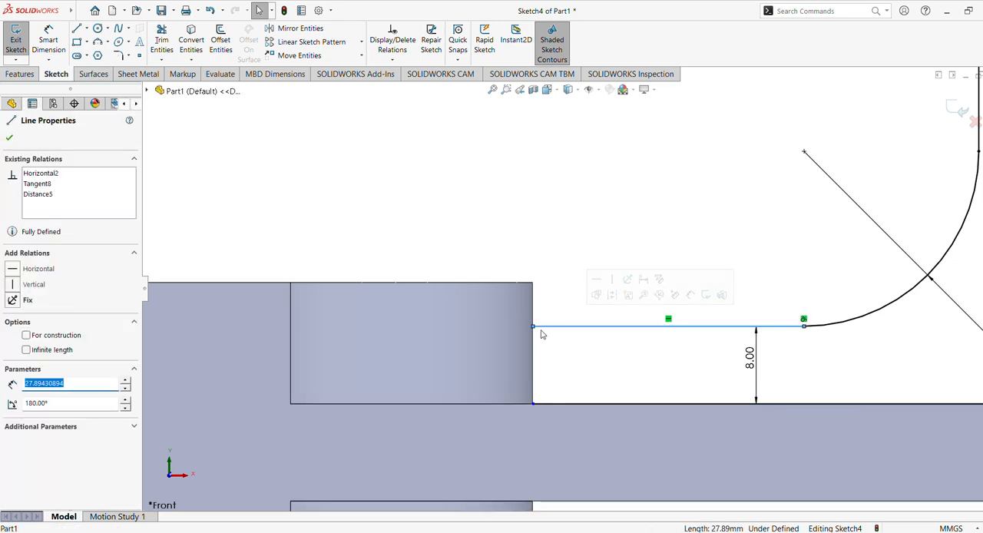
key(Escape)
drag(543, 329, 513, 329)
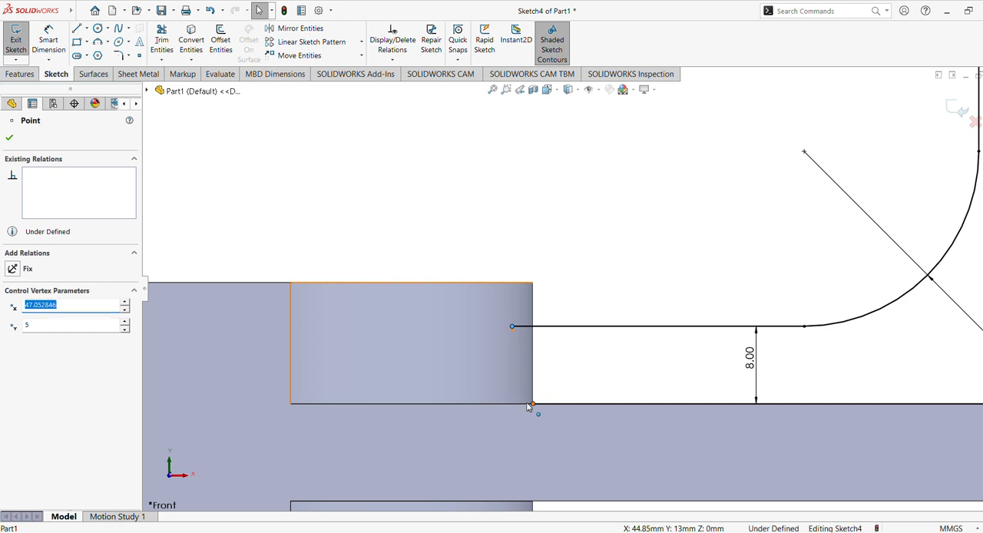
drag(528, 407, 512, 403)
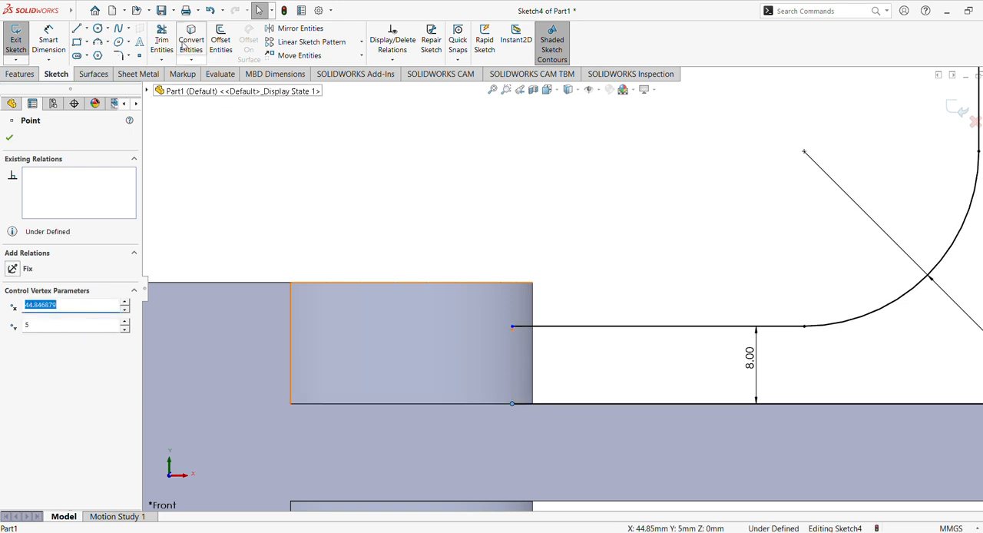
Draw an 8 mm vertical line joining the two extended line ends inside the slotted body.
click(512, 404)
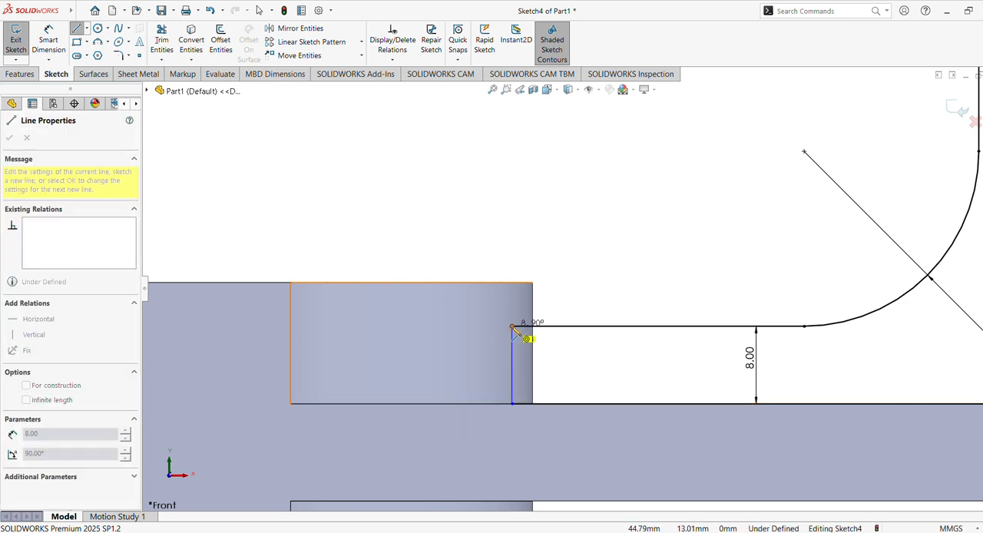
click(512, 326)
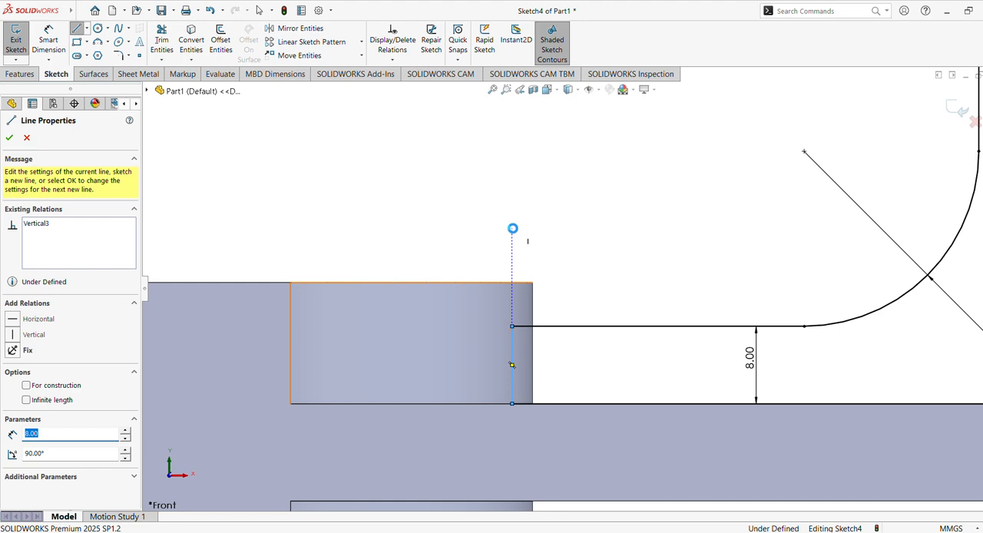
key(Escape)
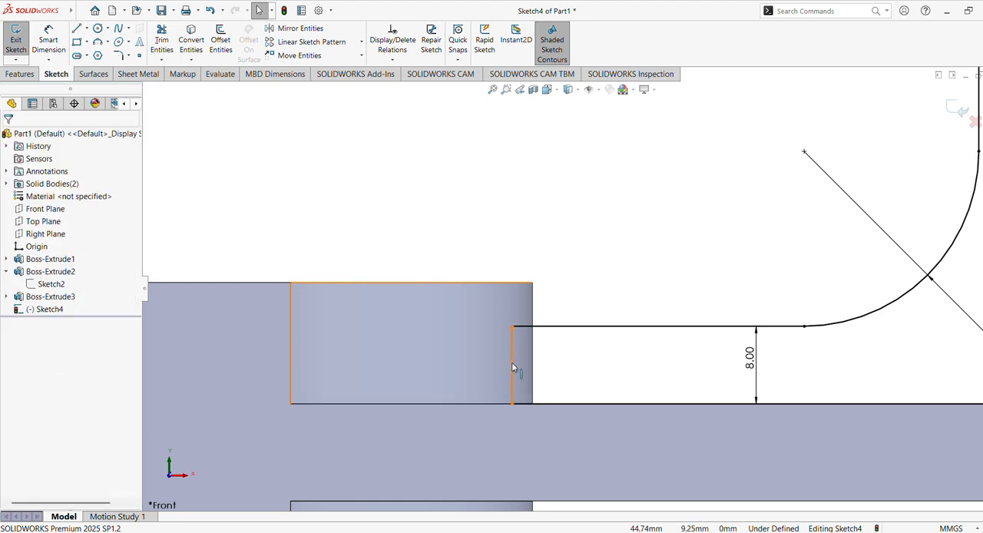
click(511, 365)
click(587, 243)
click(515, 354)
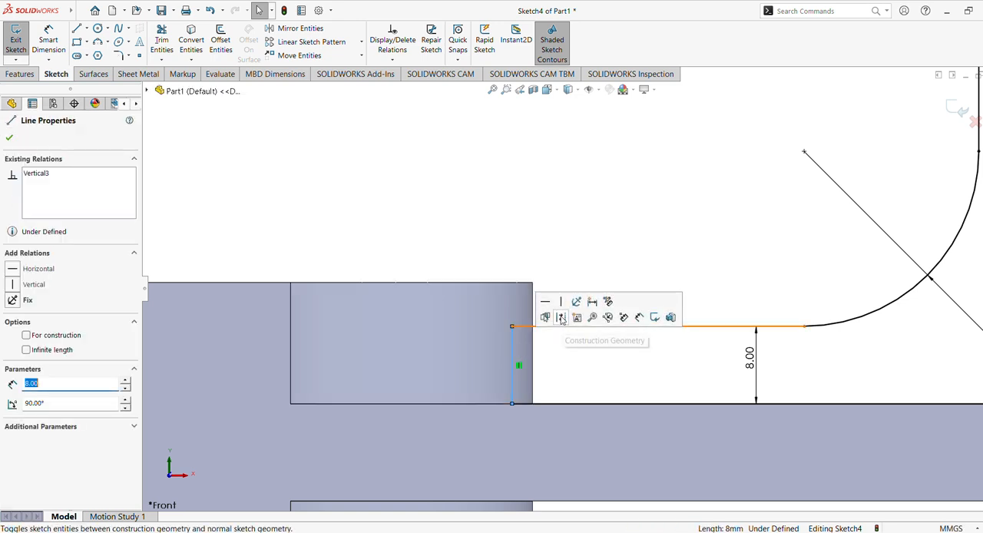
click(581, 245)
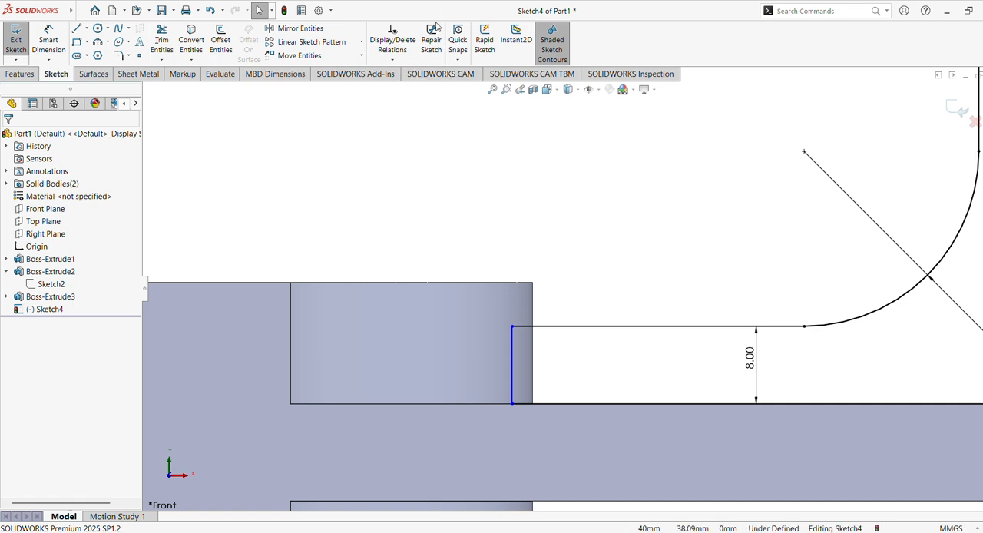
Extrude the web sketch 10 mm from the mid plane, closing it with the model edges and merging the result.
click(20, 74)
click(22, 38)
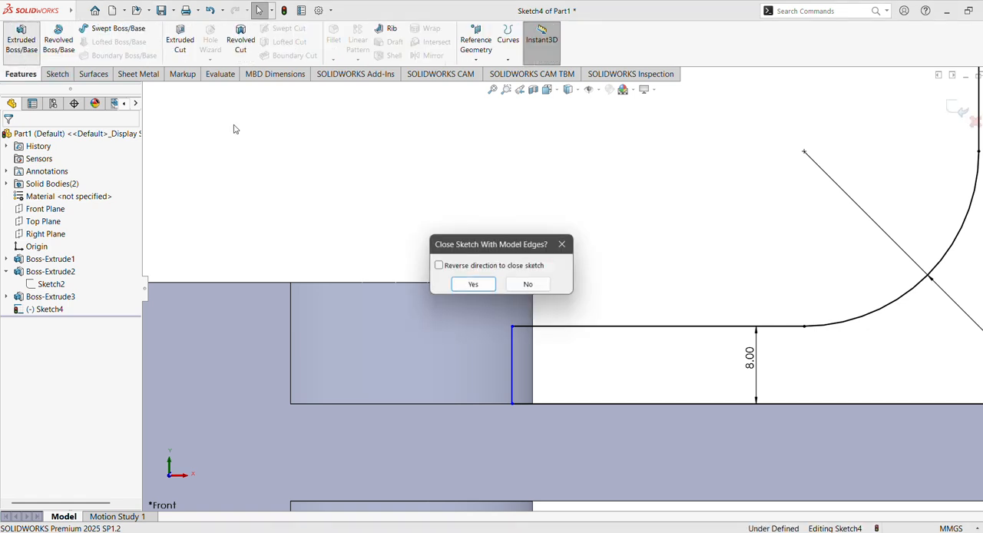
click(474, 285)
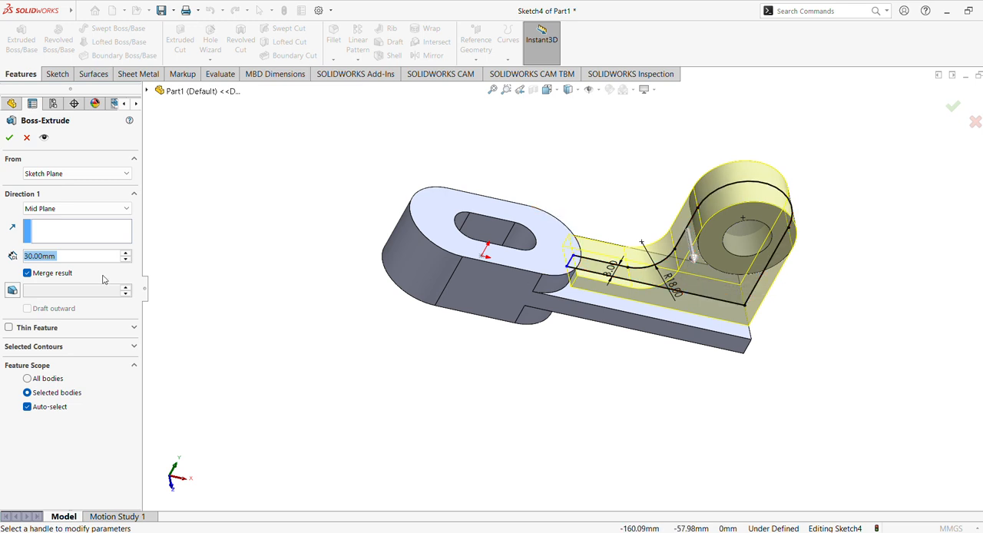
click(91, 212)
click(91, 211)
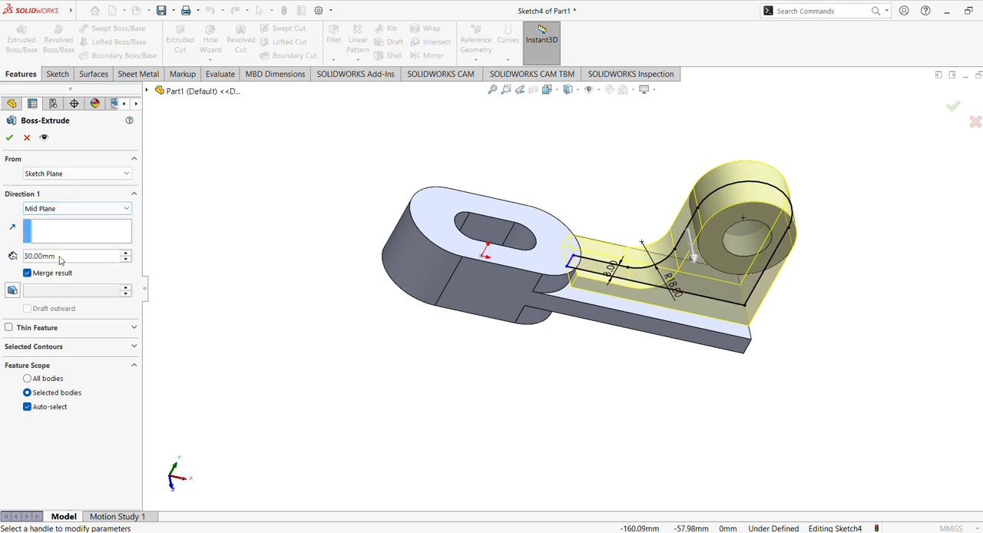
click(67, 258)
text(1)
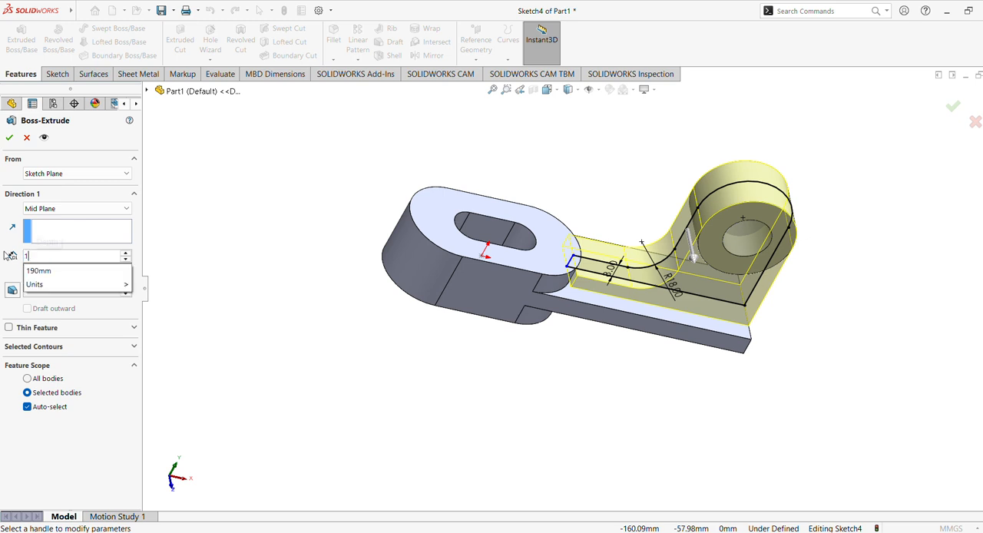
text(0)
key(Return)
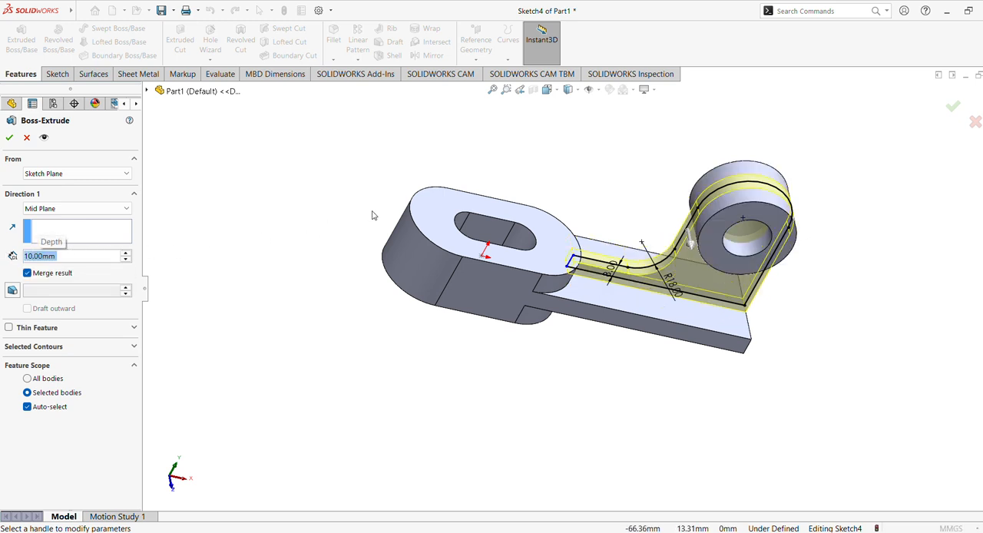
click(10, 137)
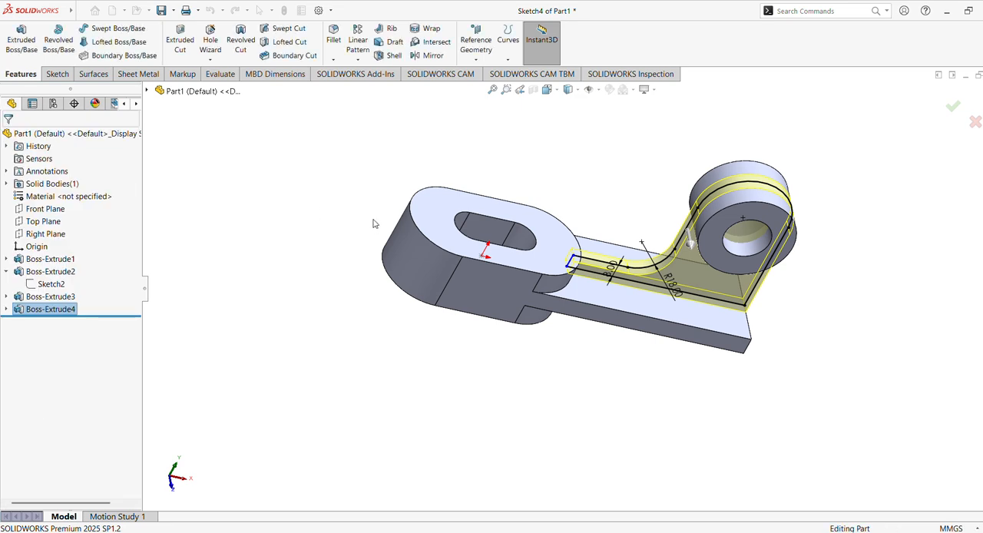
Examine the extruded web and its joins to the ring and slotted body from the front and in rotated views.
click(665, 374)
middle_drag(665, 373, 669, 327)
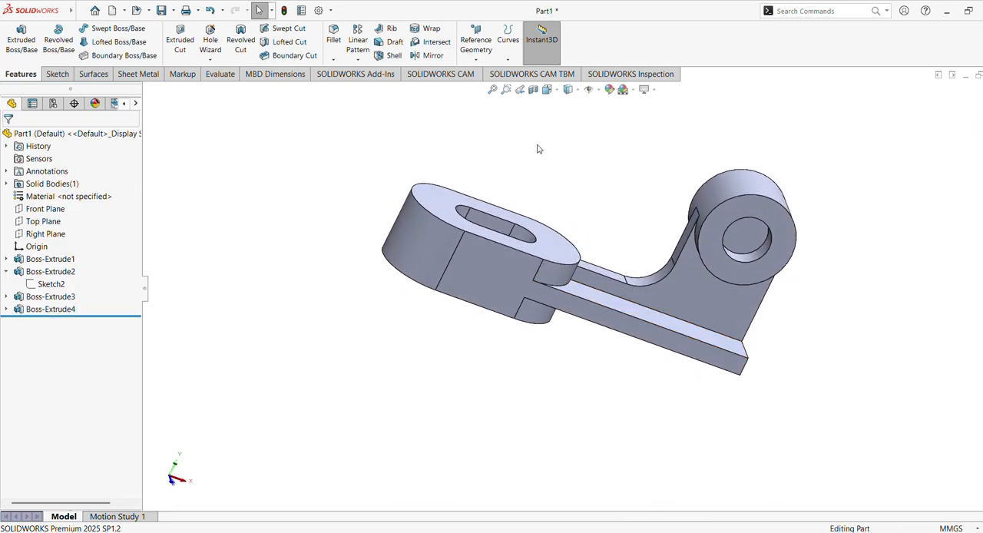
click(519, 90)
click(547, 90)
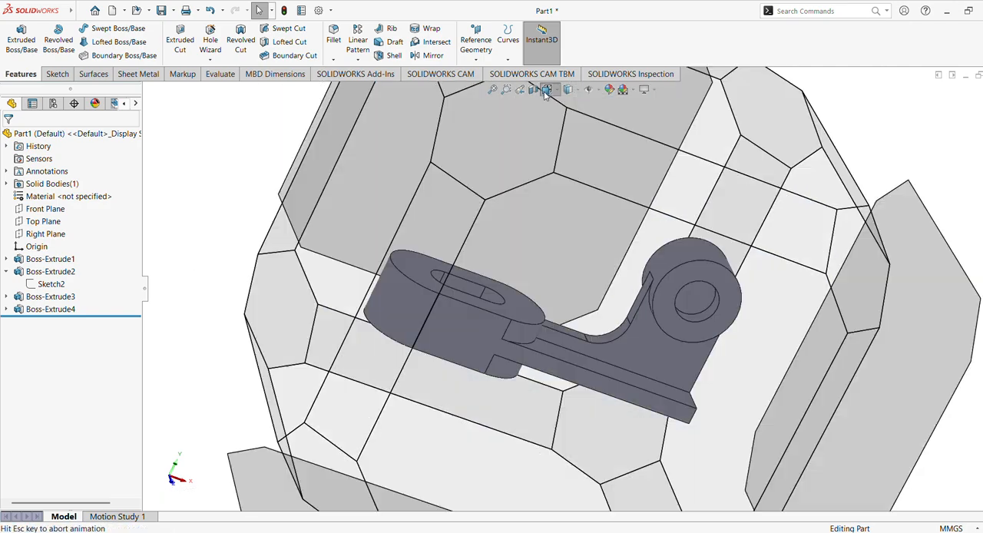
click(457, 361)
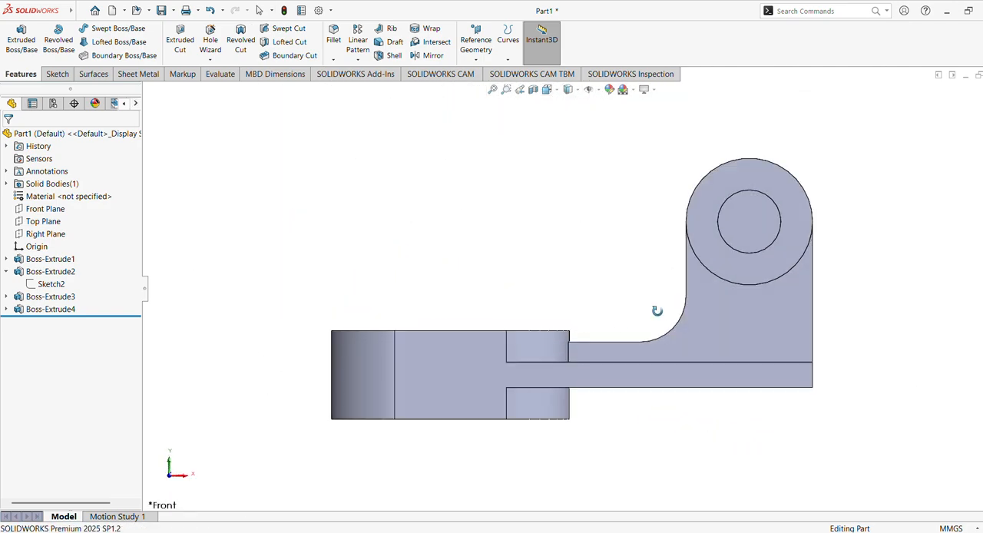
middle_drag(656, 309, 441, 391)
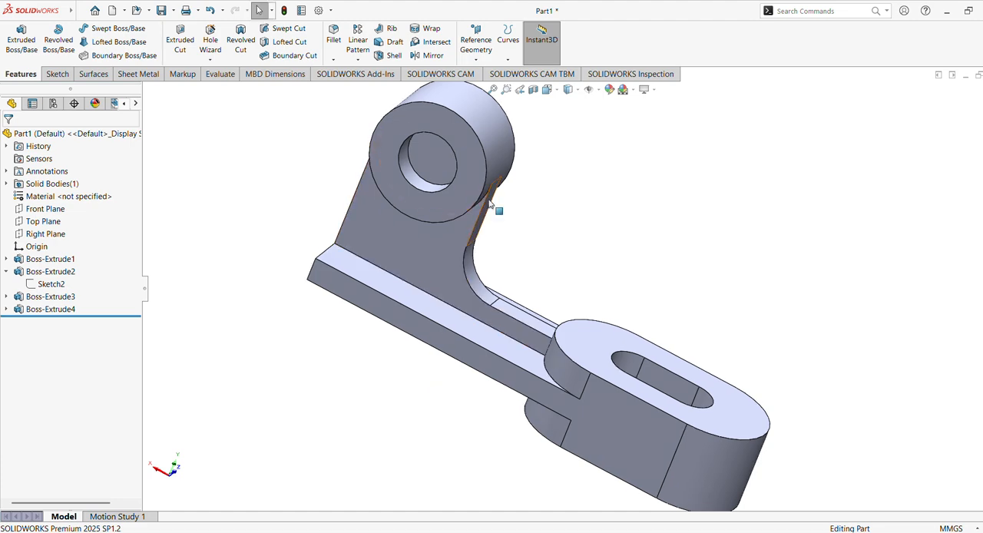
Redefine the ring boss extrusion's contours, keeping only the region between the 25 mm and 50 mm circles.
click(54, 273)
click(48, 298)
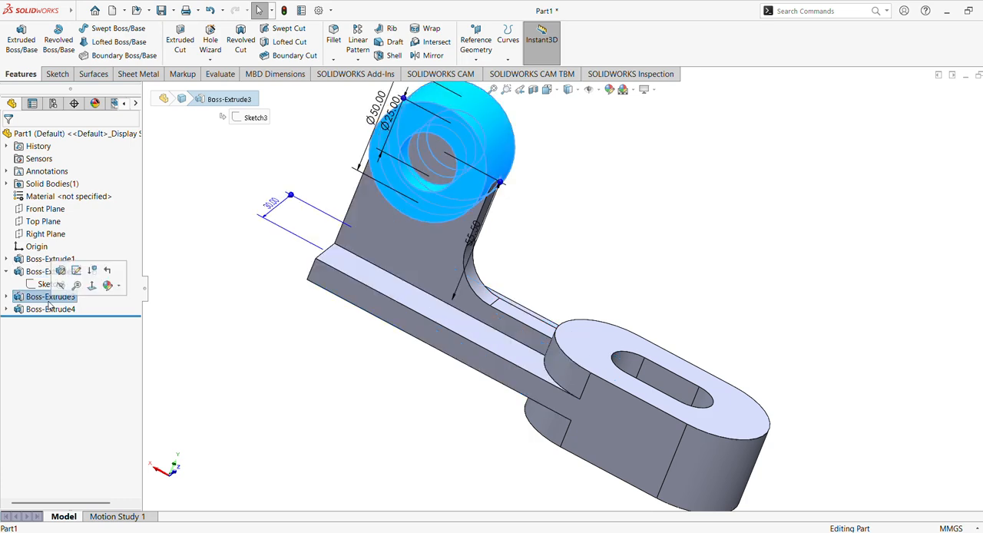
click(6, 297)
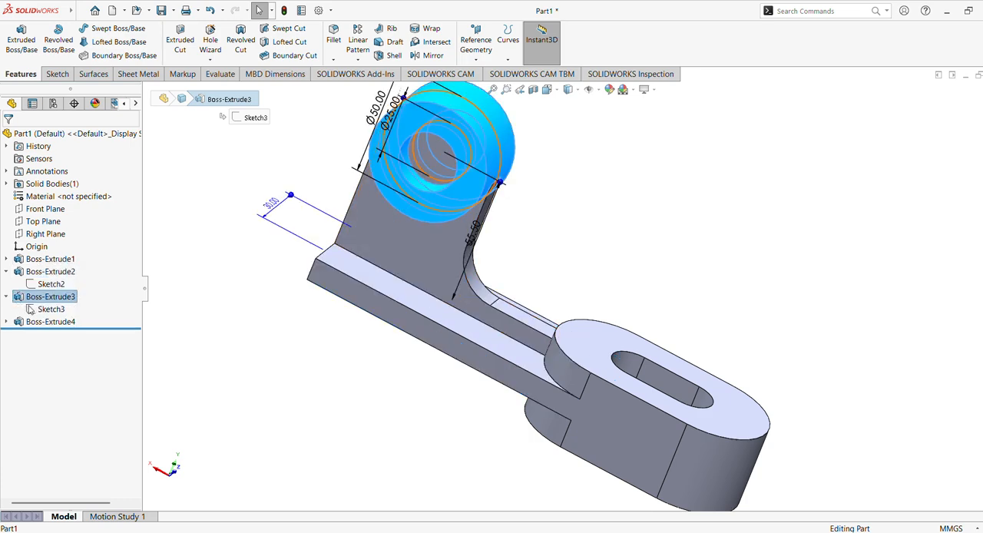
click(47, 314)
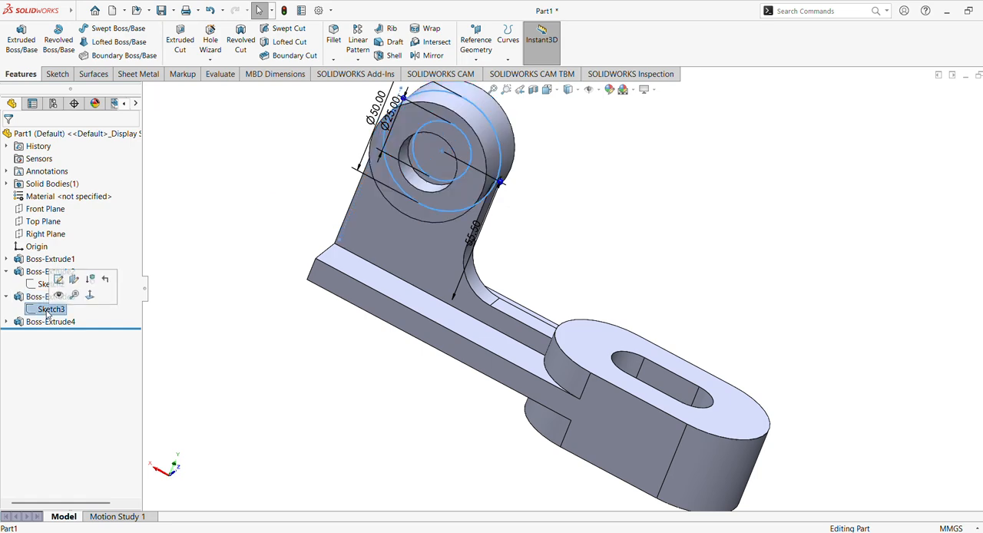
click(32, 301)
click(41, 268)
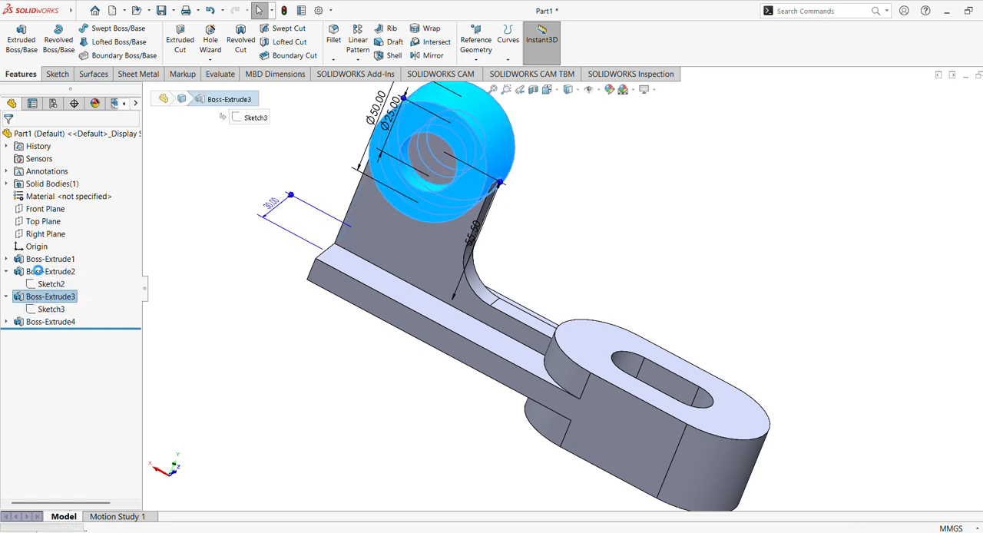
middle_drag(444, 290, 258, 214)
click(47, 328)
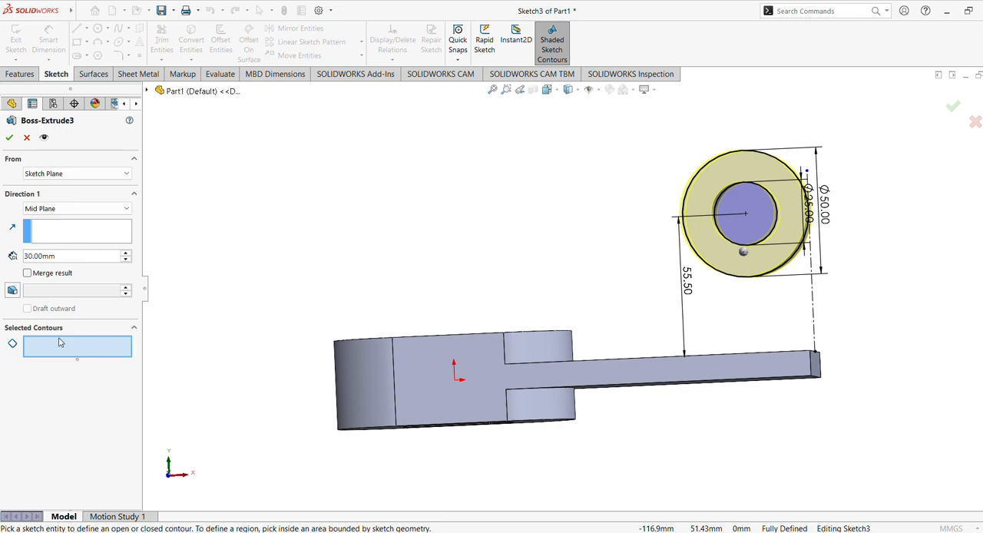
click(743, 217)
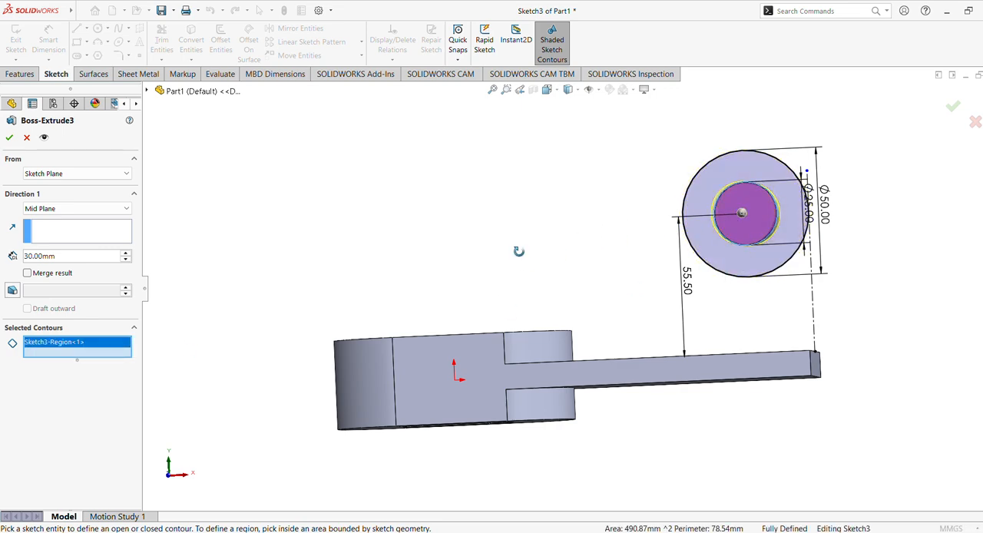
middle_drag(519, 251, 532, 248)
click(712, 256)
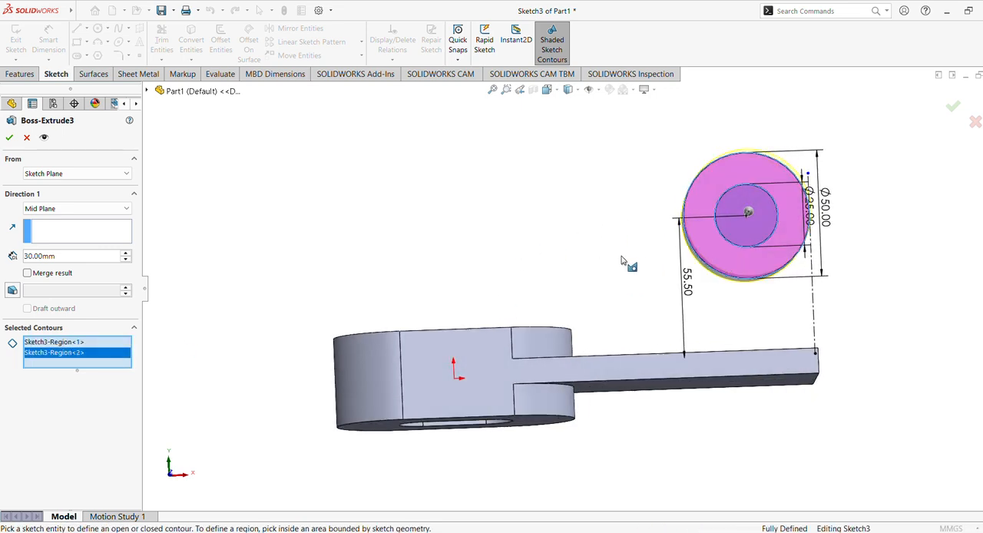
click(689, 236)
middle_drag(531, 224, 427, 191)
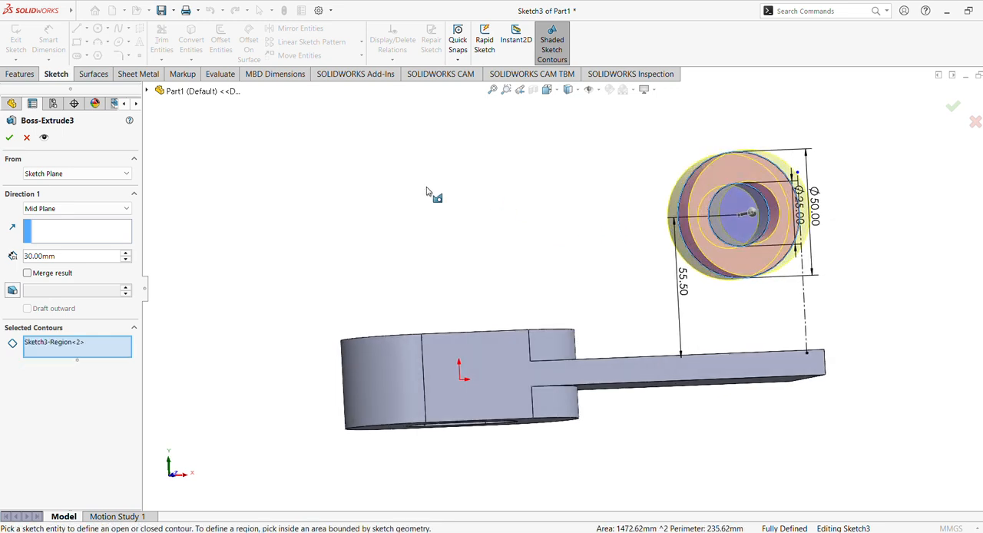
click(8, 137)
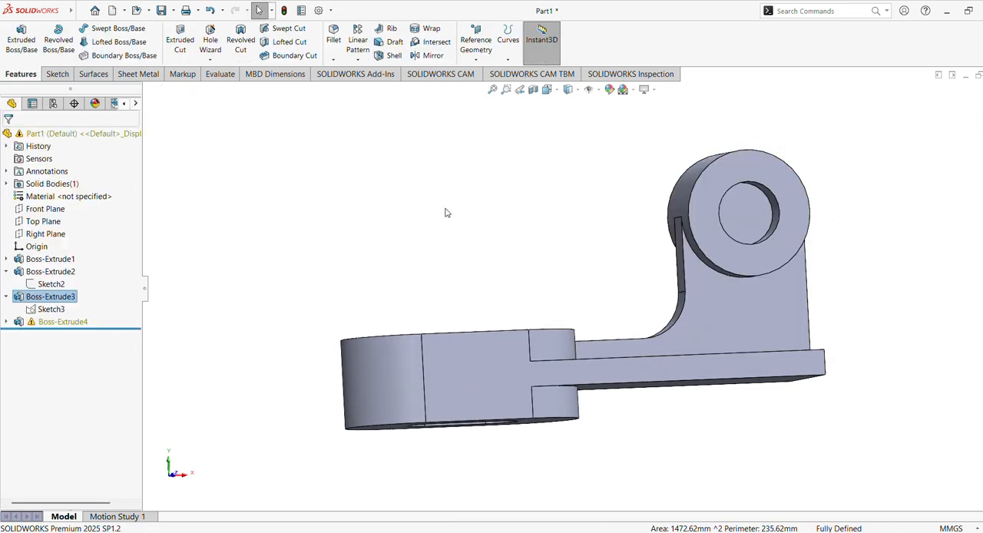
Check the web and its sketch, and undo the contour change to the ring boss extrusion.
middle_drag(468, 228, 448, 220)
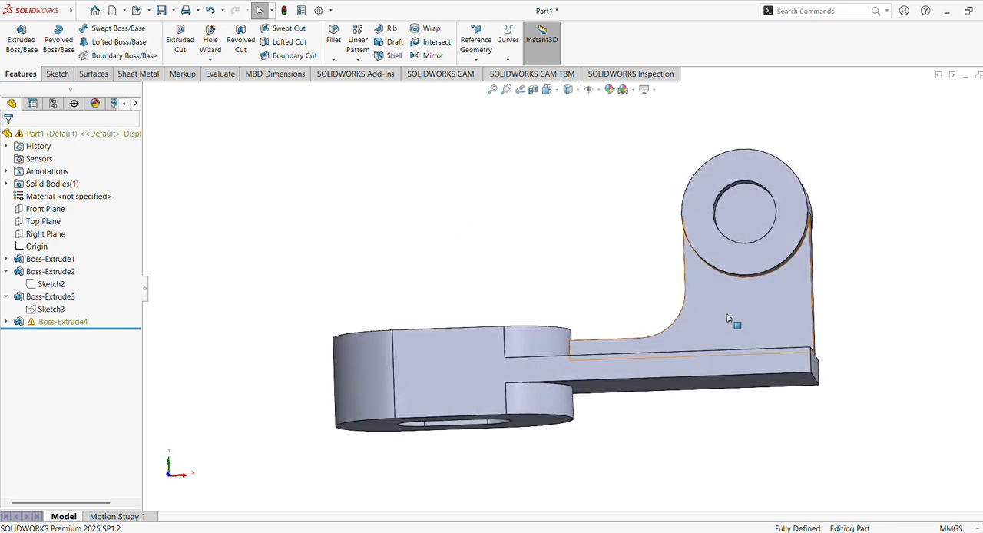
click(729, 313)
mouse_move(570, 267)
middle_down()
mouse_move(607, 277)
mouse_move(420, 212)
middle_up()
click(419, 212)
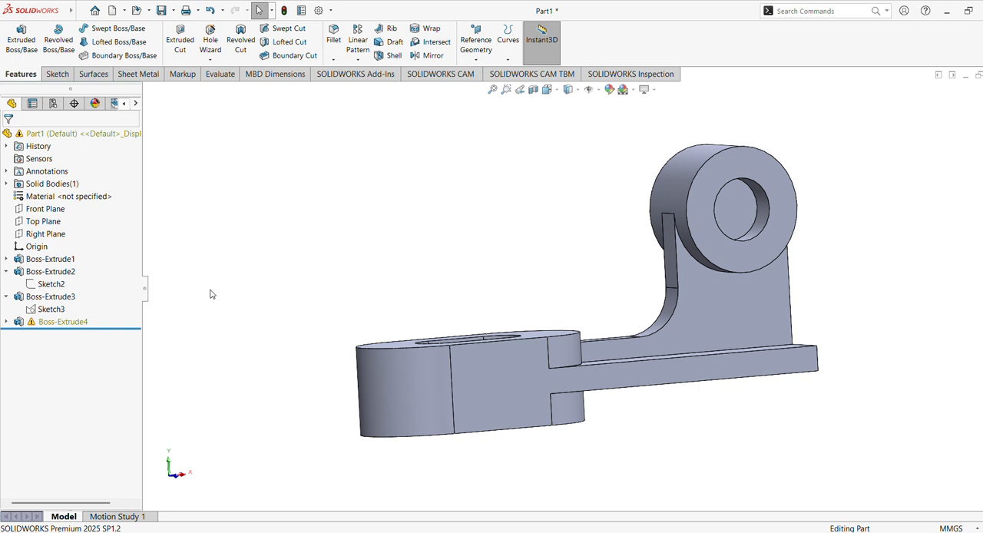
click(6, 322)
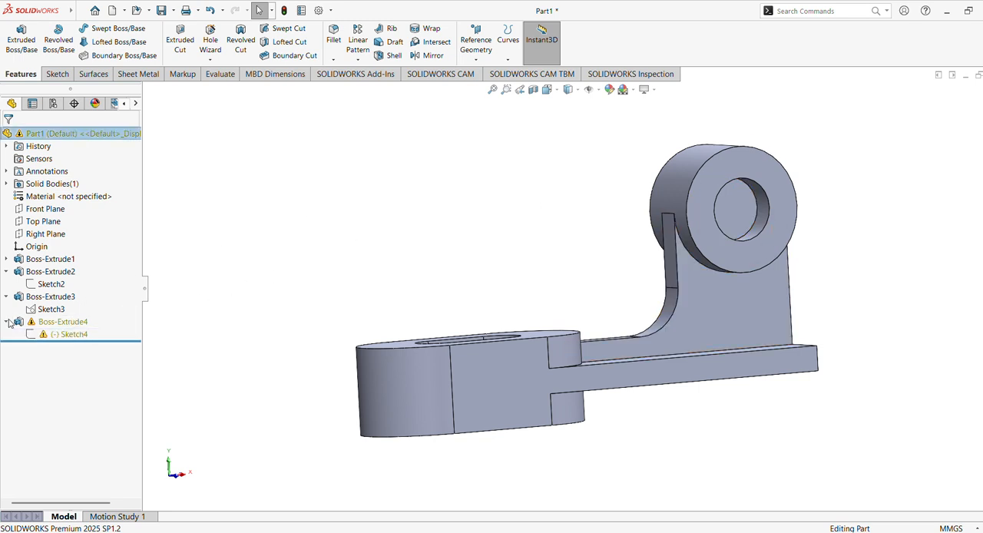
click(67, 334)
click(342, 246)
key(ctrl+z)
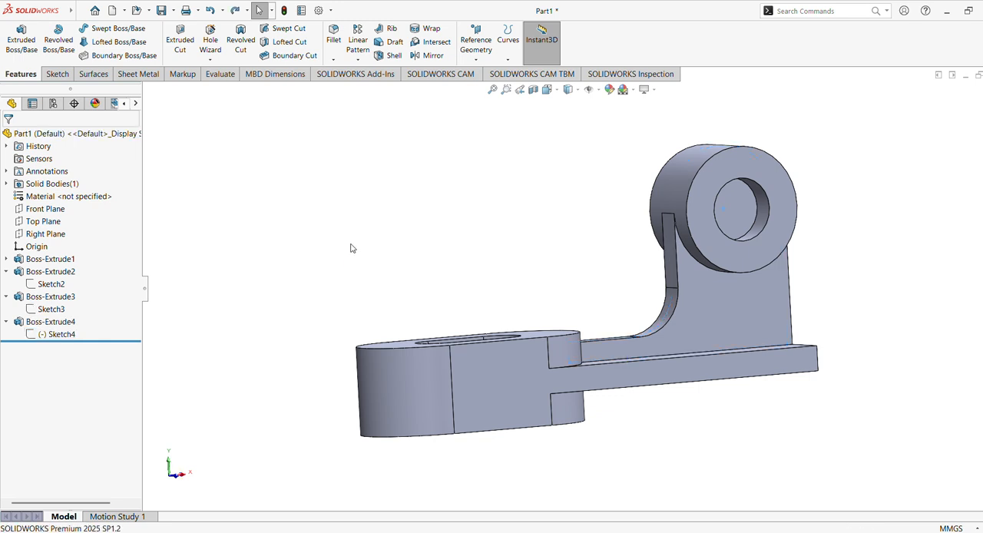
Start an extruded cut from the ring boss sketch, replacing its contours with only the 25 mm circle region.
click(66, 309)
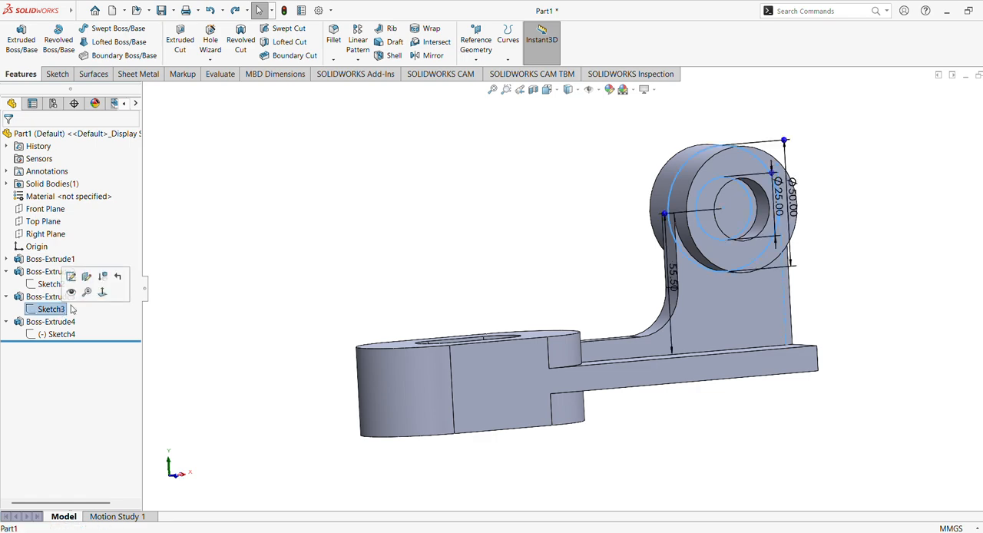
click(103, 292)
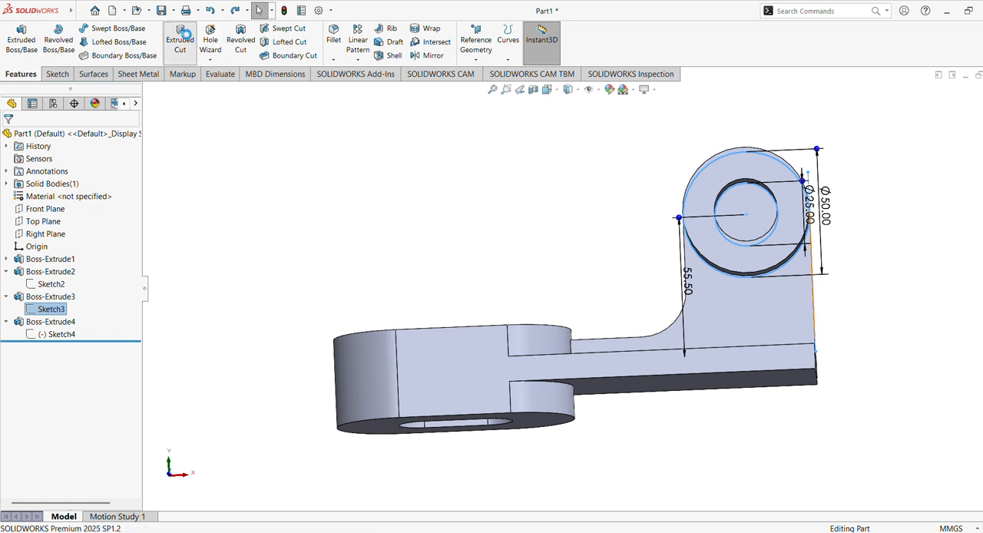
click(180, 44)
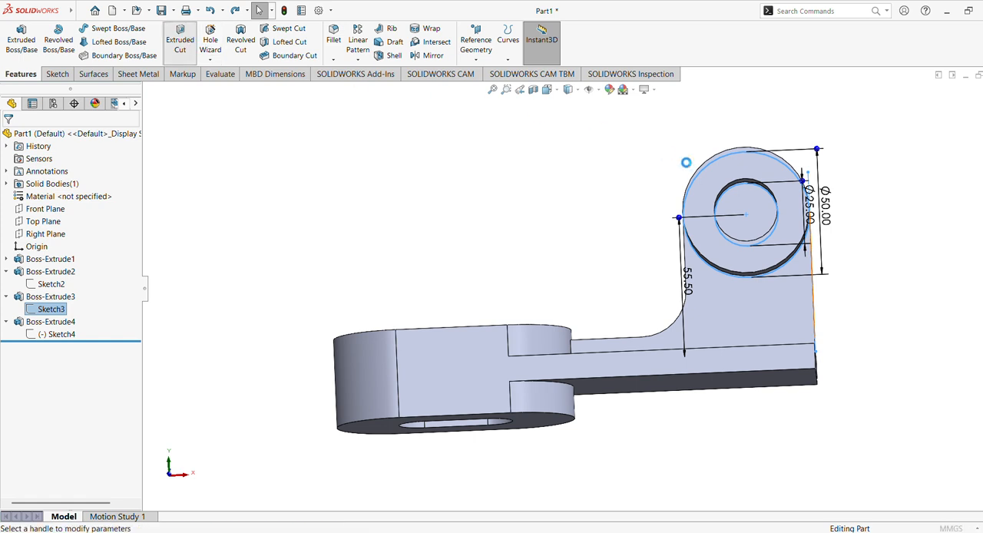
click(754, 214)
click(62, 367)
click(49, 381)
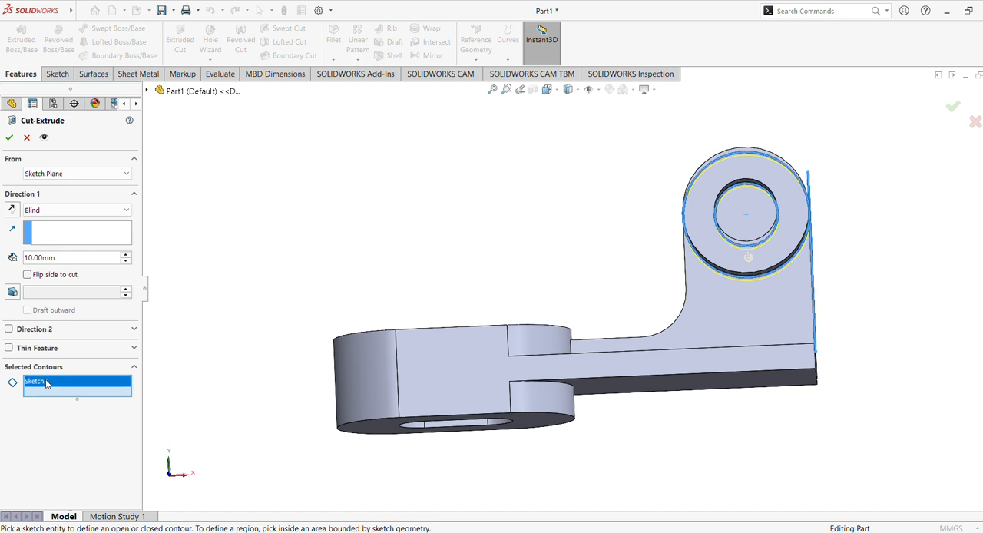
right_click(46, 381)
click(66, 391)
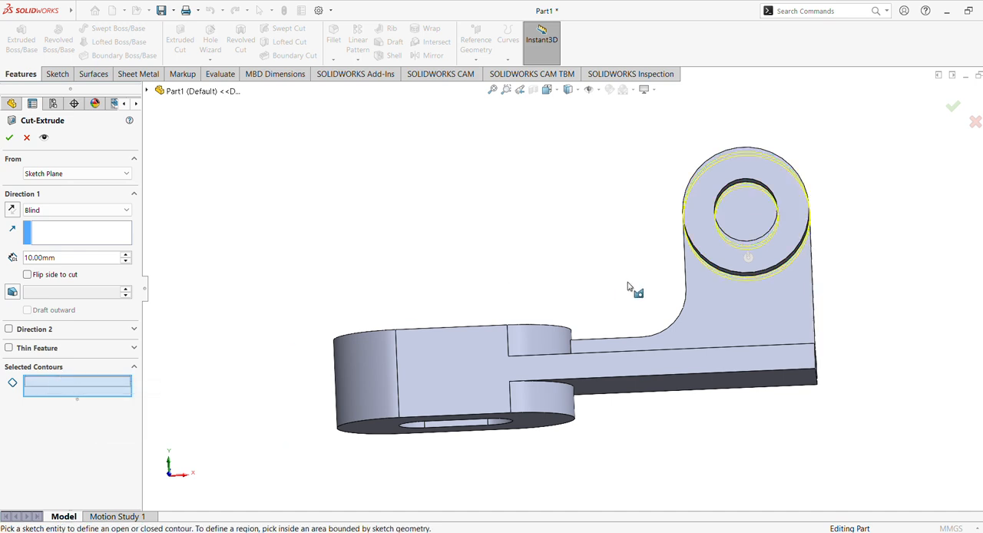
click(748, 230)
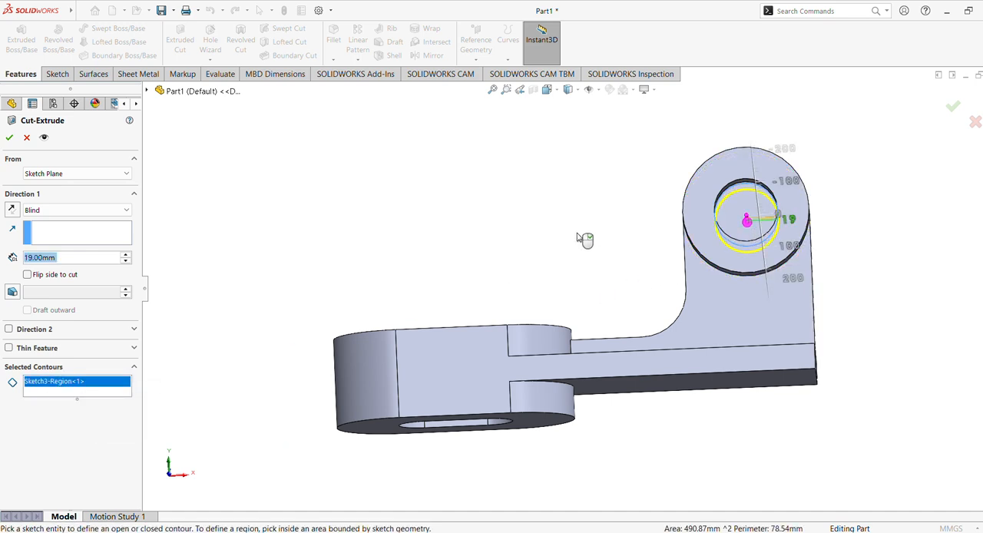
Set the cut to Through All - Both and complete the 25 mm hole through the ring boss and web.
click(53, 210)
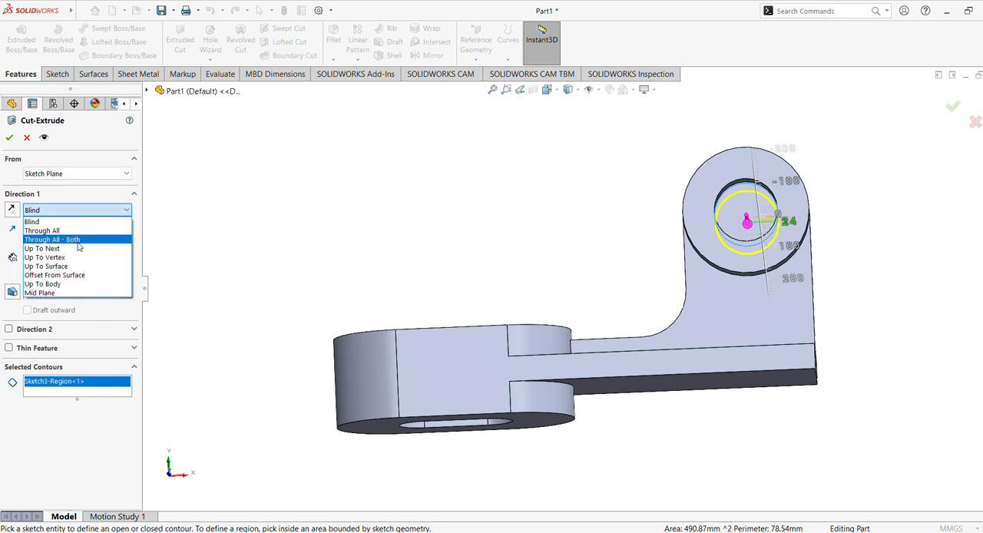
click(77, 240)
middle_drag(275, 241, 296, 274)
click(10, 138)
middle_drag(329, 231, 316, 246)
click(547, 89)
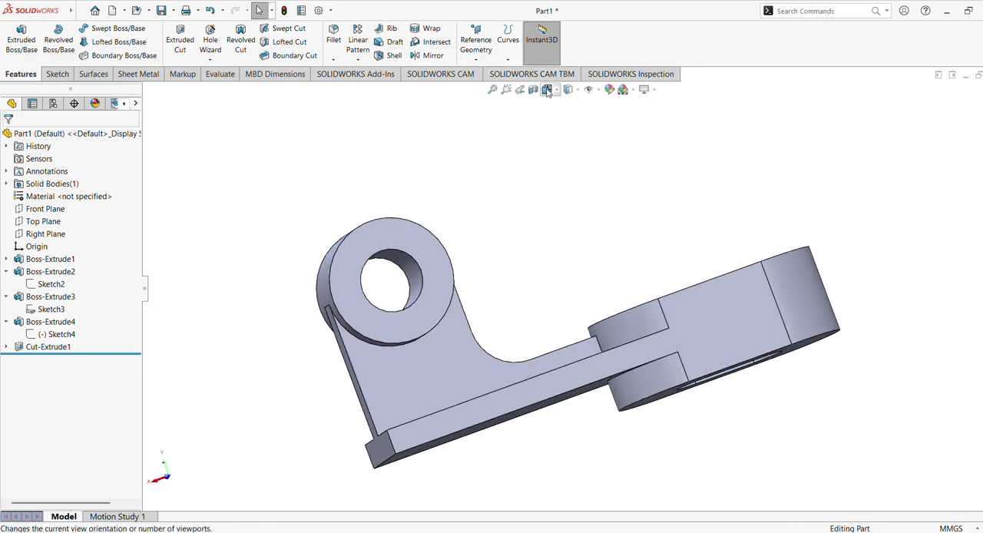
click(432, 326)
middle_drag(567, 297, 594, 369)
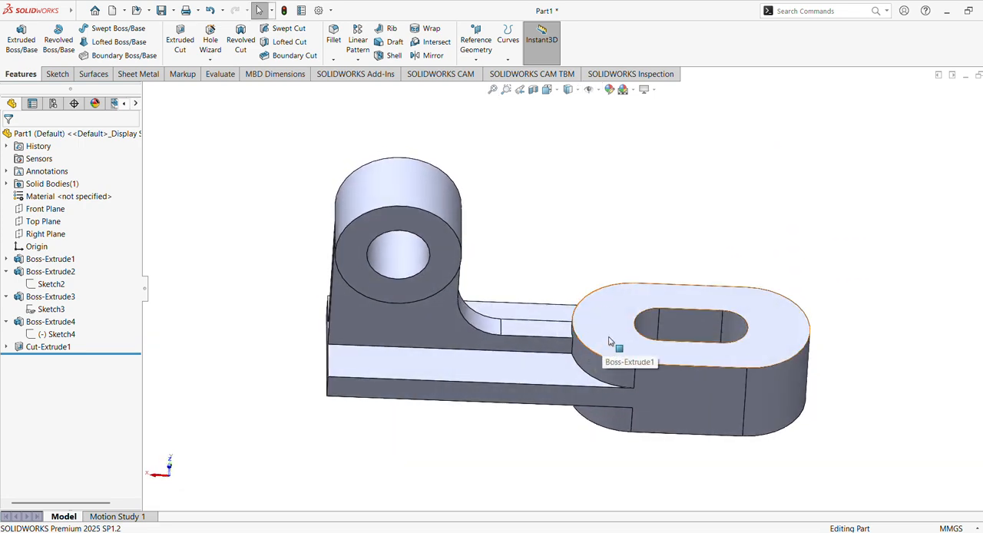
Open the Solid category in the appearance library.
click(982, 183)
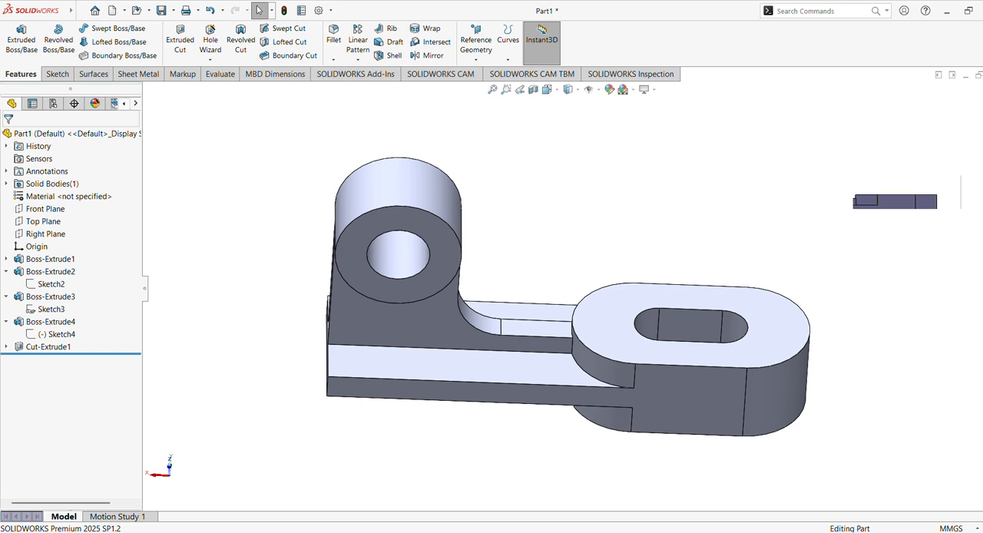
click(882, 124)
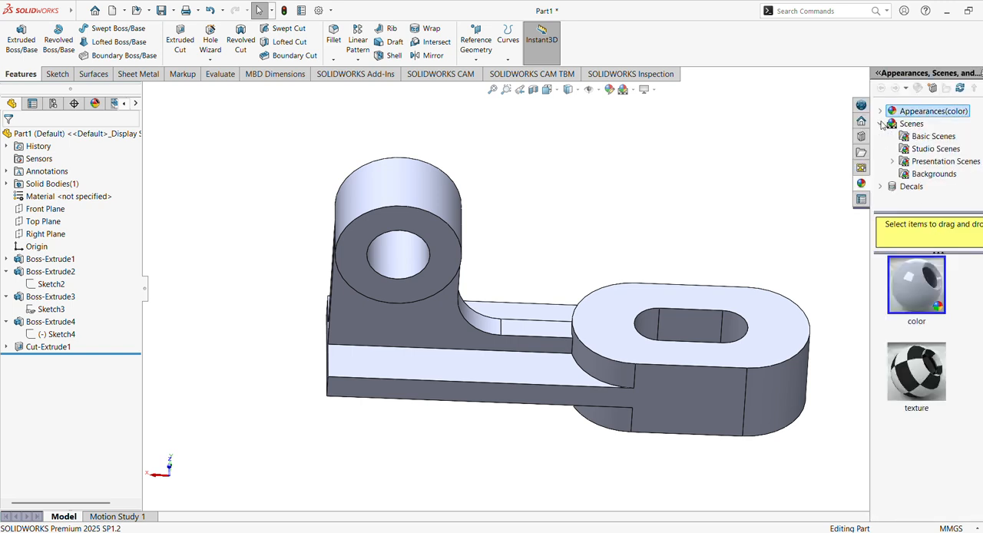
click(882, 124)
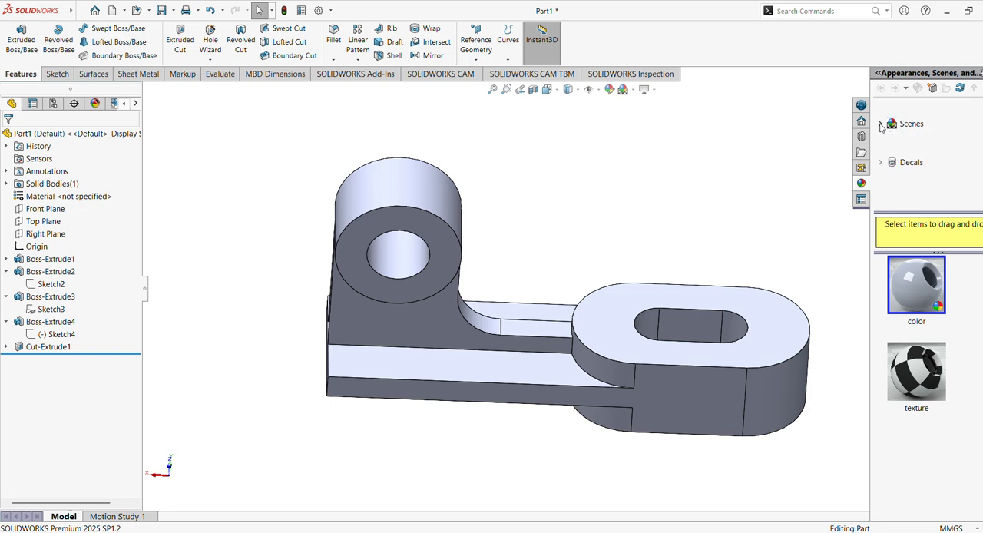
click(882, 124)
click(881, 111)
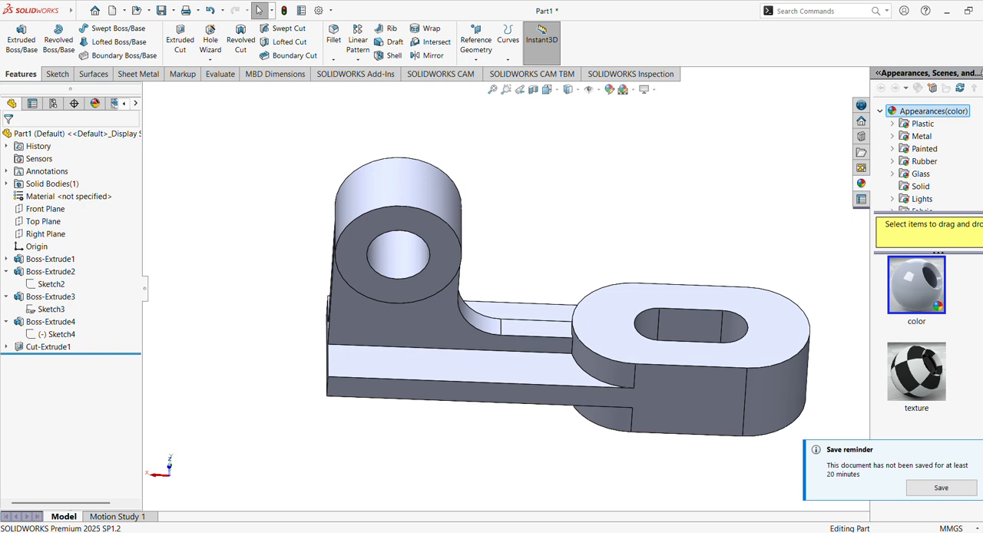
scroll(930, 157, down, 2)
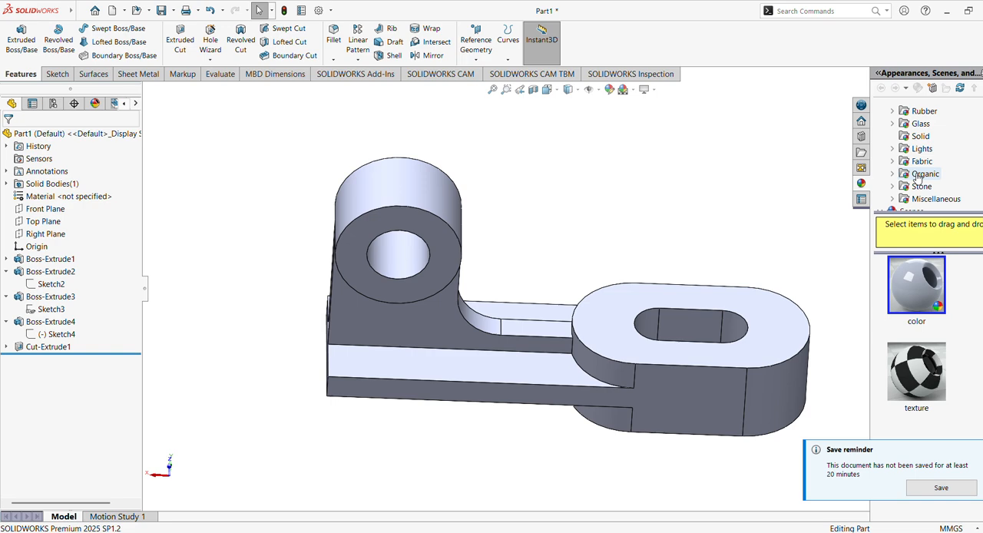
click(920, 136)
Apply the Orange solid appearance to the whole part.
scroll(916, 384, down, 2)
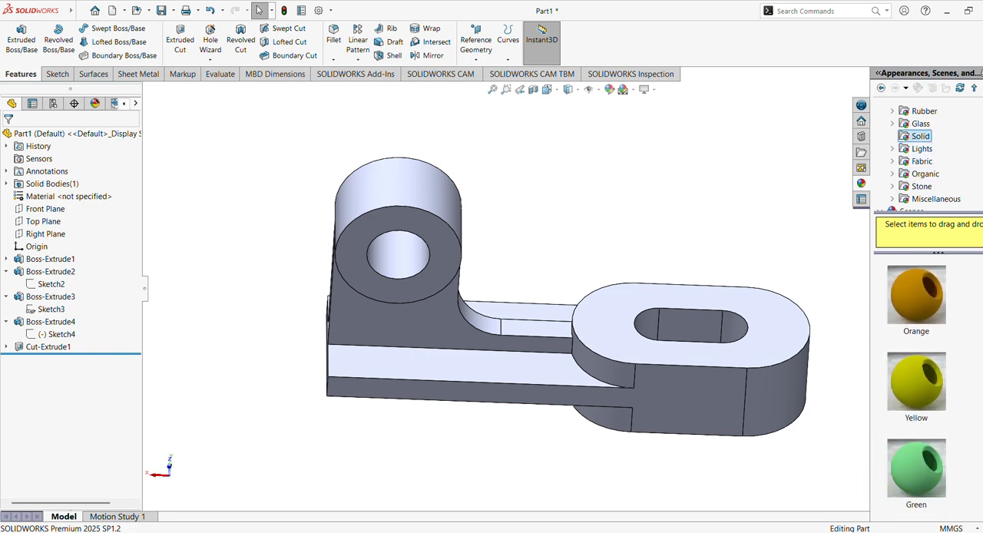
drag(932, 313, 583, 339)
click(583, 341)
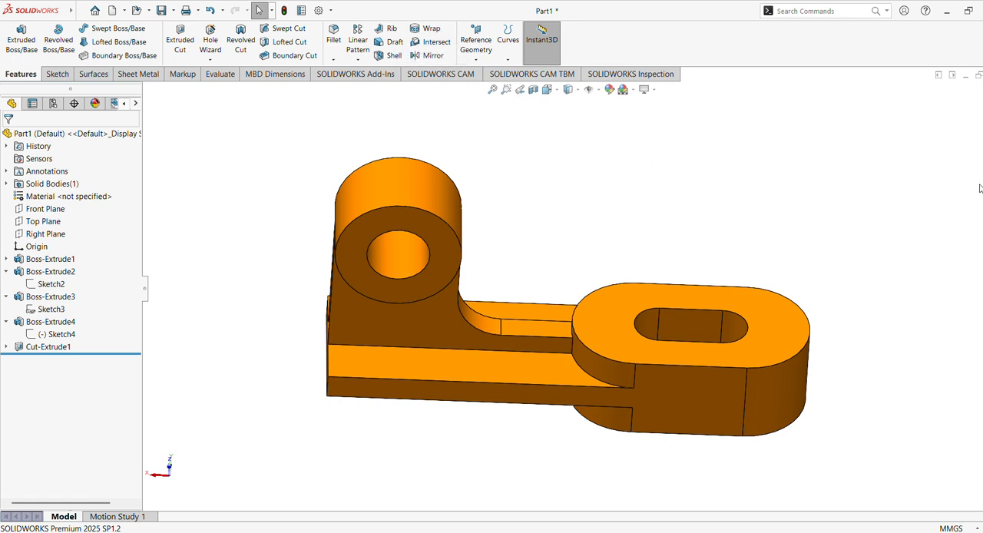
Apply a green solid appearance to the whole part.
mouse_move(980, 310)
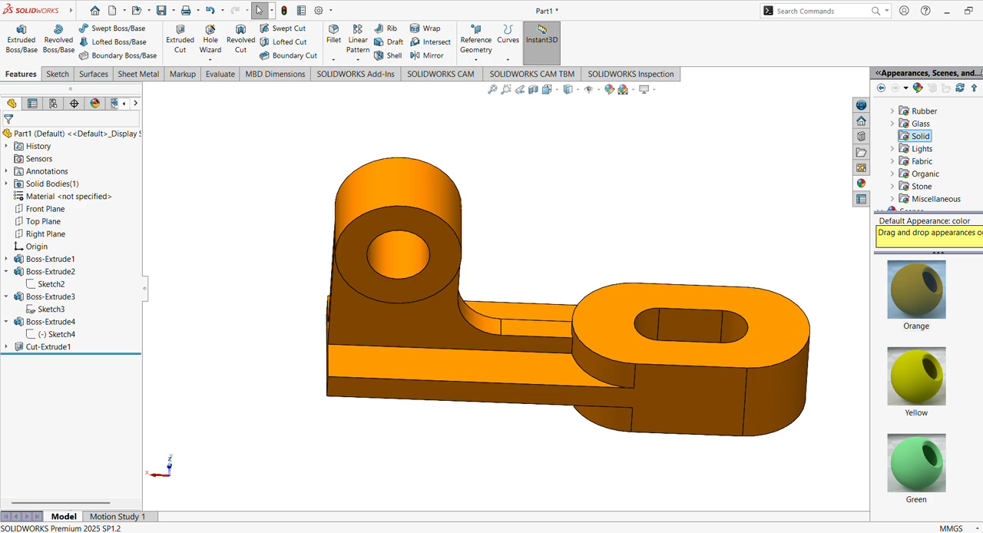
scroll(917, 384, down, 1)
drag(917, 322, 688, 373)
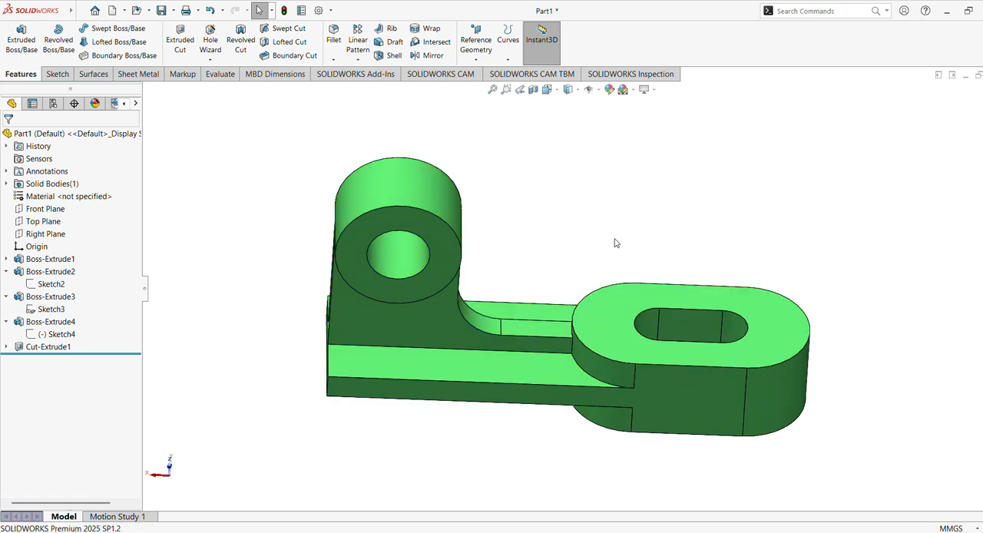